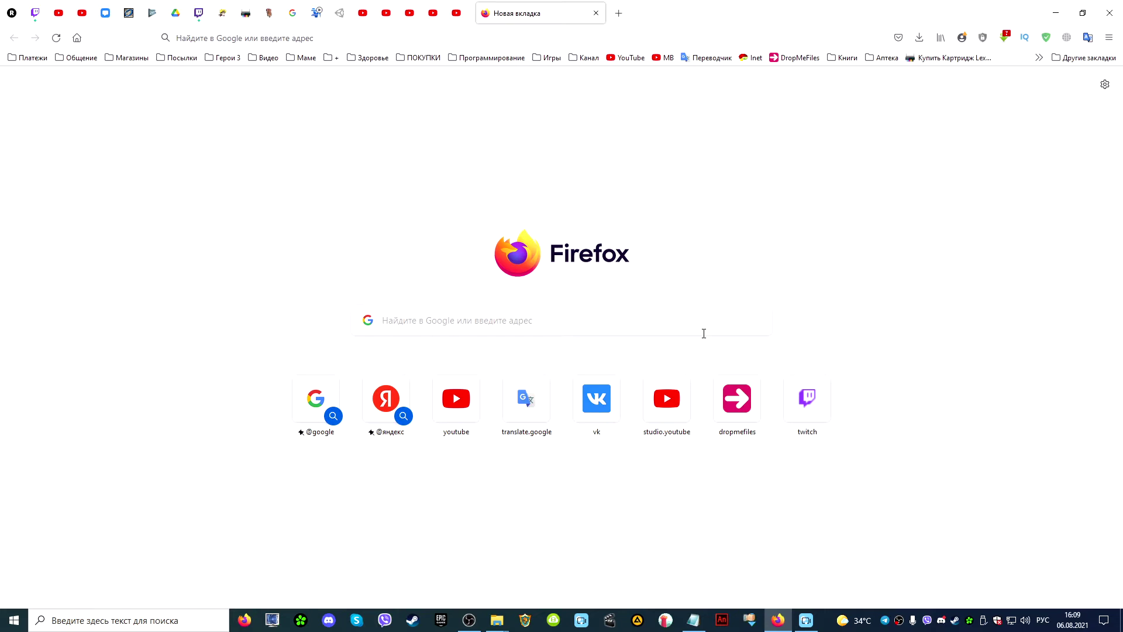
Step: Search the web for "castle game engine" and open the official castle-engine.io site
click(253, 39)
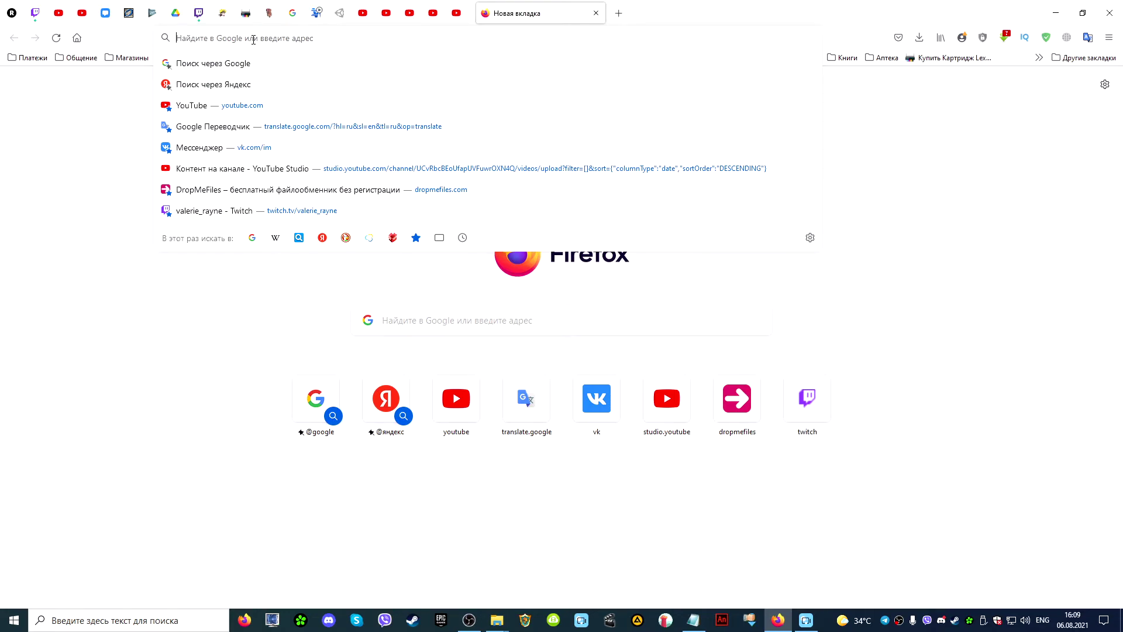
text(castle game engine)
key(Return)
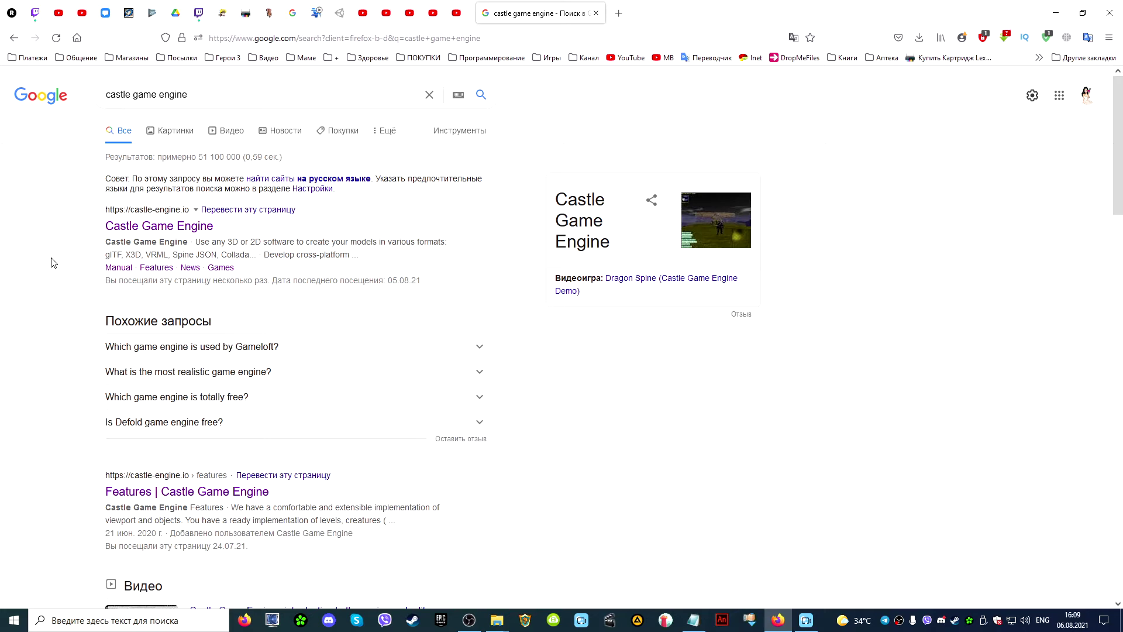
click(180, 225)
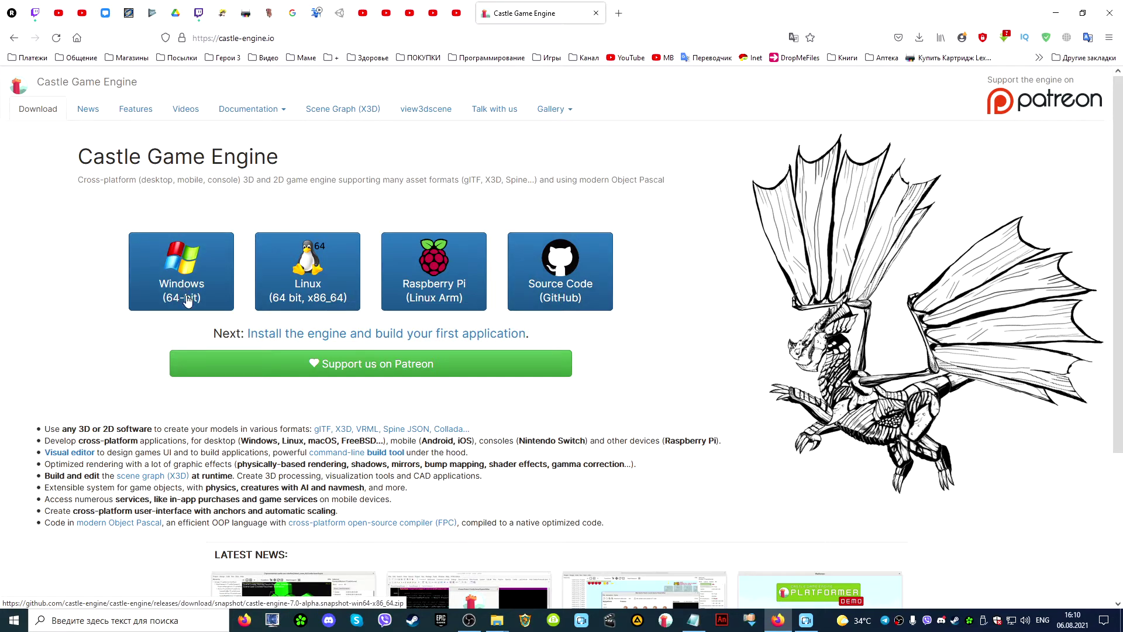
Step: Try to download the Windows (64-bit) engine build as castle-engine-7.0-alpha.snapshot-win64-x86_64.zip with the save-file option
click(185, 264)
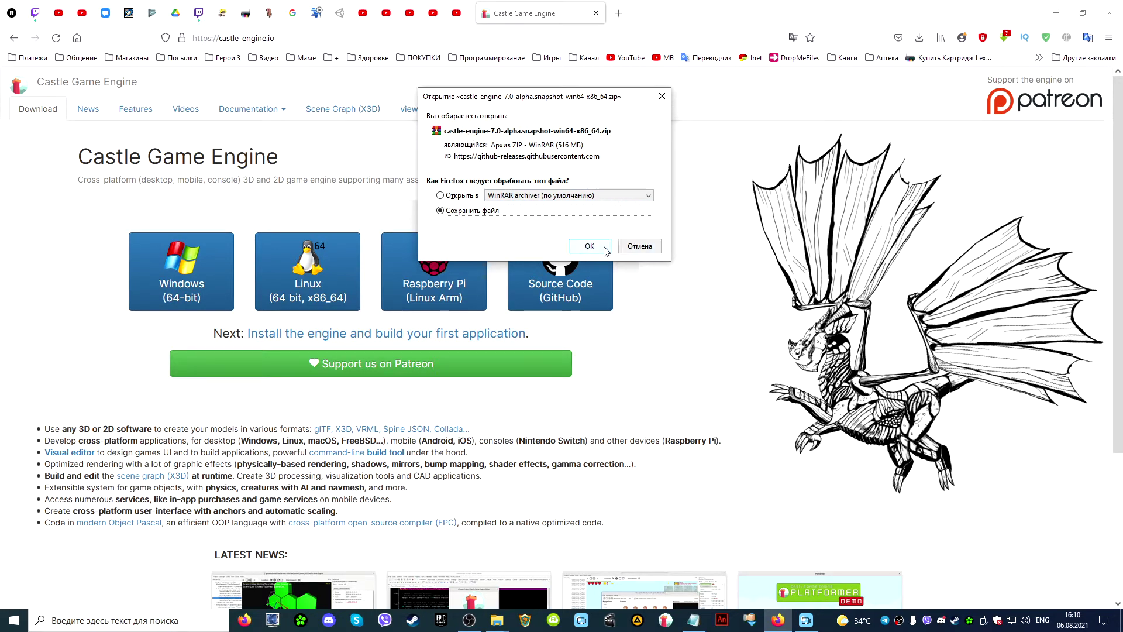
click(581, 246)
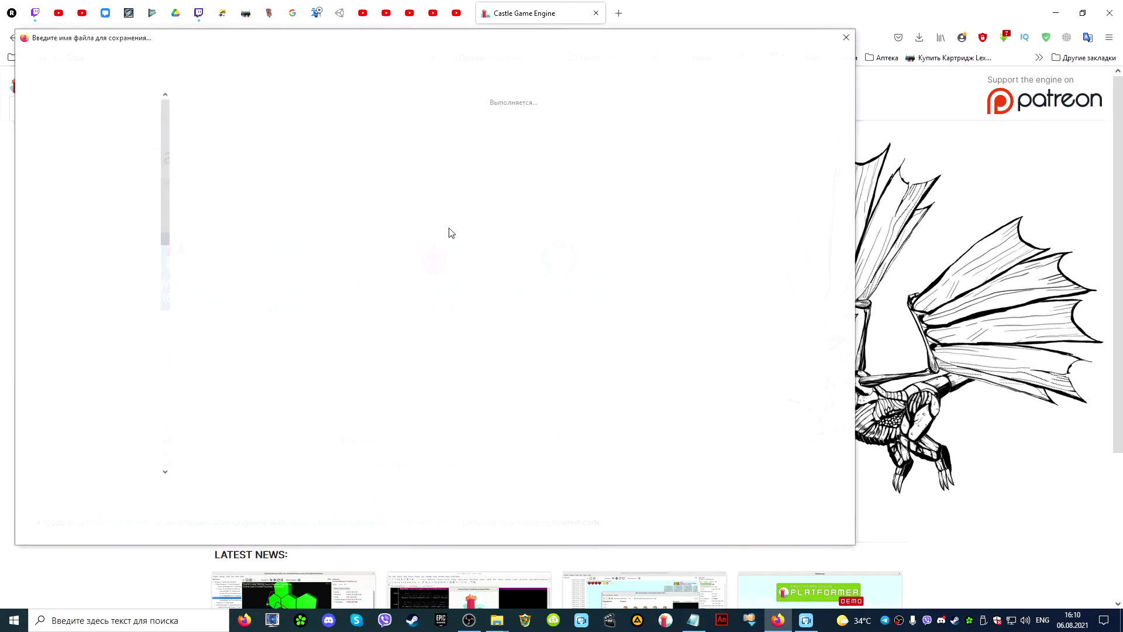
click(823, 528)
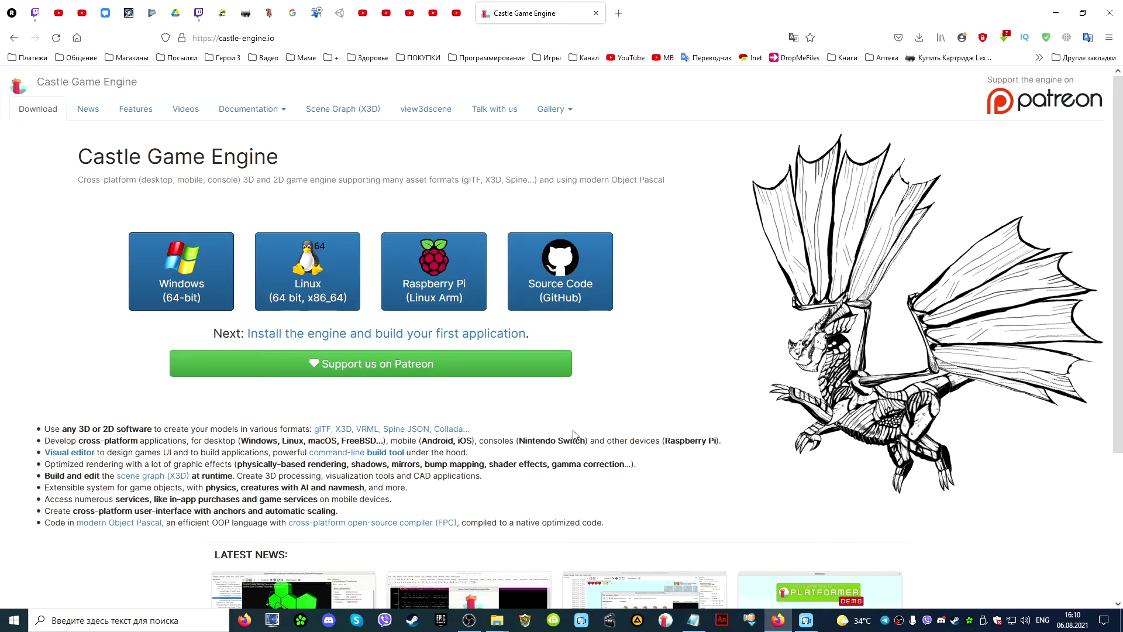
Step: Open the engine's GitHub source code repository and examine its code download options, including the ZIP download
click(560, 269)
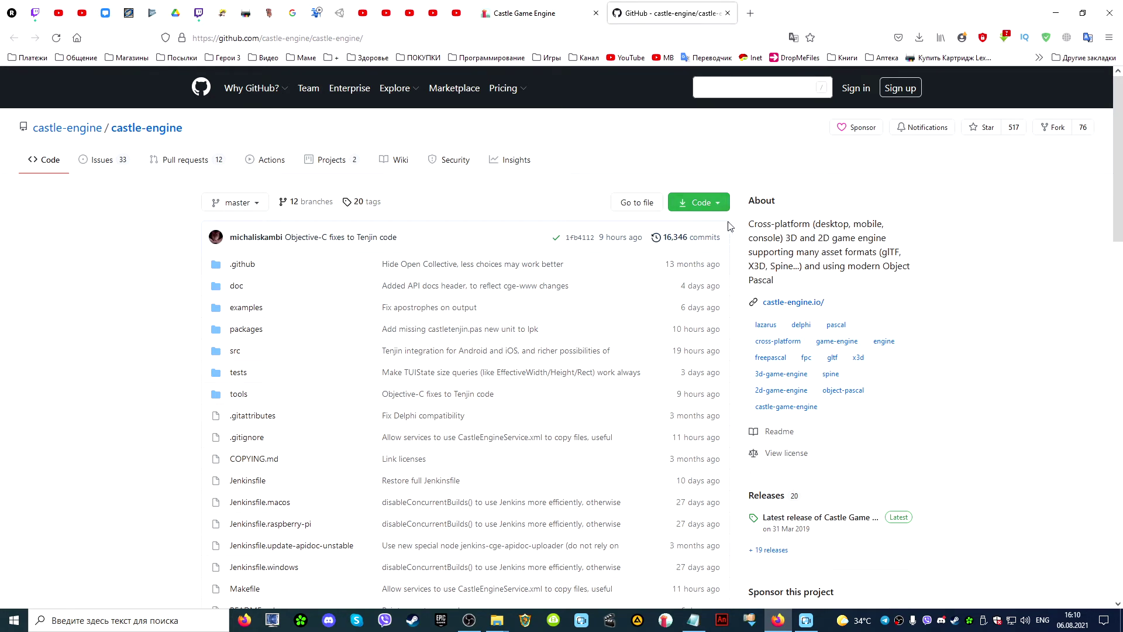
click(715, 209)
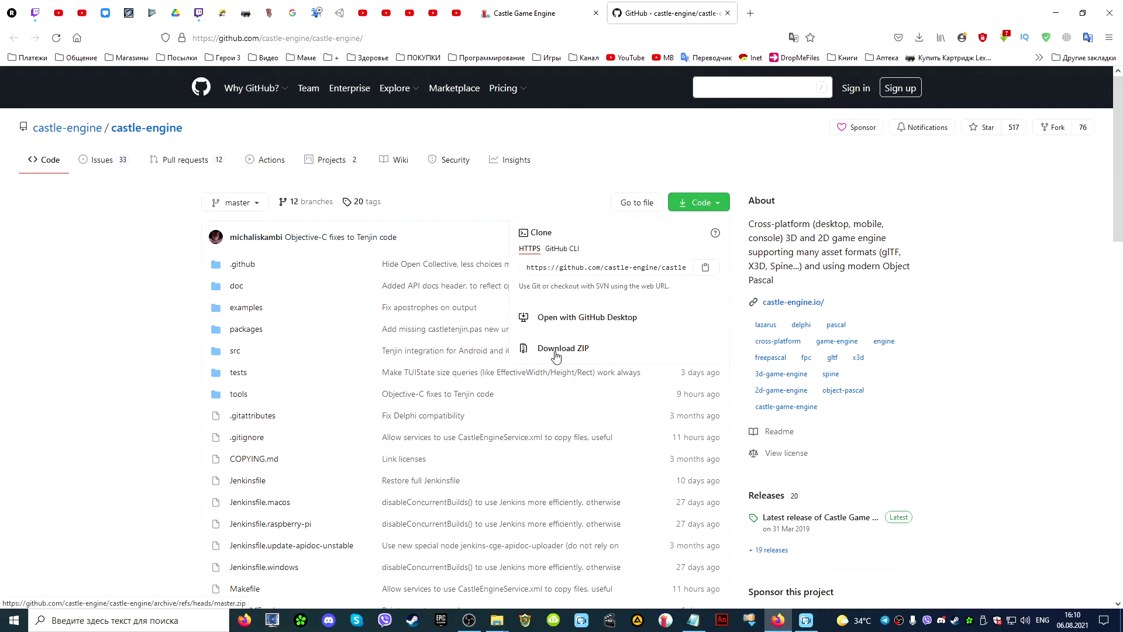
click(1017, 306)
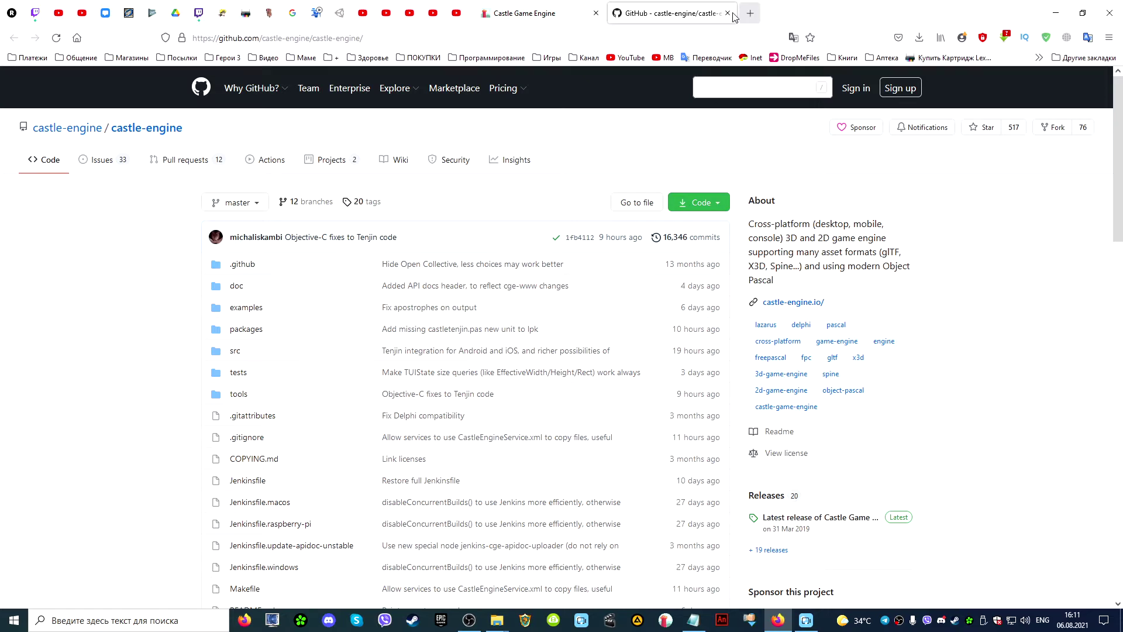
Step: Switch to File Explorer, open castle-engine-7.0-alpha.snapshot-win64-x86_64.zip, and try to pull the castle_game_engine folder out of it
key(alt+Tab)
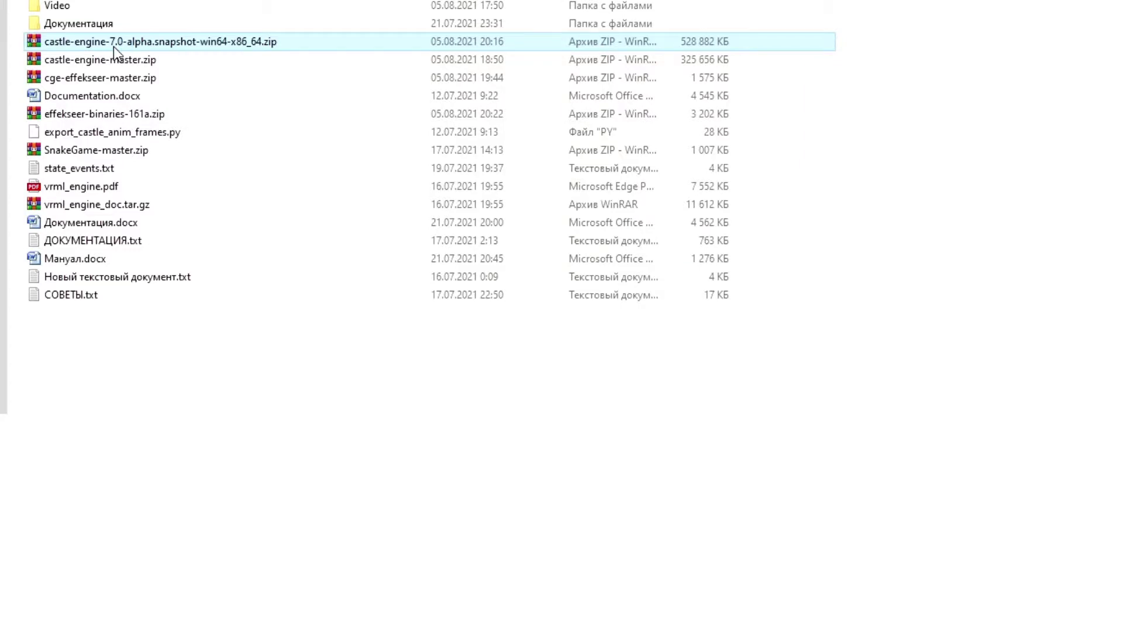
double_click(113, 46)
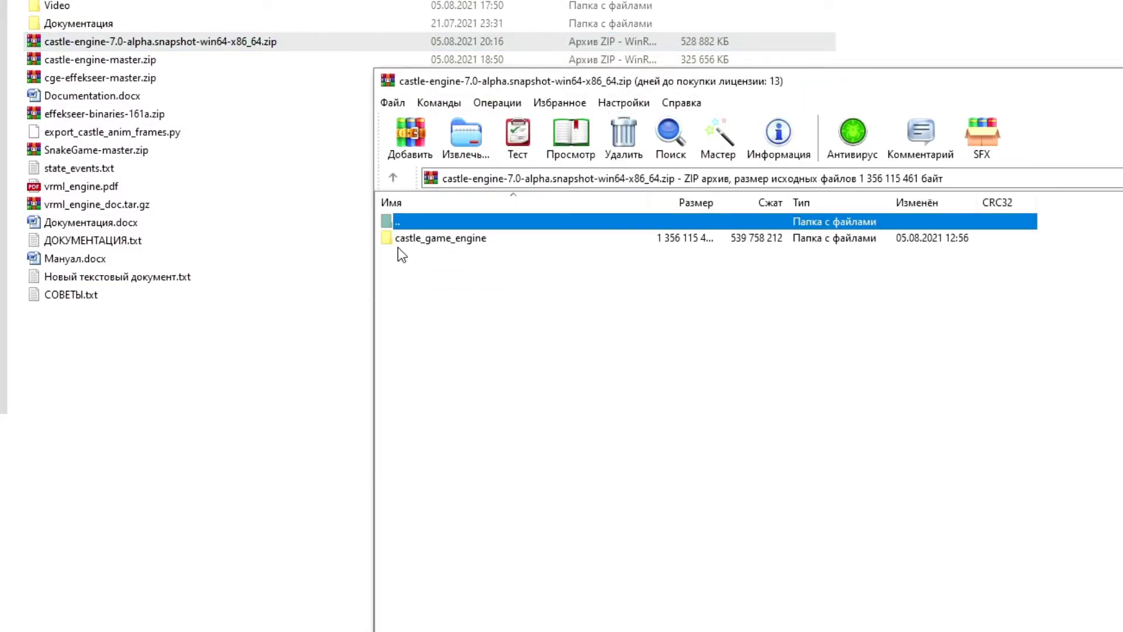
click(422, 237)
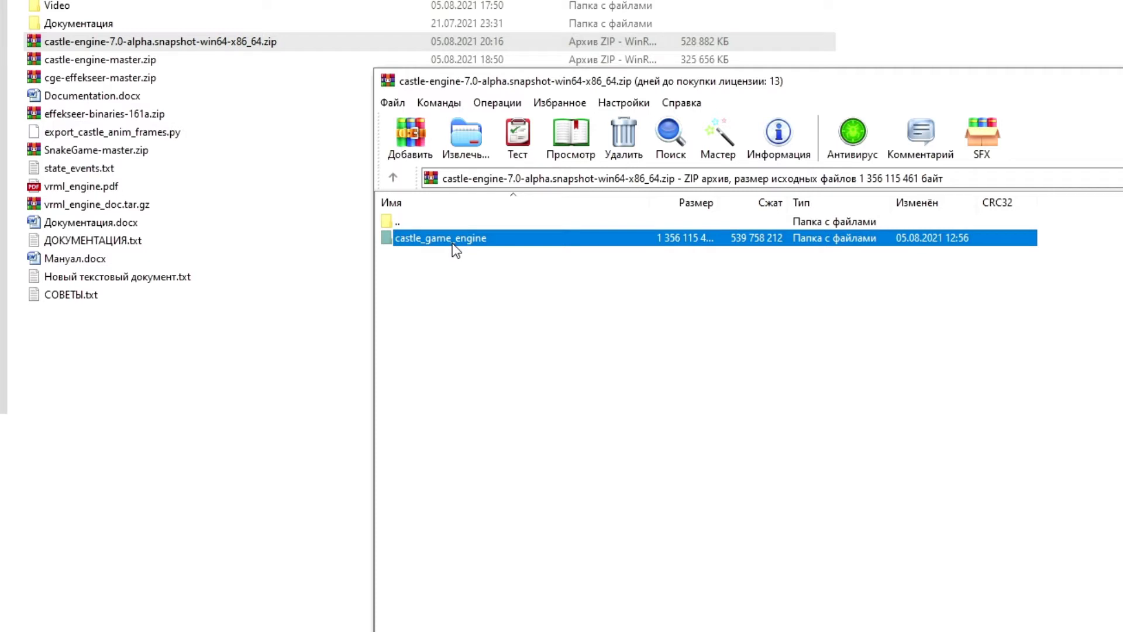
drag(420, 245, 69, 319)
drag(75, 381, 439, 245)
key(Escape)
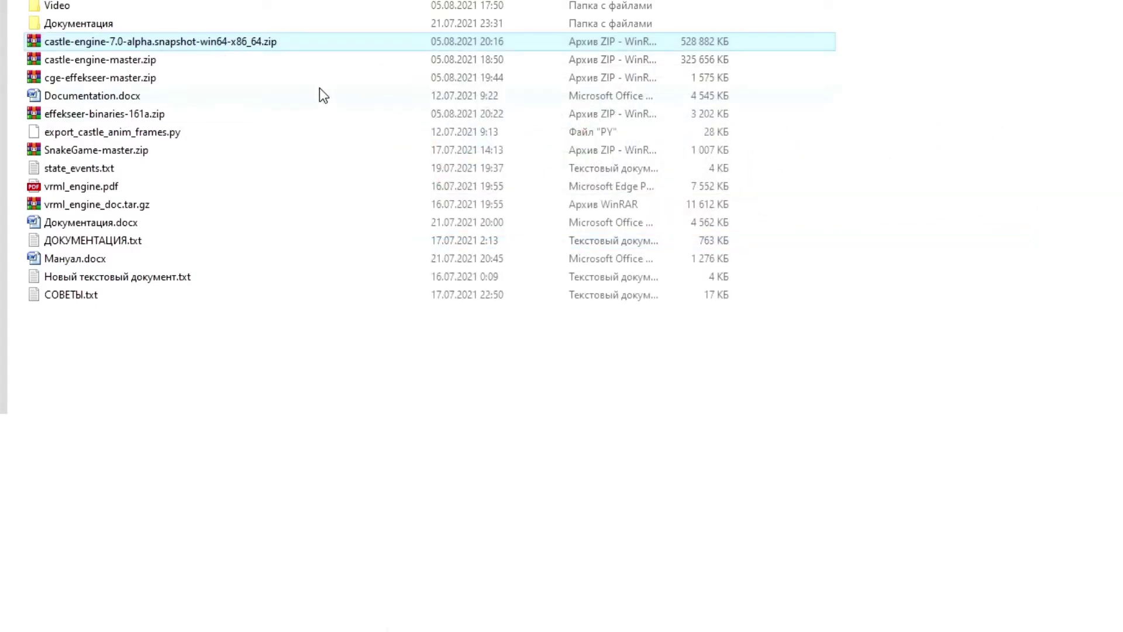
Step: Reopen the snapshot archive, examine its extraction path and parameters, and close it without extracting
double_click(194, 42)
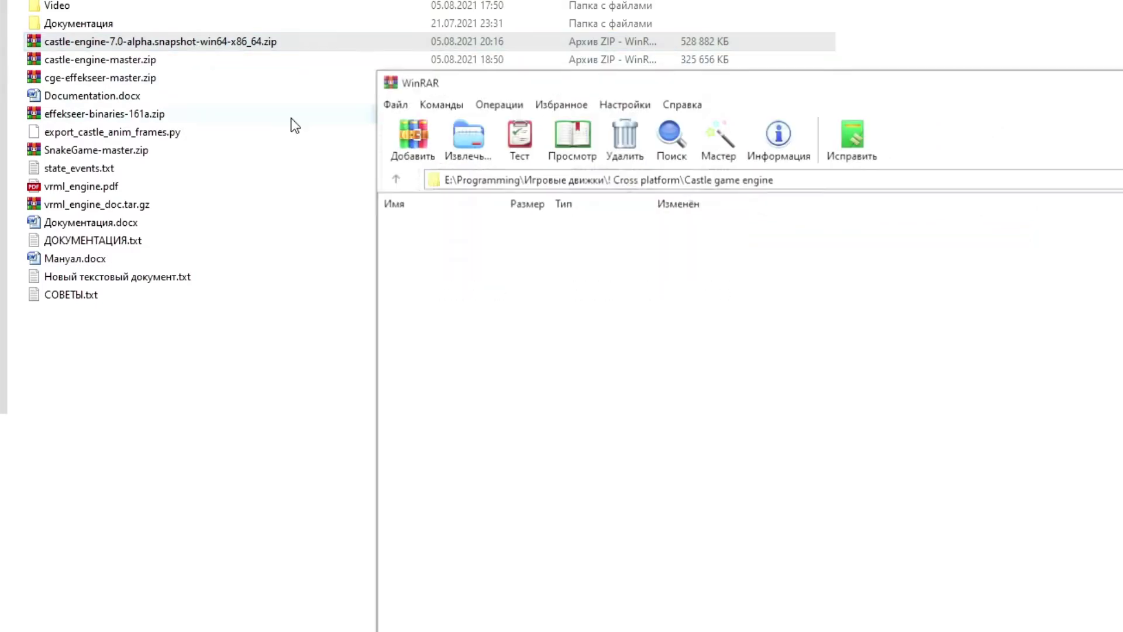
click(461, 138)
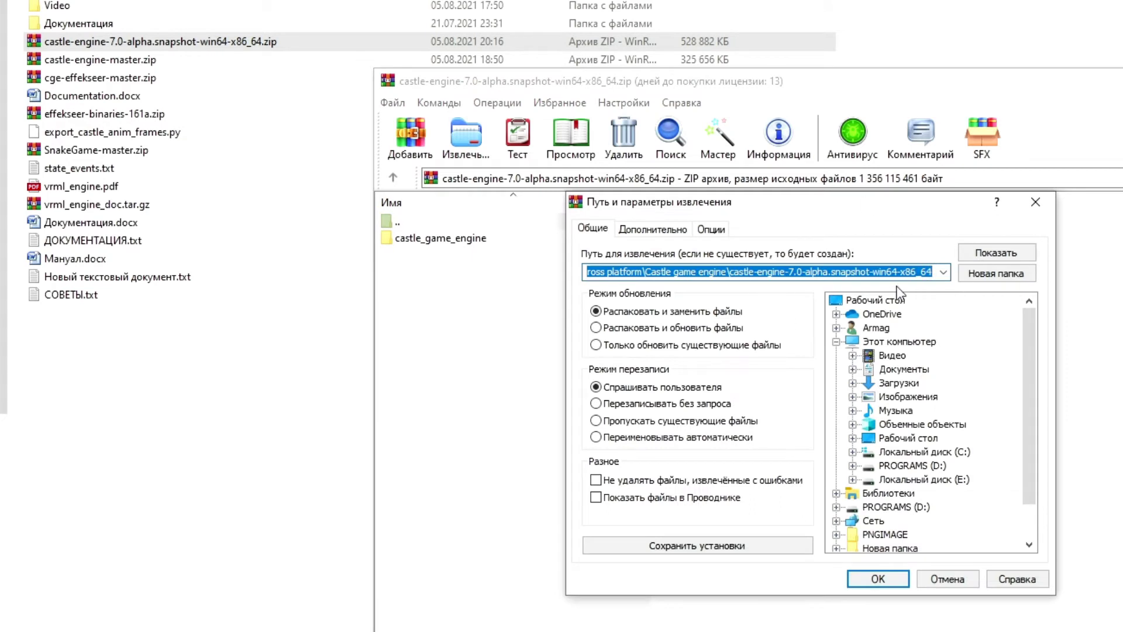
drag(719, 273, 568, 273)
click(672, 271)
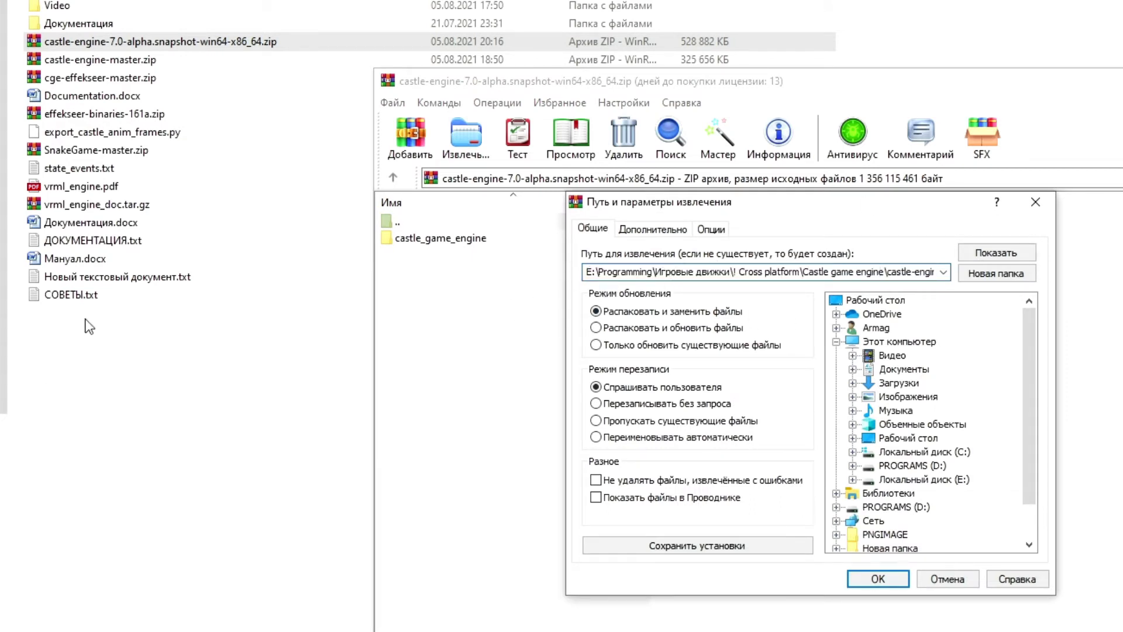
click(114, 47)
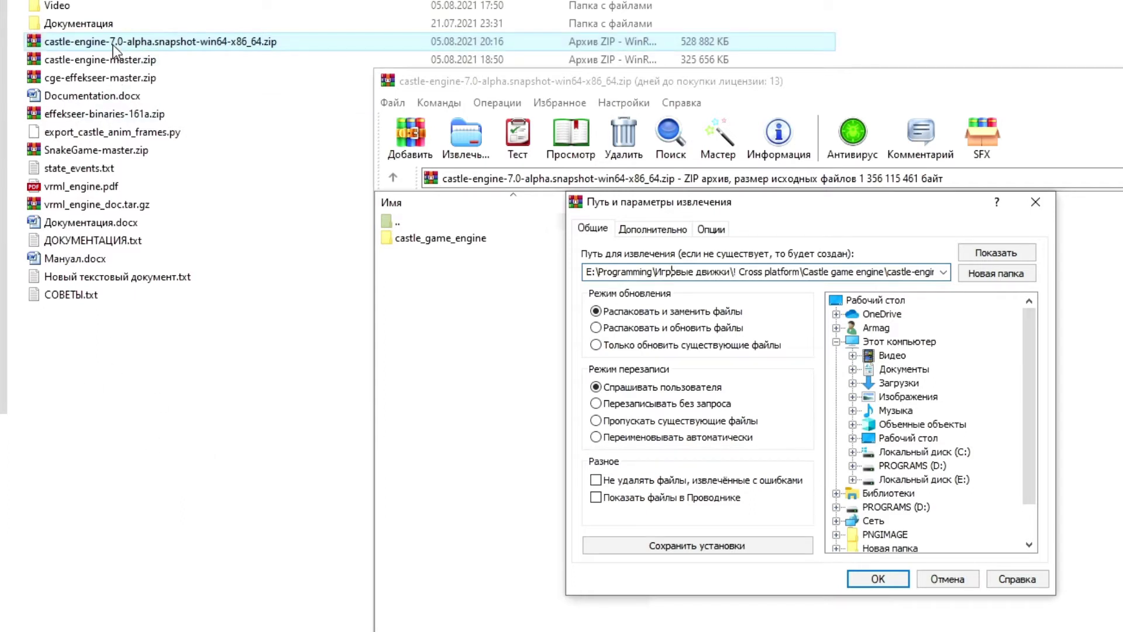
click(675, 420)
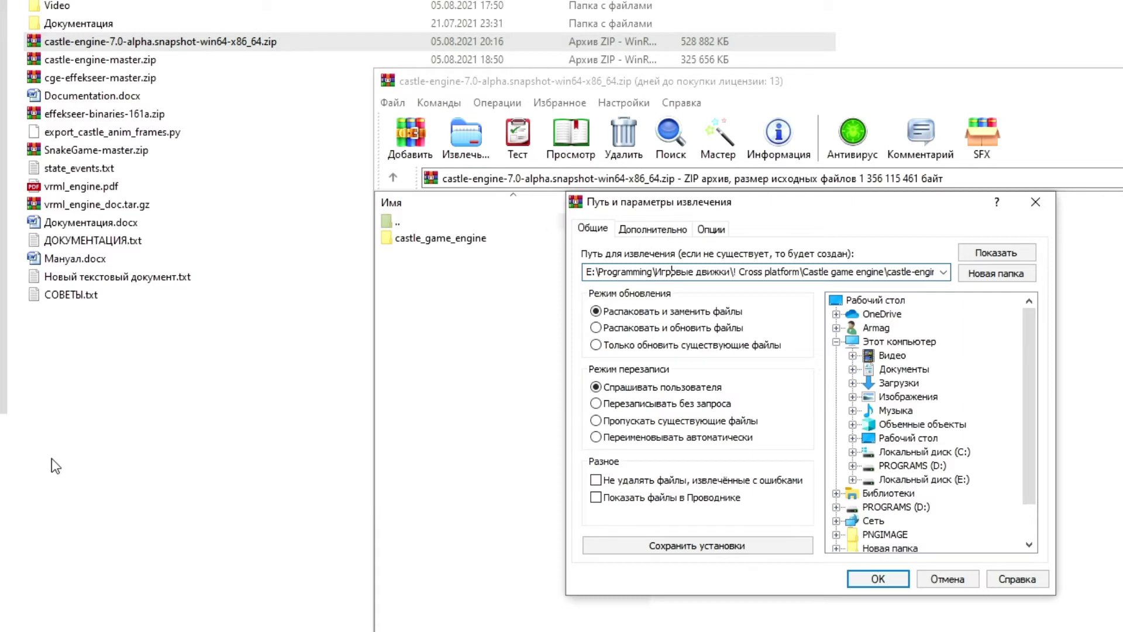
click(1035, 202)
key(Escape)
click(129, 380)
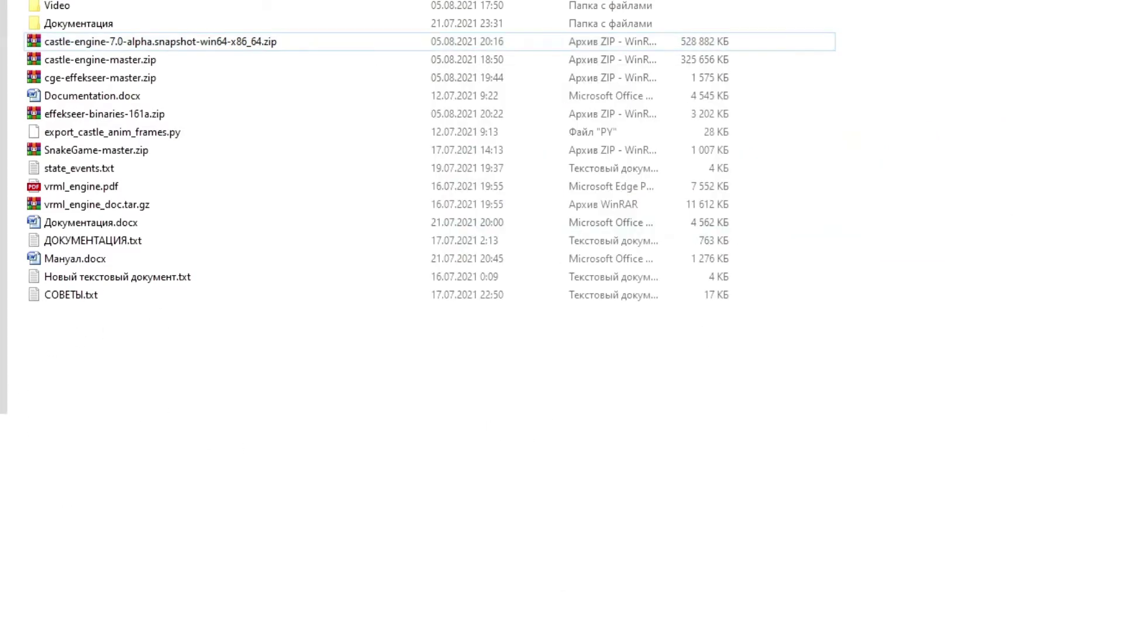
Step: Check the extraction options available for the snapshot archive, and open the Castle_Game_Engine_7 folder on drive C
right_click(96, 46)
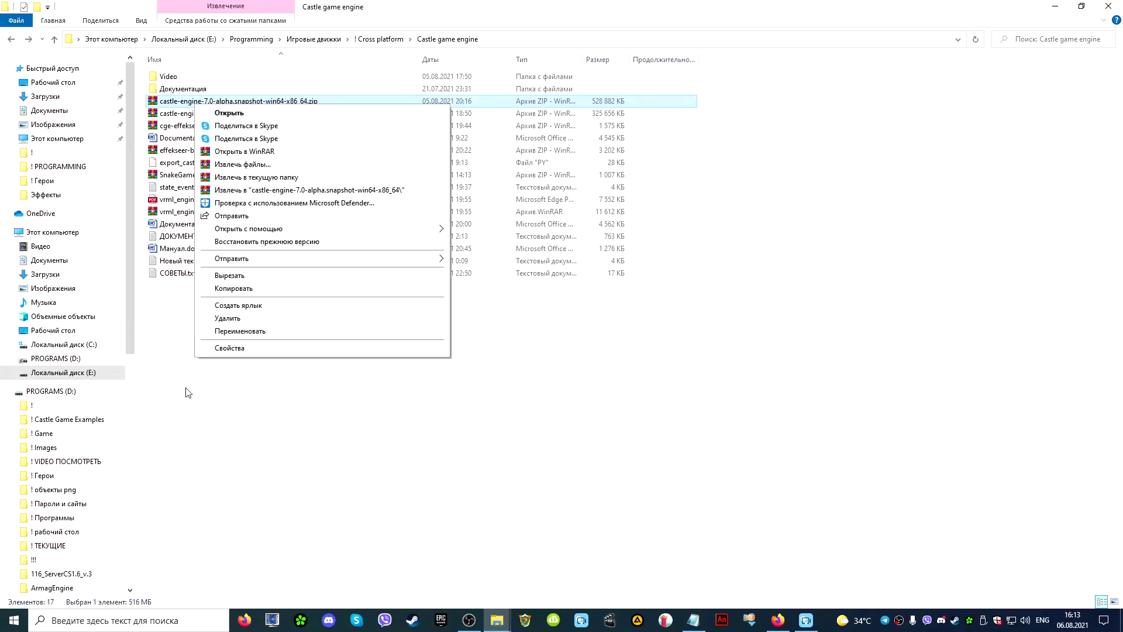
click(63, 343)
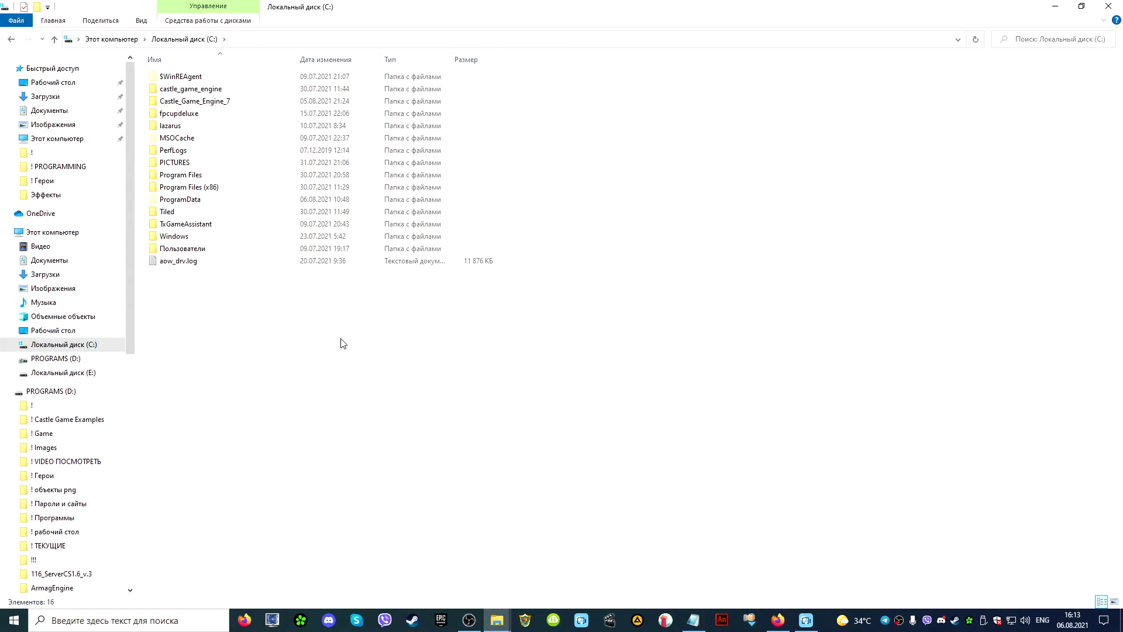
click(172, 104)
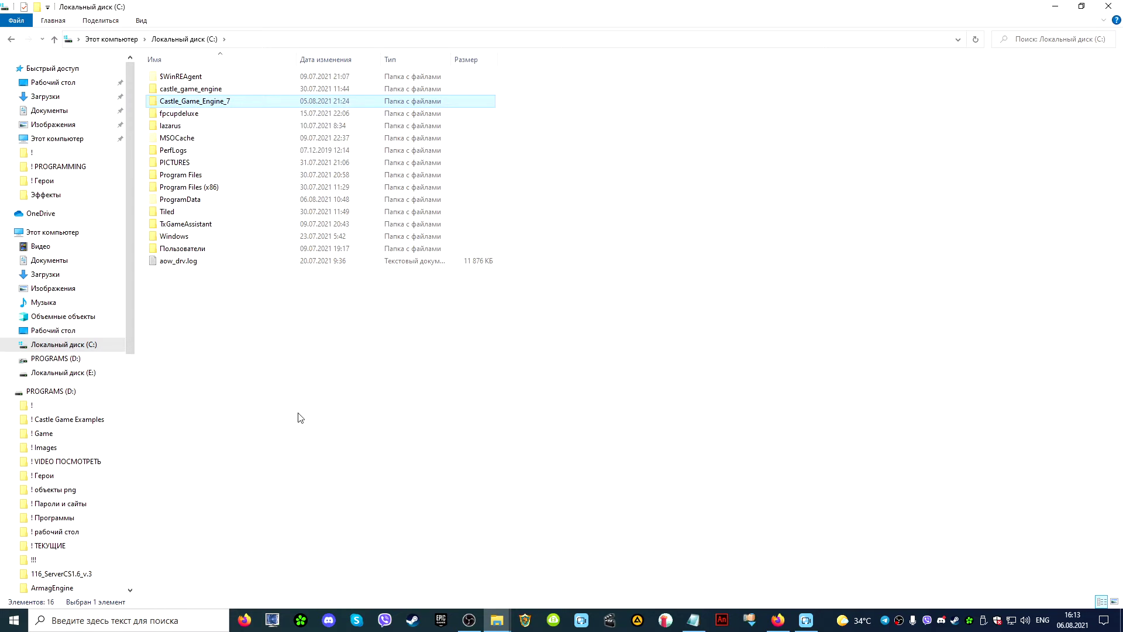
double_click(195, 103)
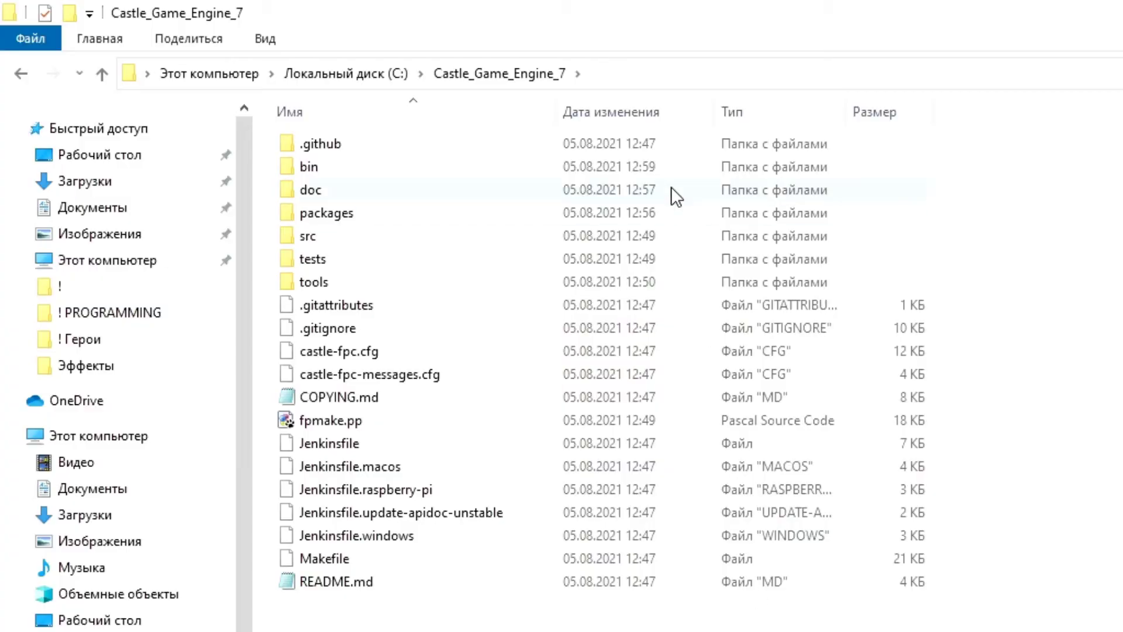
Step: Examine the full path of the installed engine folder, C:\Castle_Game_Engine_7
click(634, 75)
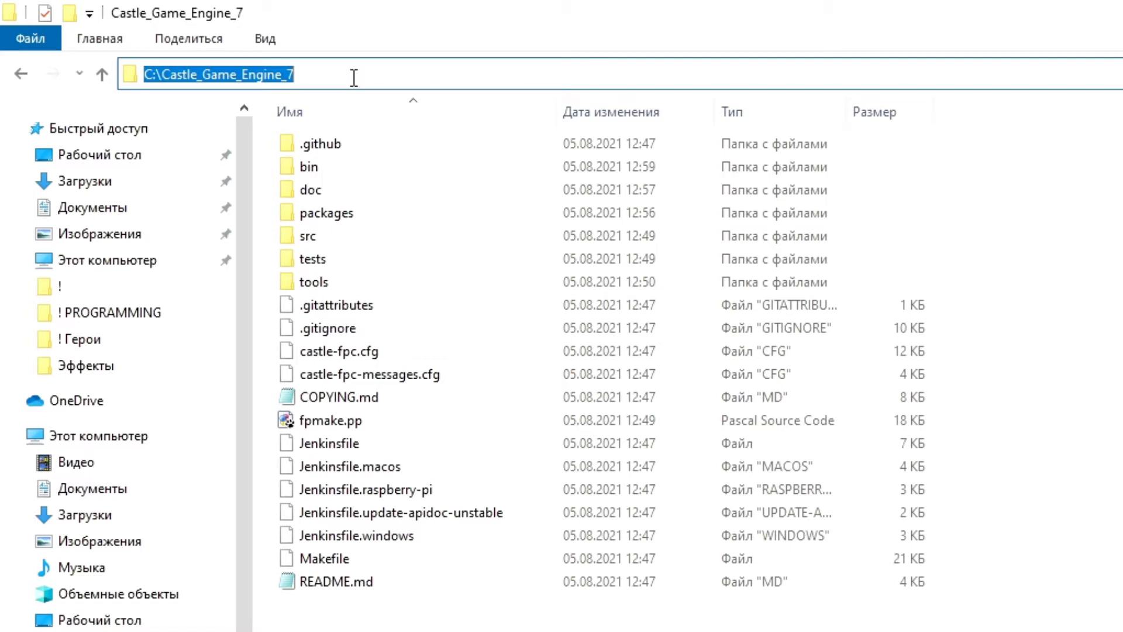
click(353, 77)
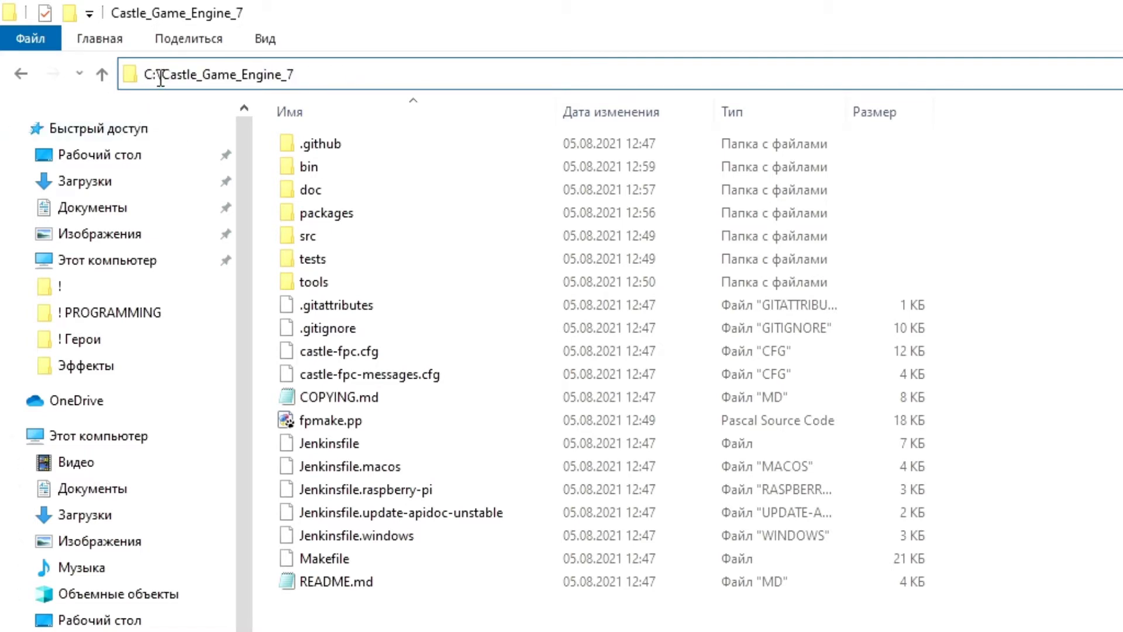
drag(160, 78, 300, 79)
click(319, 75)
shift+click(179, 82)
shift+click(144, 79)
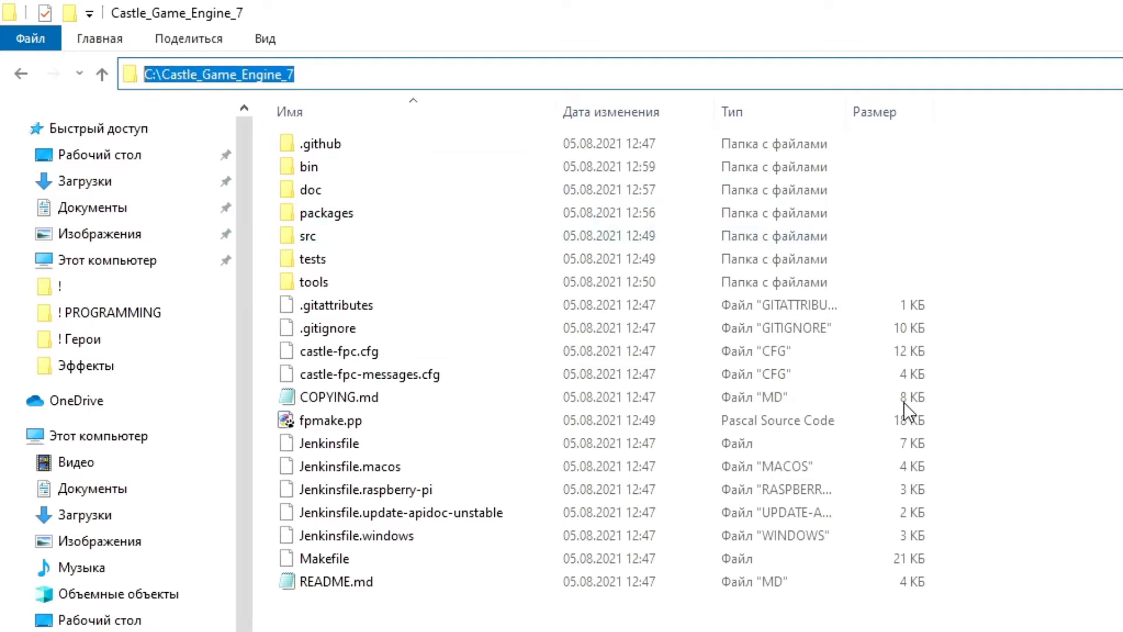
key(Escape)
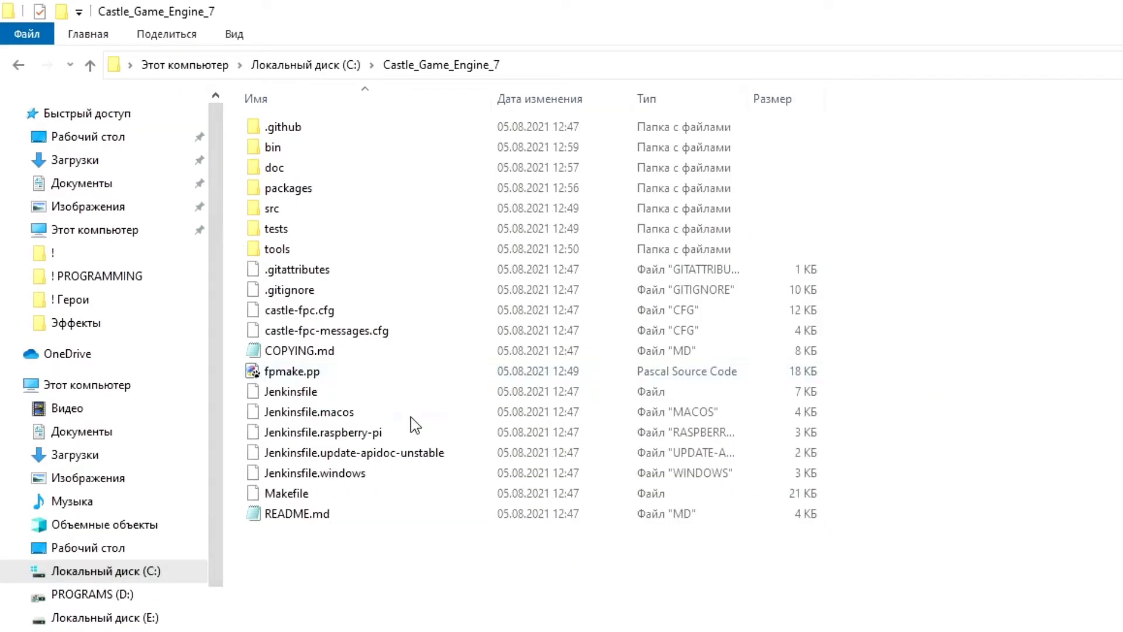
Step: Open the engine's bin folder and create a desktop shortcut for castle-editor.exe
double_click(272, 150)
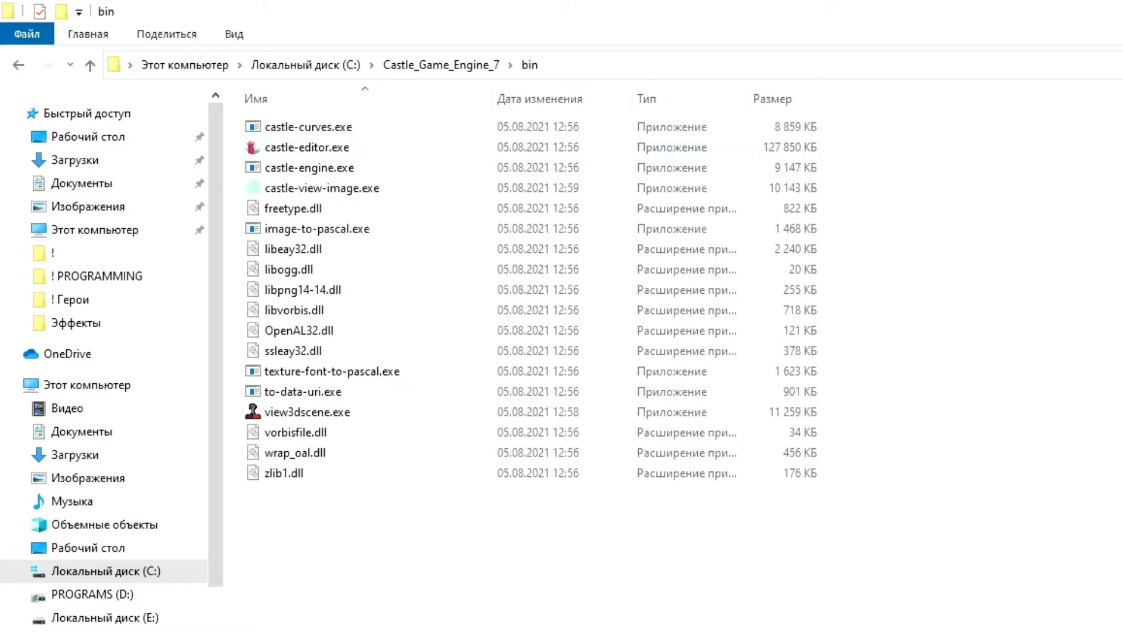
click(300, 151)
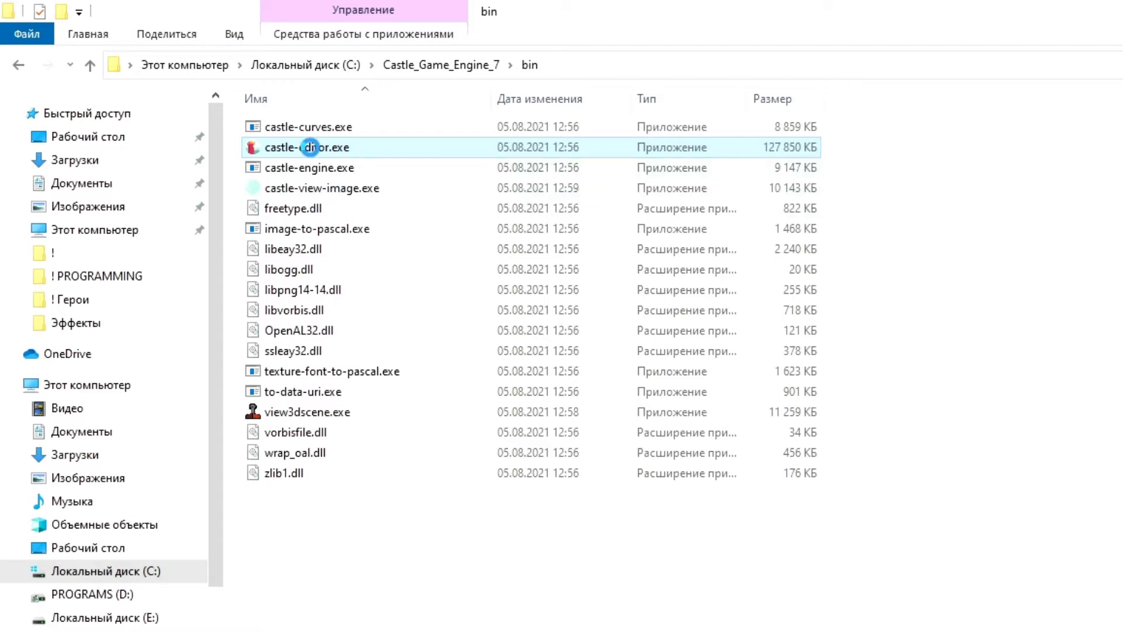
right_click(309, 148)
mouse_move(426, 473)
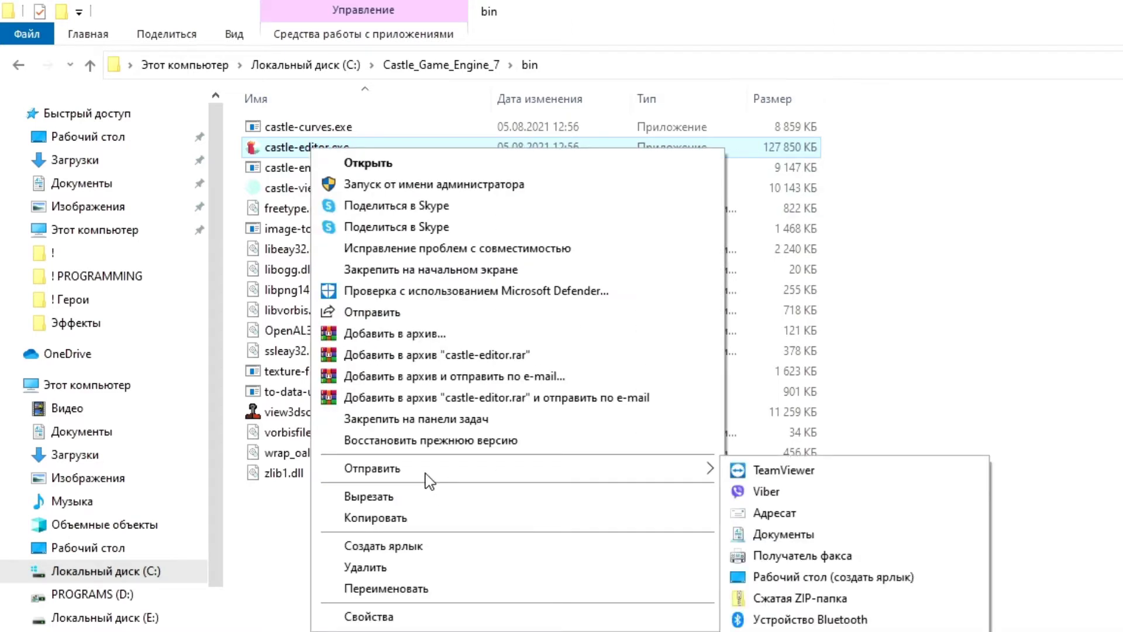
click(845, 576)
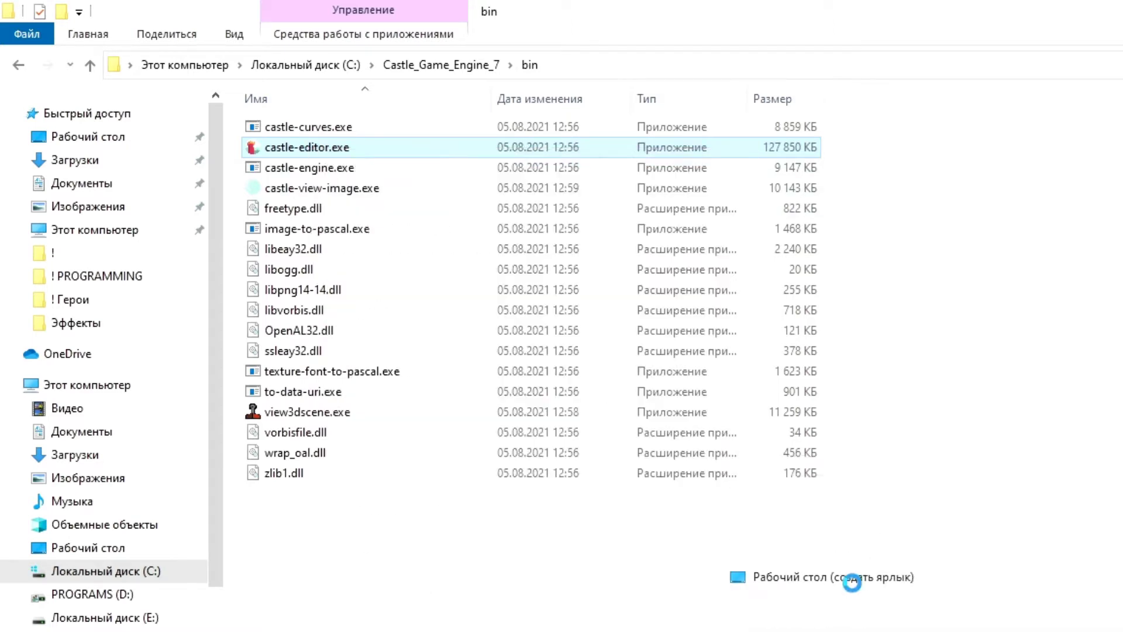
Step: Create a desktop shortcut for castle-view-image.exe
click(299, 192)
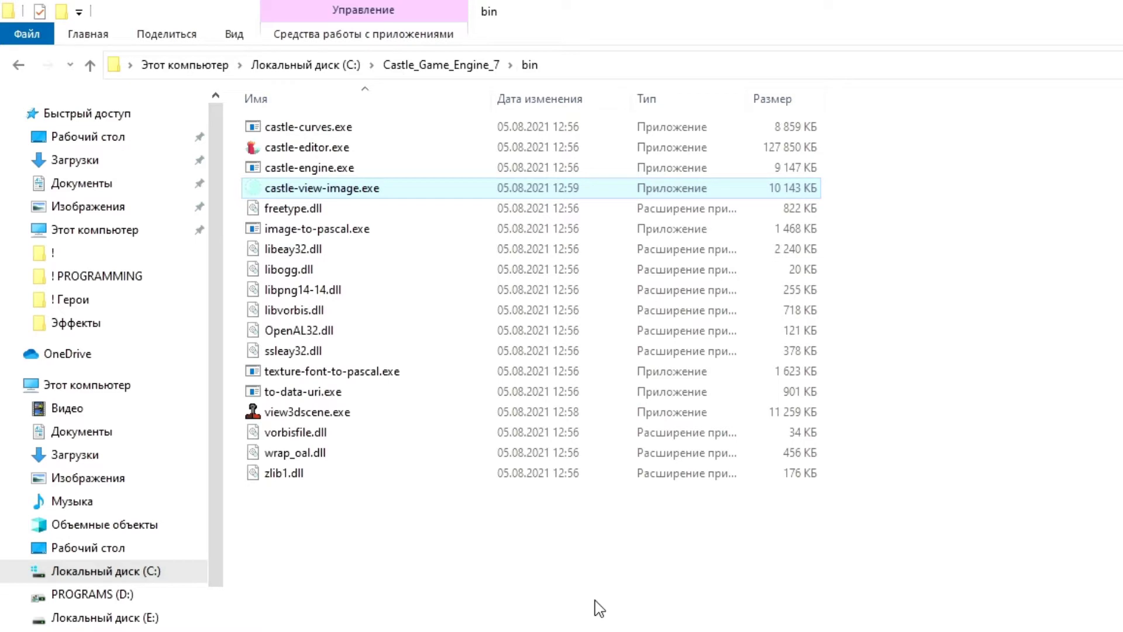
right_click(295, 188)
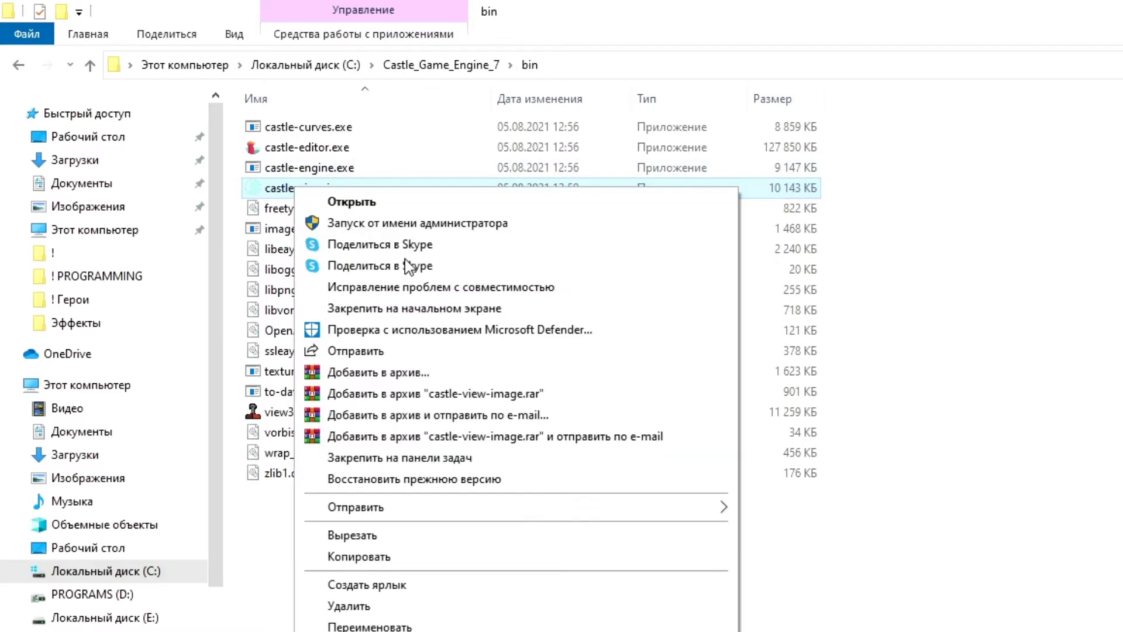
mouse_move(434, 507)
click(782, 617)
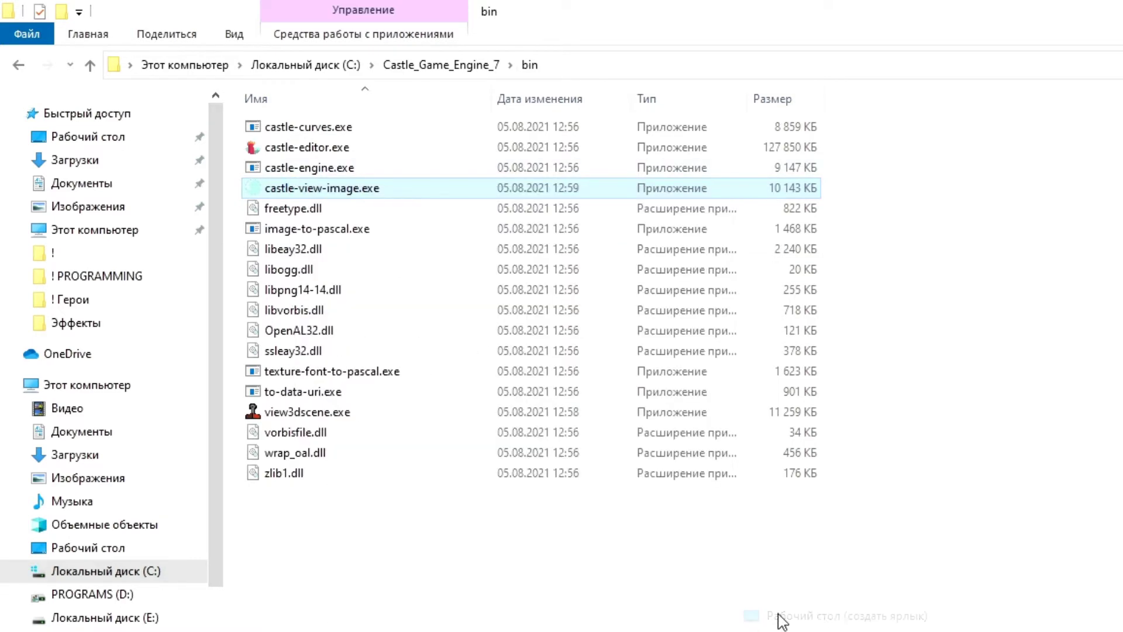
Step: Create a desktop shortcut for view3dscene.exe from the engine's bin folder
click(297, 412)
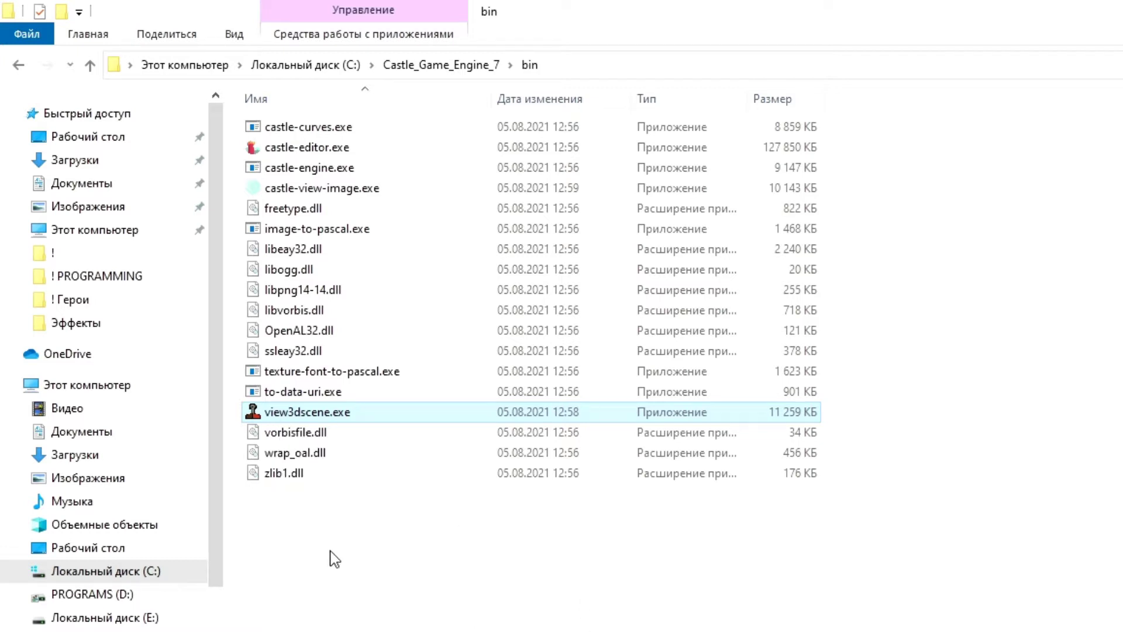
right_click(295, 414)
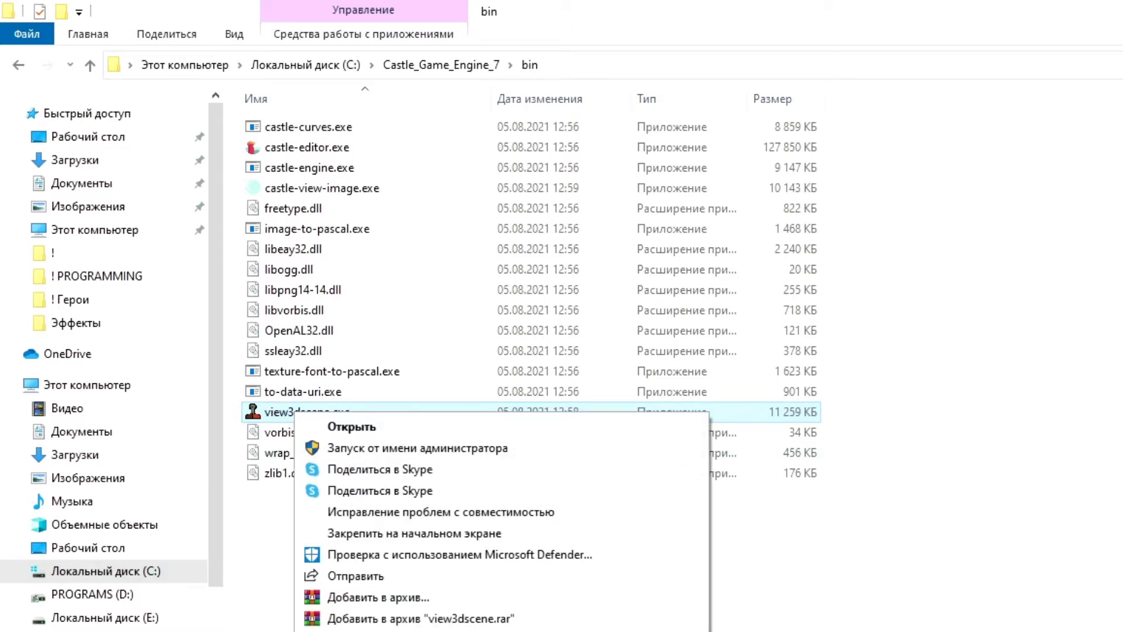
click(1055, 455)
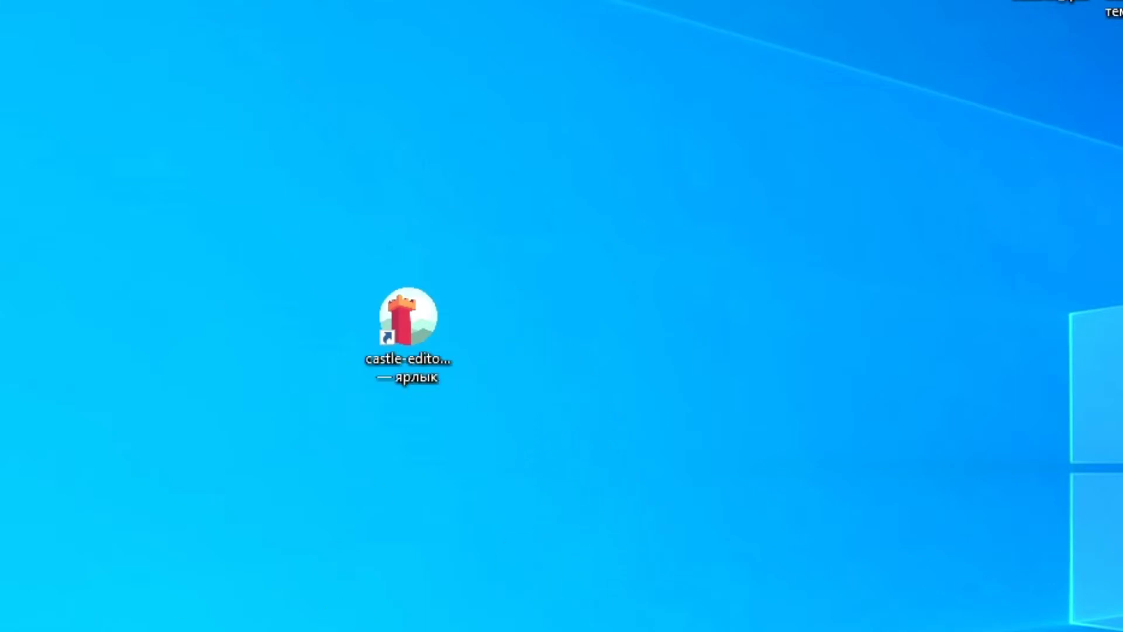
Step: Line up the castle-editor, castle-view-image and view3dscene shortcuts side by side on the desktop, and launch castle-editor
drag(1122, 328, 592, 341)
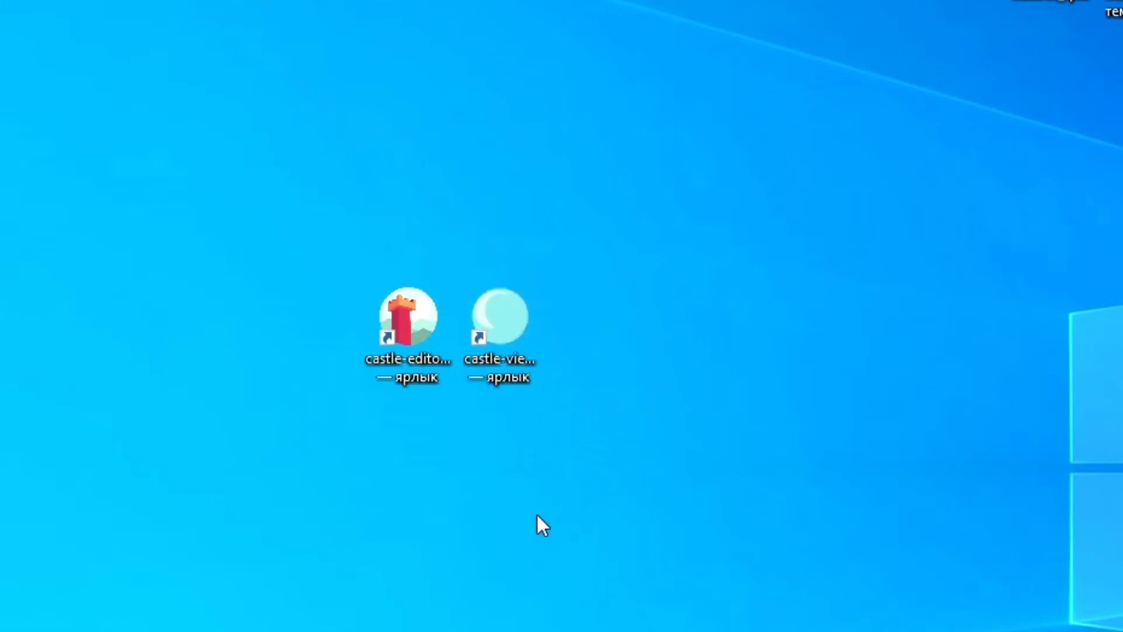
click(517, 520)
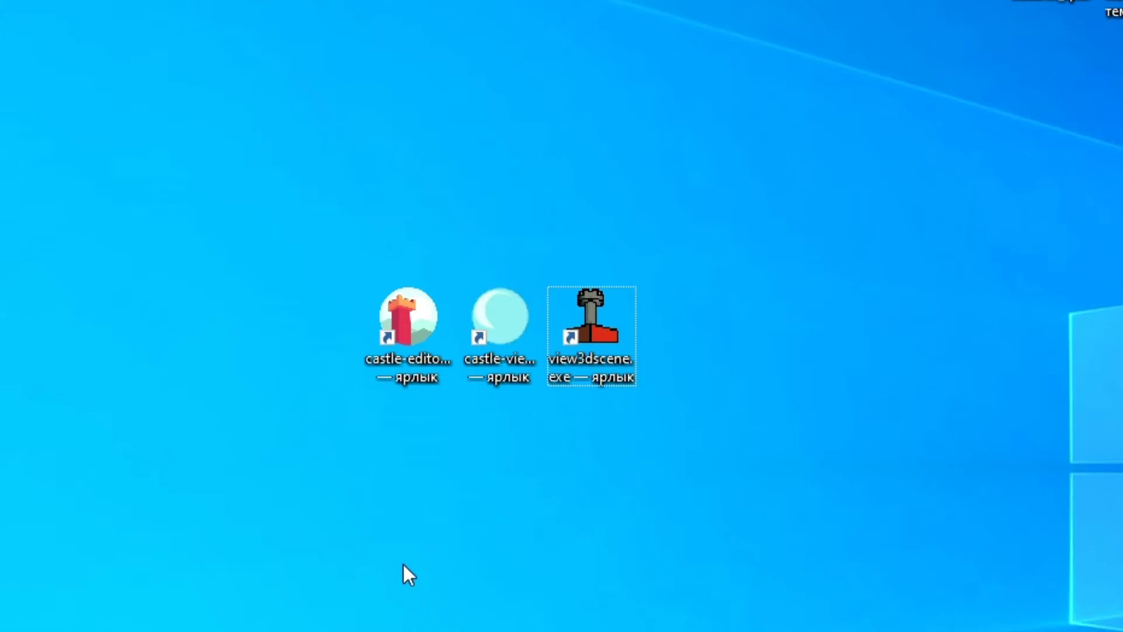
click(406, 324)
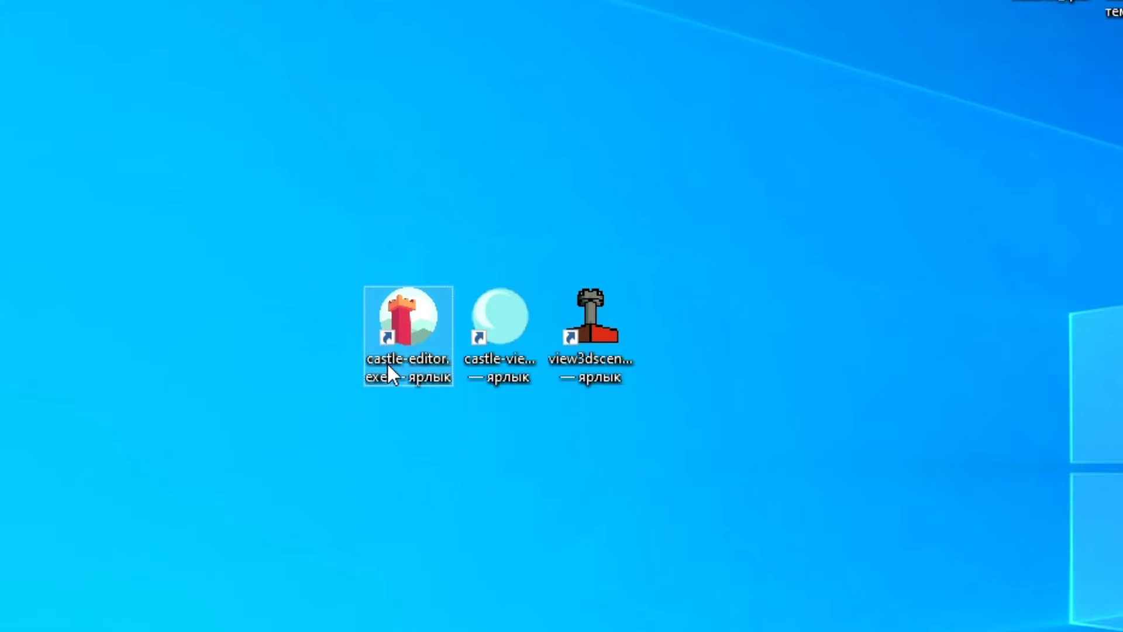
double_click(400, 324)
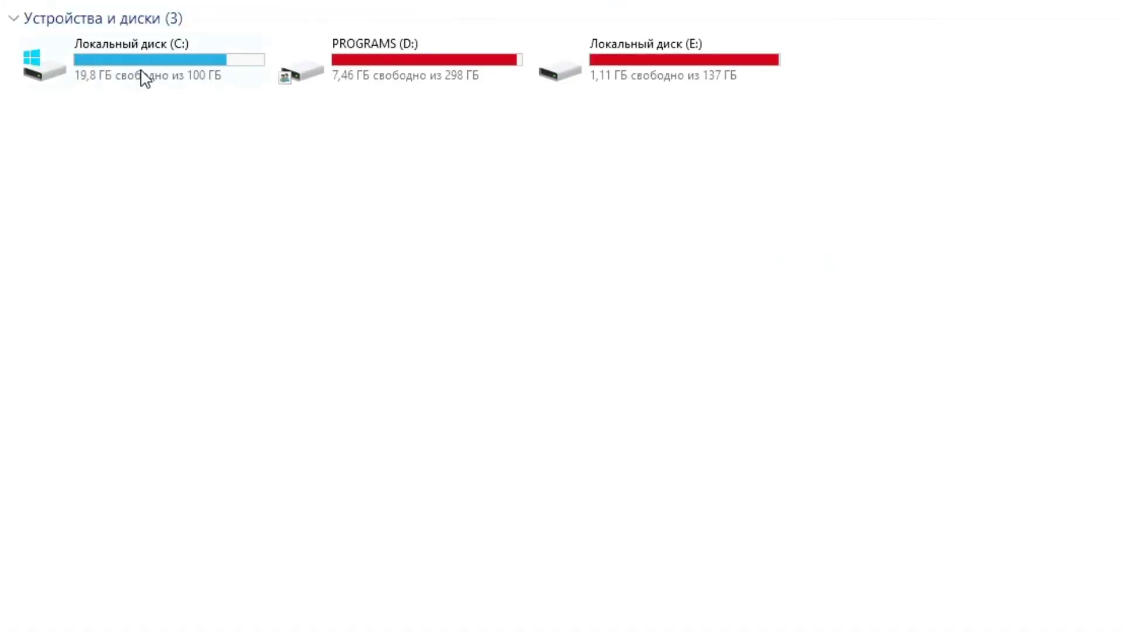
Step: Open the examples folder of the engine installation on drive C
double_click(145, 79)
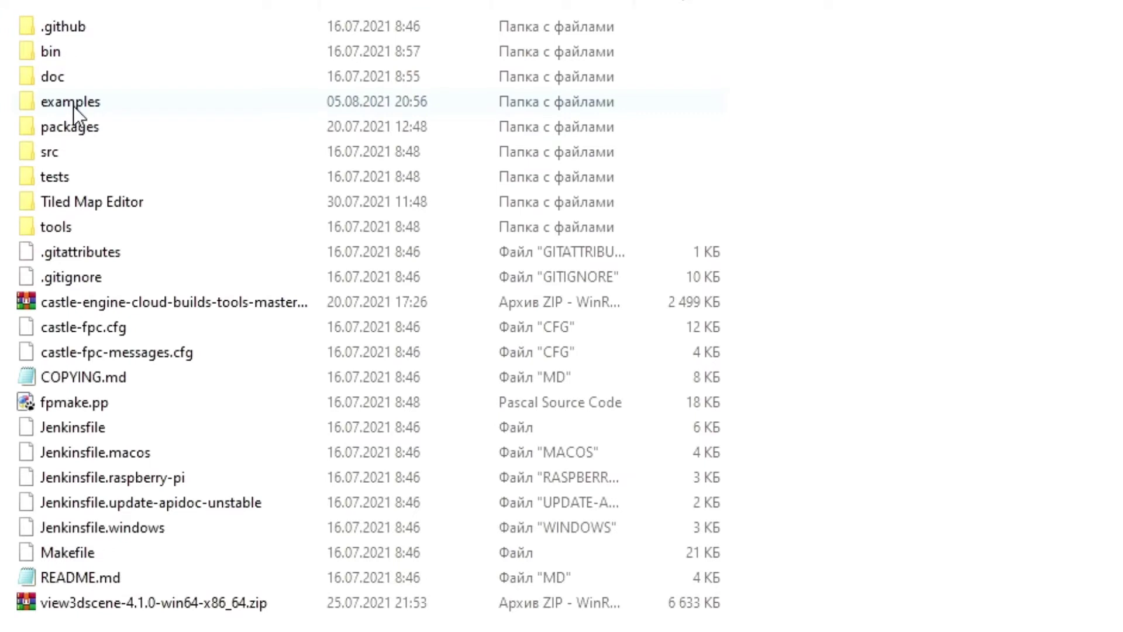
click(73, 107)
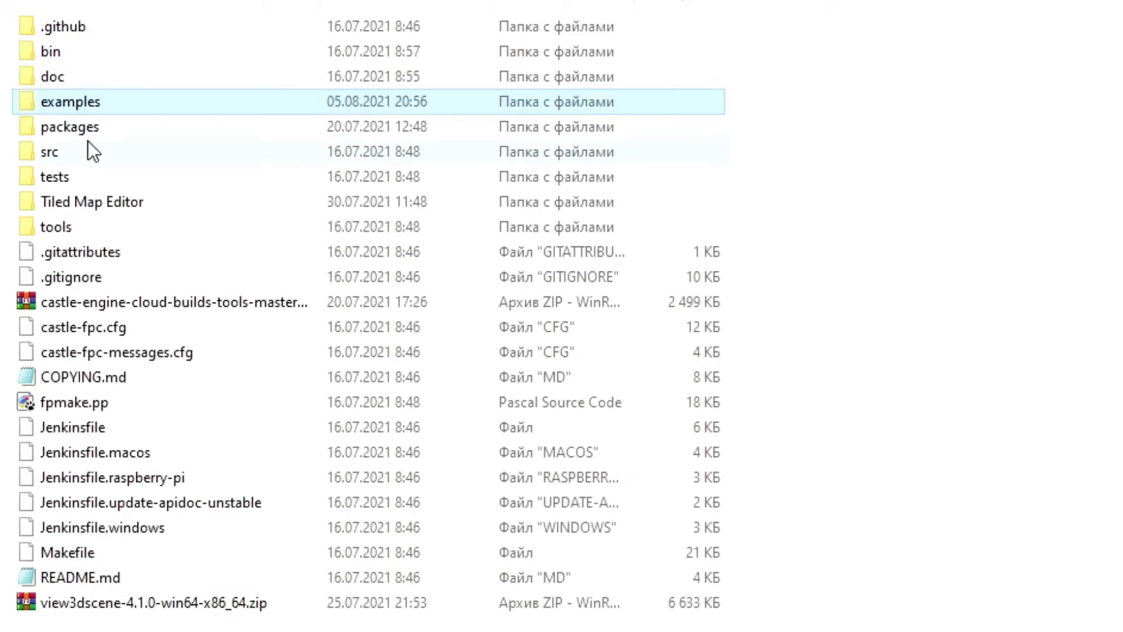
double_click(75, 100)
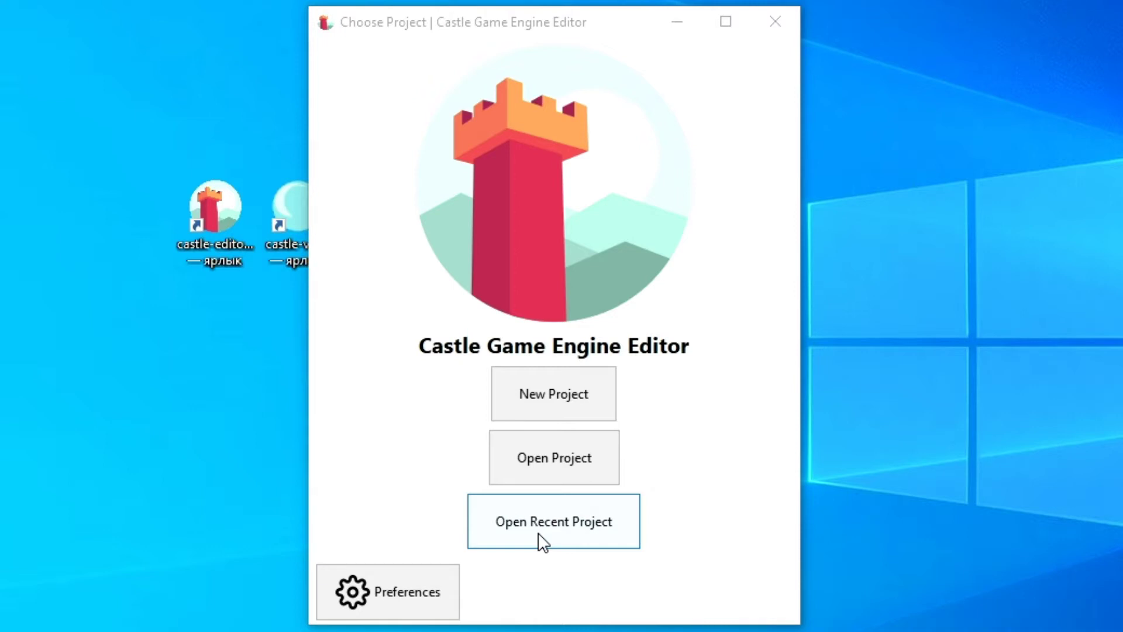
Step: Check the editor's list of recent projects, and review the FPC and Lazarus paths in the preferences
click(583, 532)
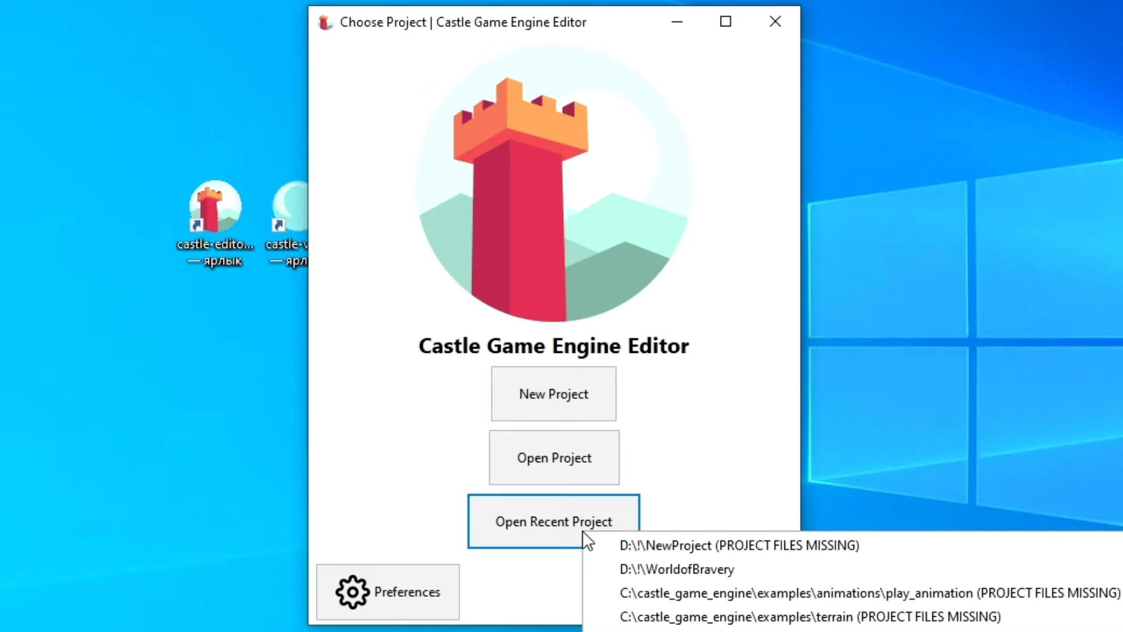
click(413, 426)
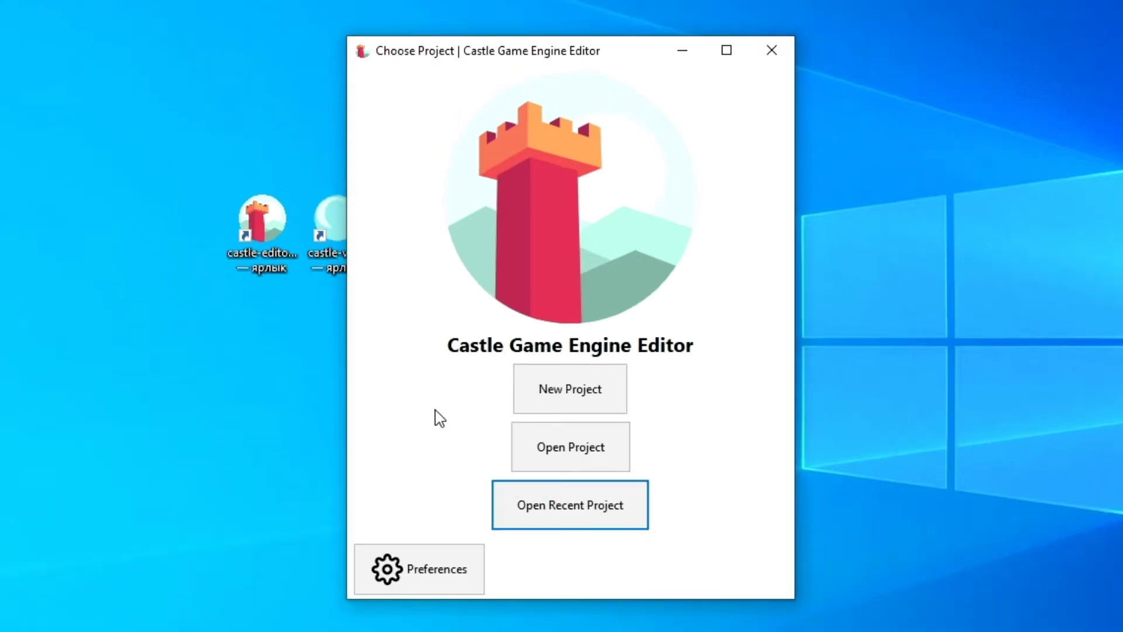
click(414, 585)
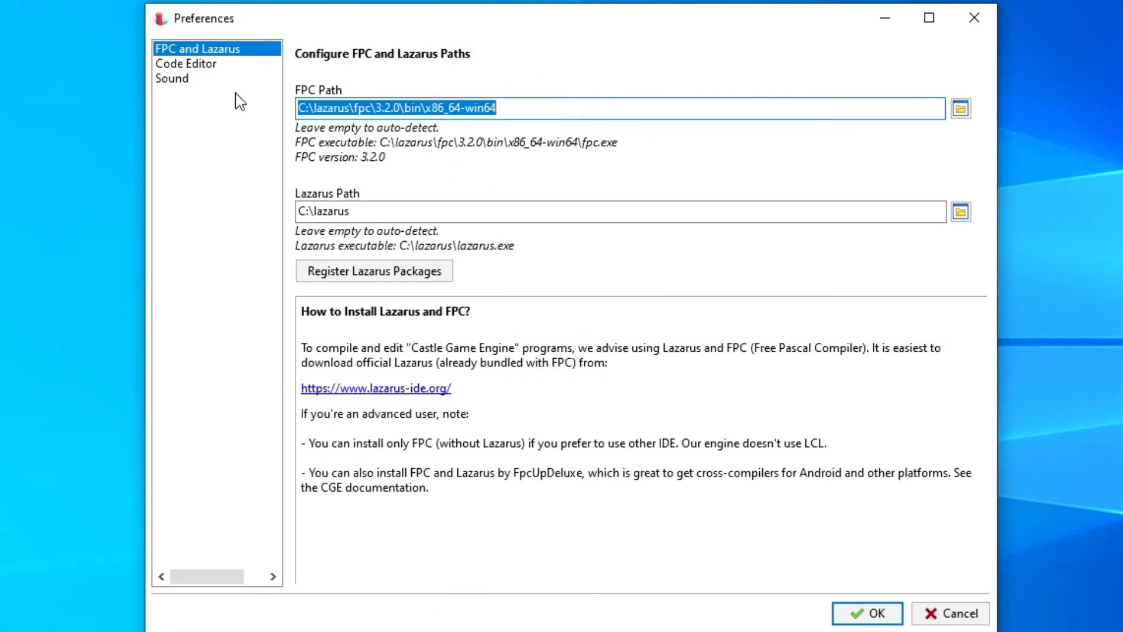
click(505, 108)
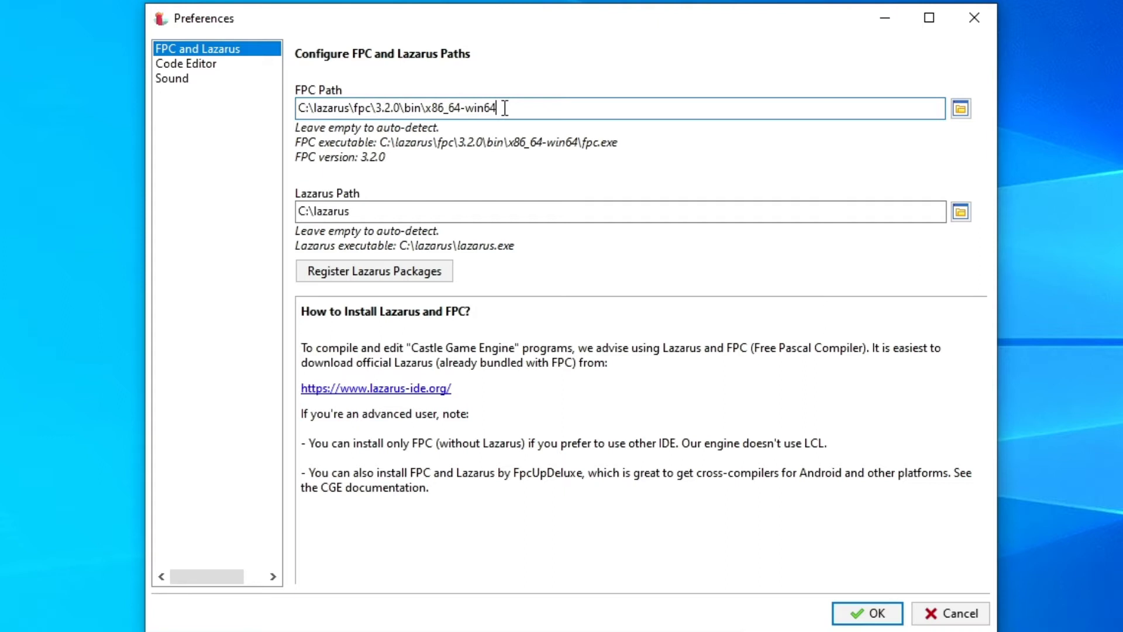
double_click(505, 107)
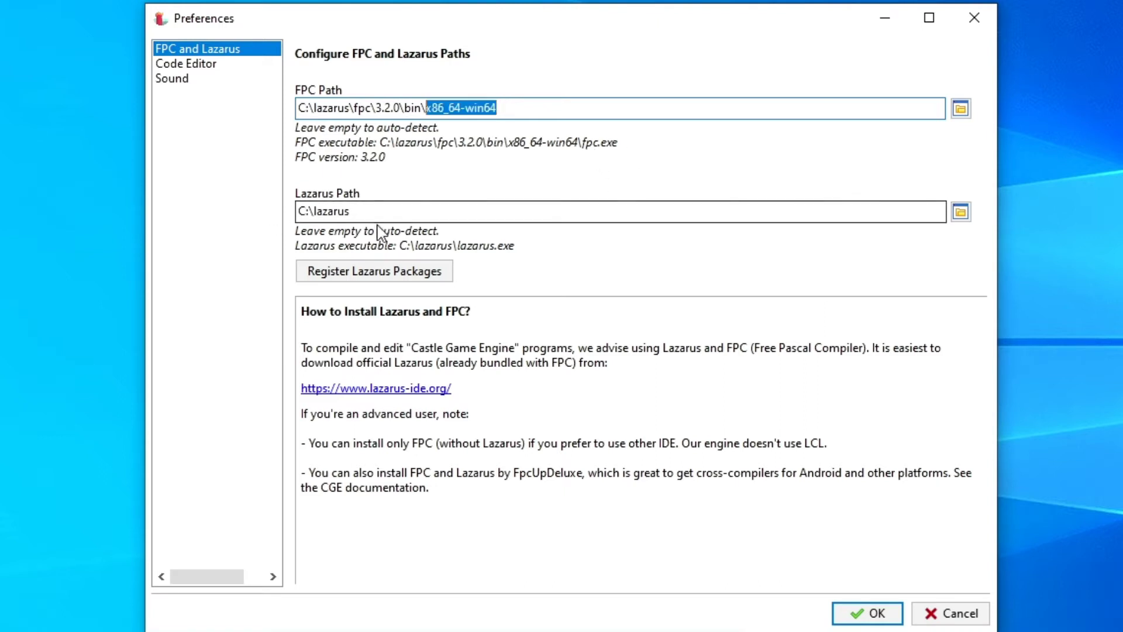
drag(379, 209, 285, 216)
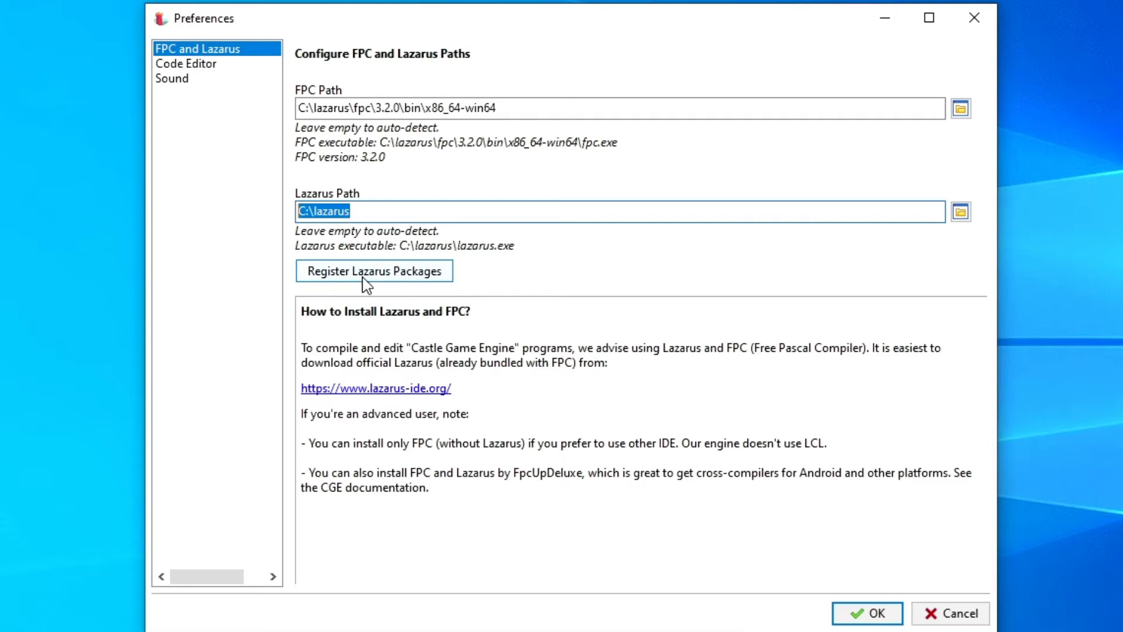
Step: Review the Lazarus and Custom code editor options, keep Lazarus, and check the sound settings before accepting the preferences
click(234, 63)
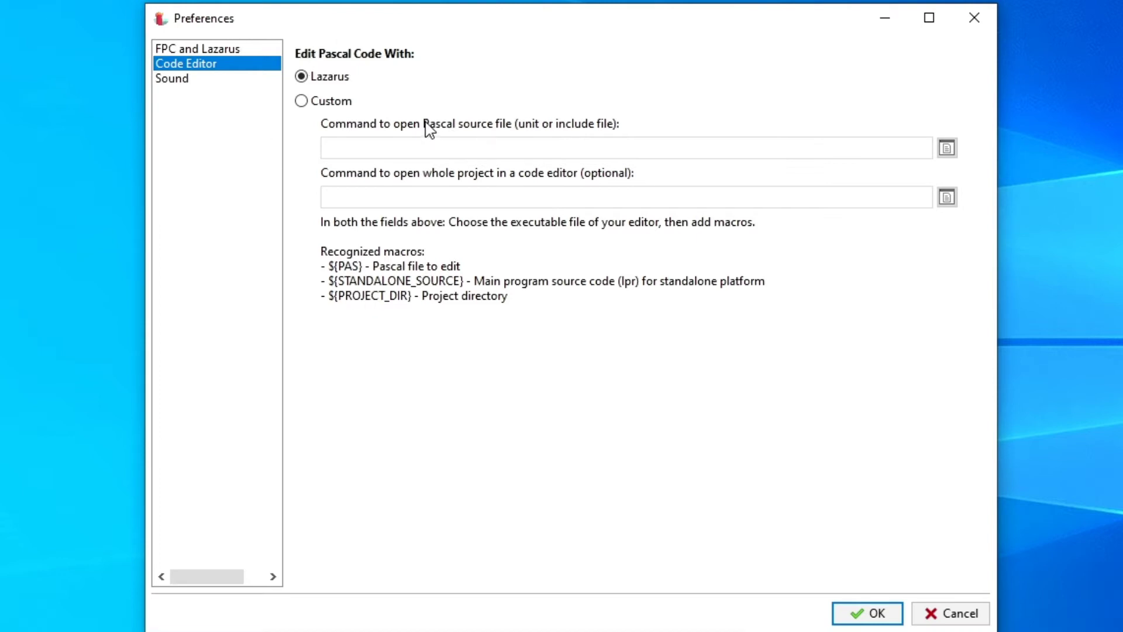
click(331, 105)
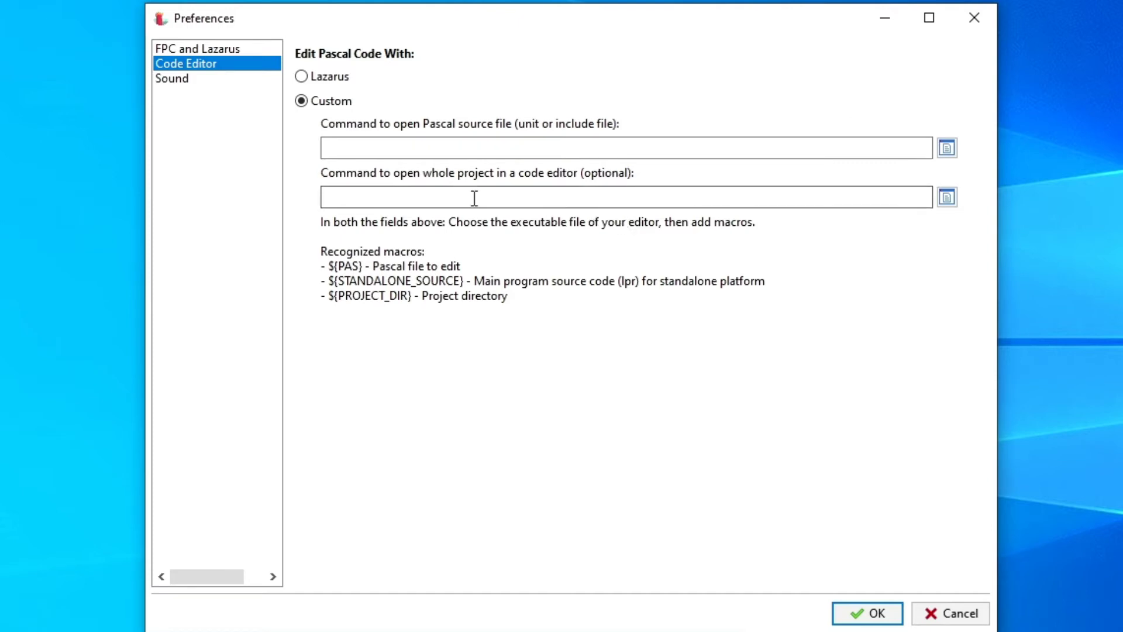
click(328, 81)
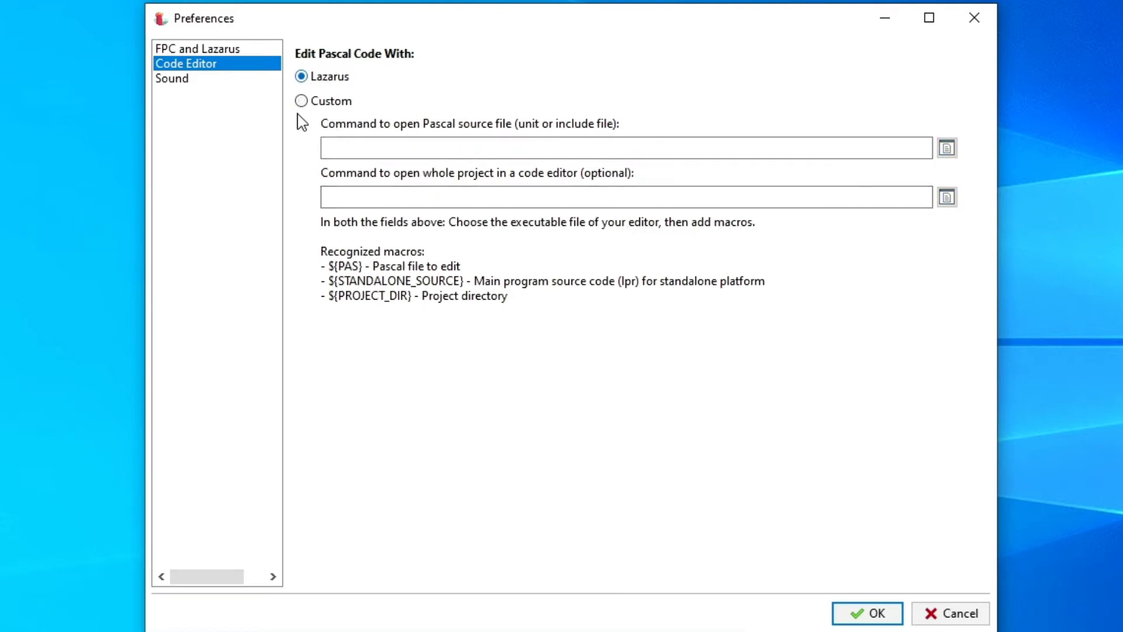
click(171, 80)
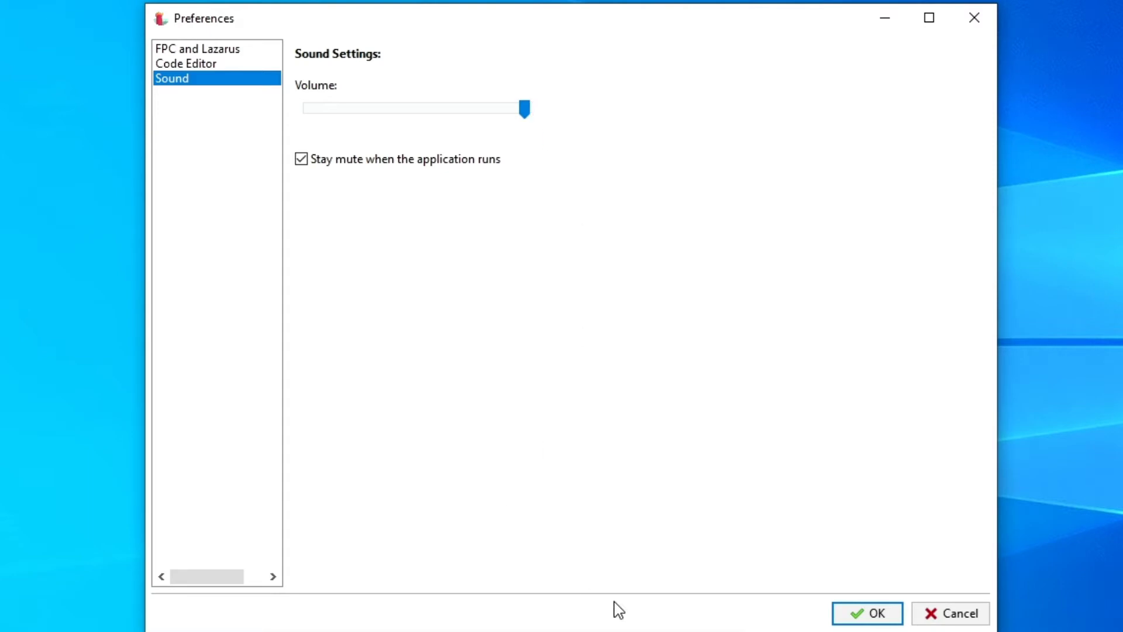
click(866, 618)
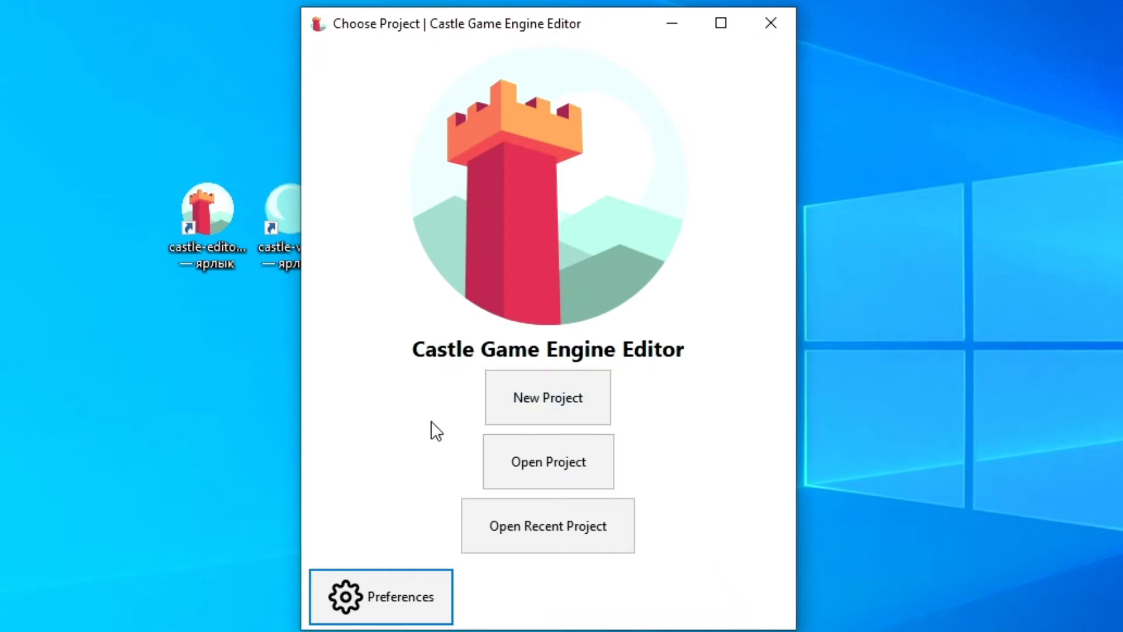
Step: Start a new project from the Empty template with D:\! as its parent directory
click(566, 417)
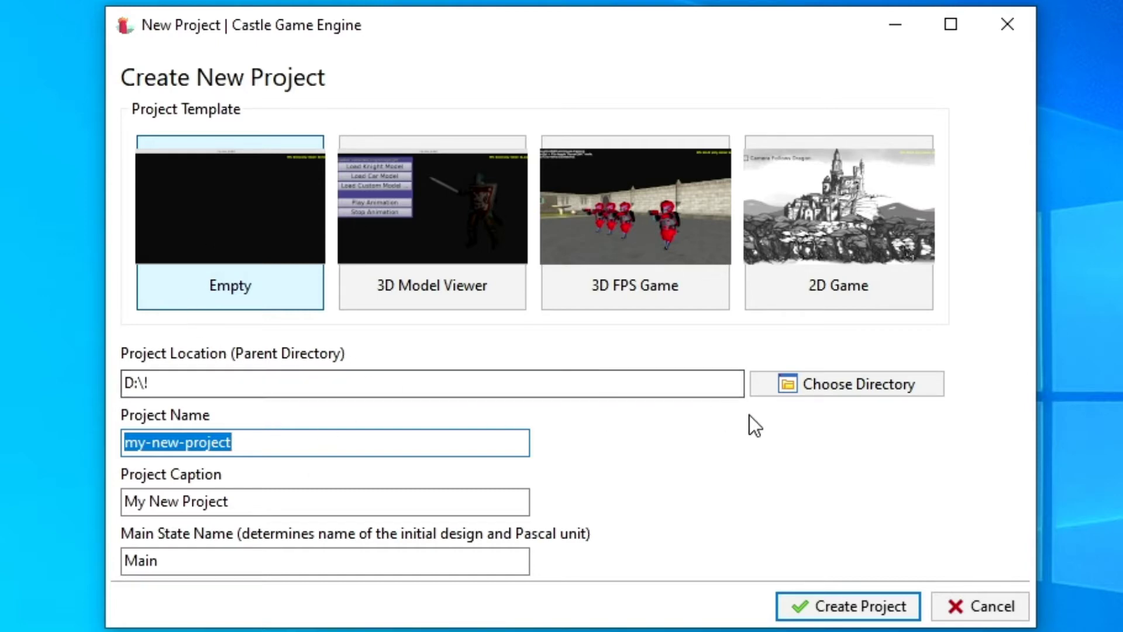
drag(180, 383, 109, 385)
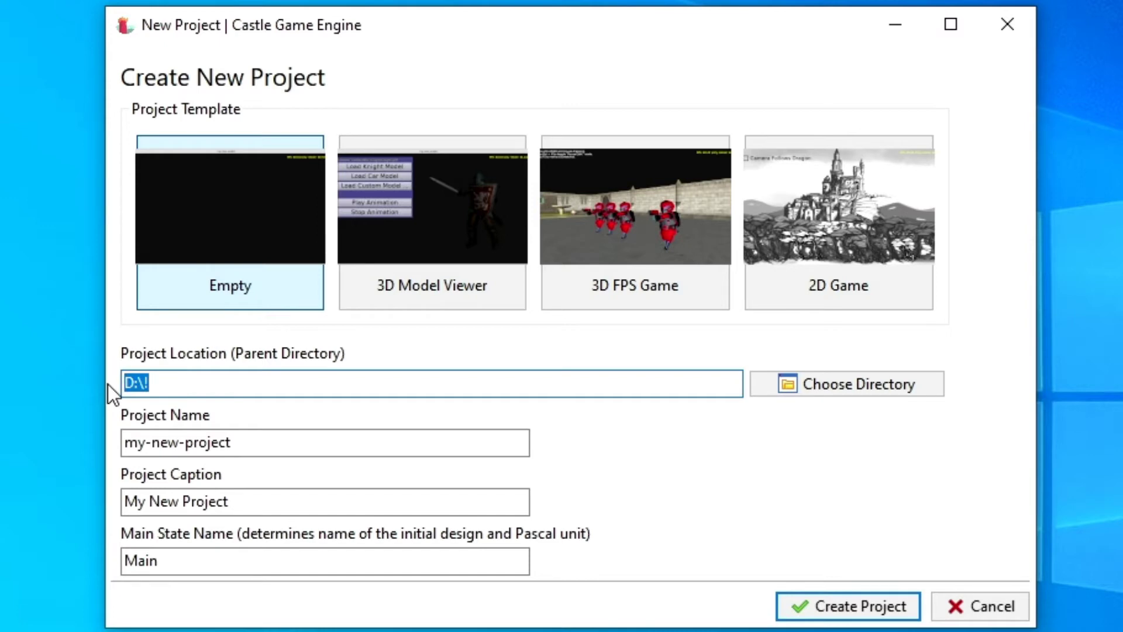
click(177, 381)
drag(163, 384, 113, 387)
click(829, 385)
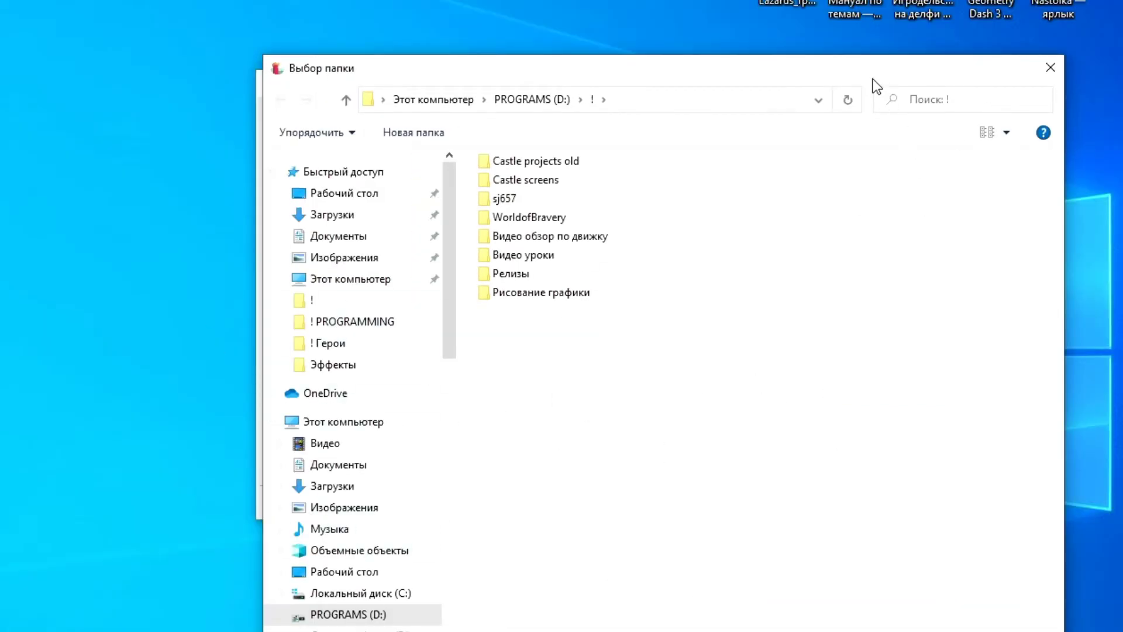
drag(875, 79, 826, 0)
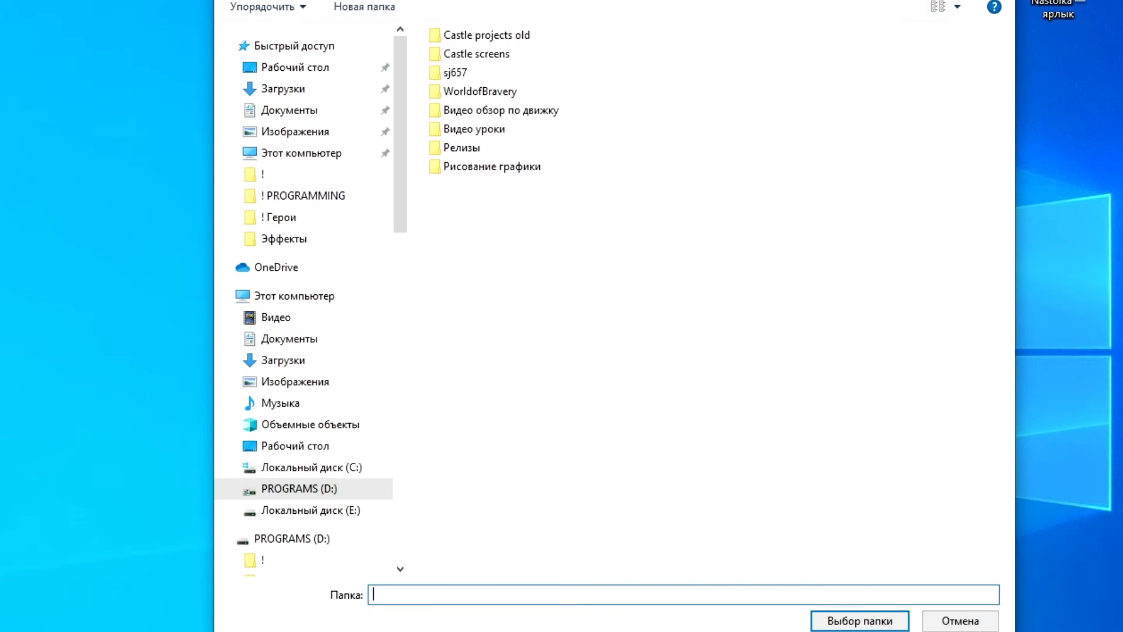
drag(734, 630, 734, 464)
click(860, 440)
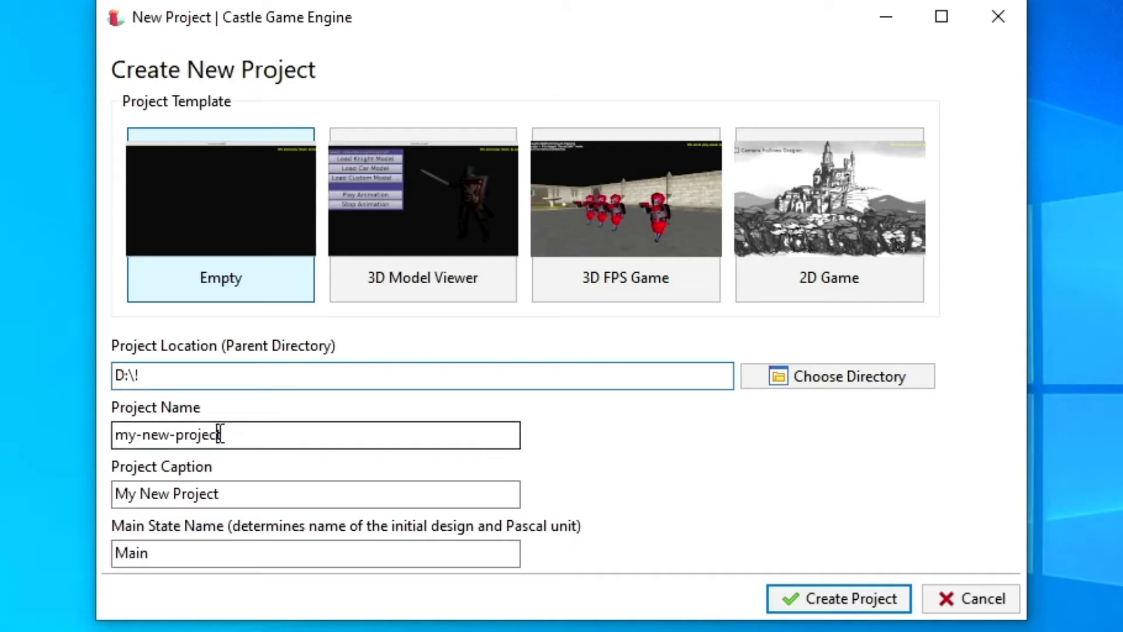
Step: Try to create the project with spaces in its name, as "my new project"
click(362, 386)
key(ctrl+a)
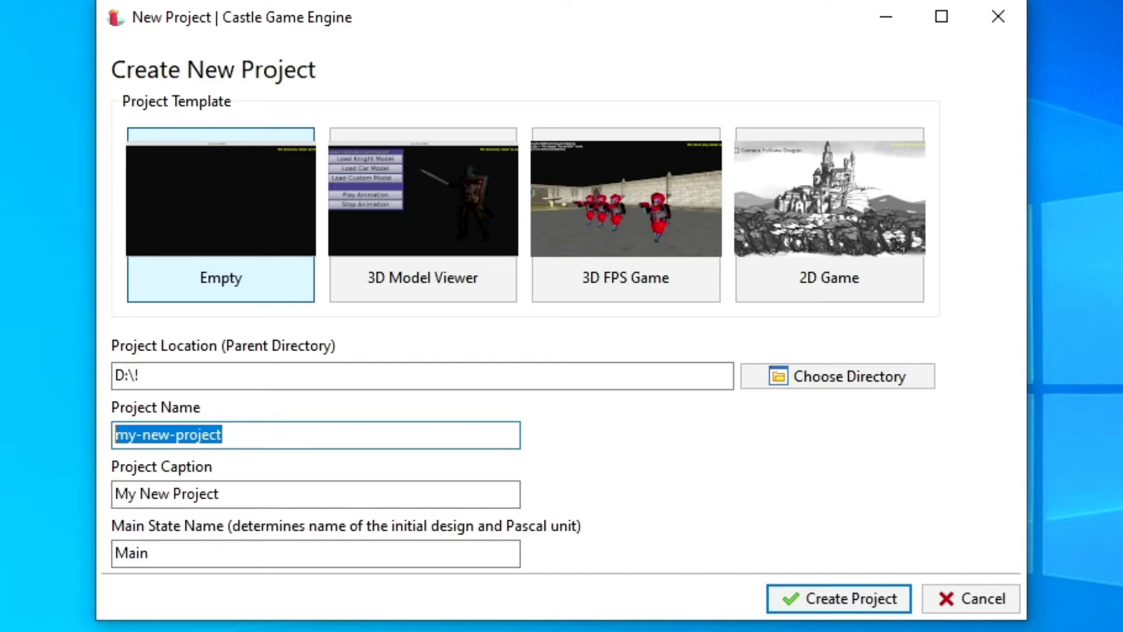
click(177, 438)
key(BackSpace)
key(ctrl+Left)
key(BackSpace)
click(809, 597)
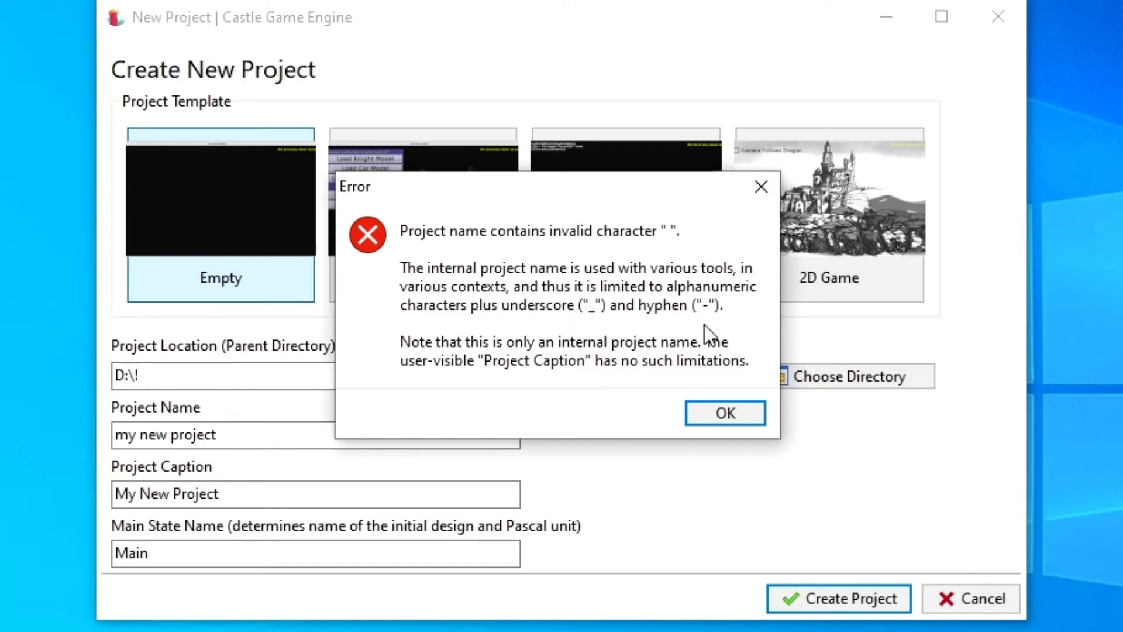
click(723, 412)
Step: Set both the project name and the project caption to NEW, and create the project
click(222, 435)
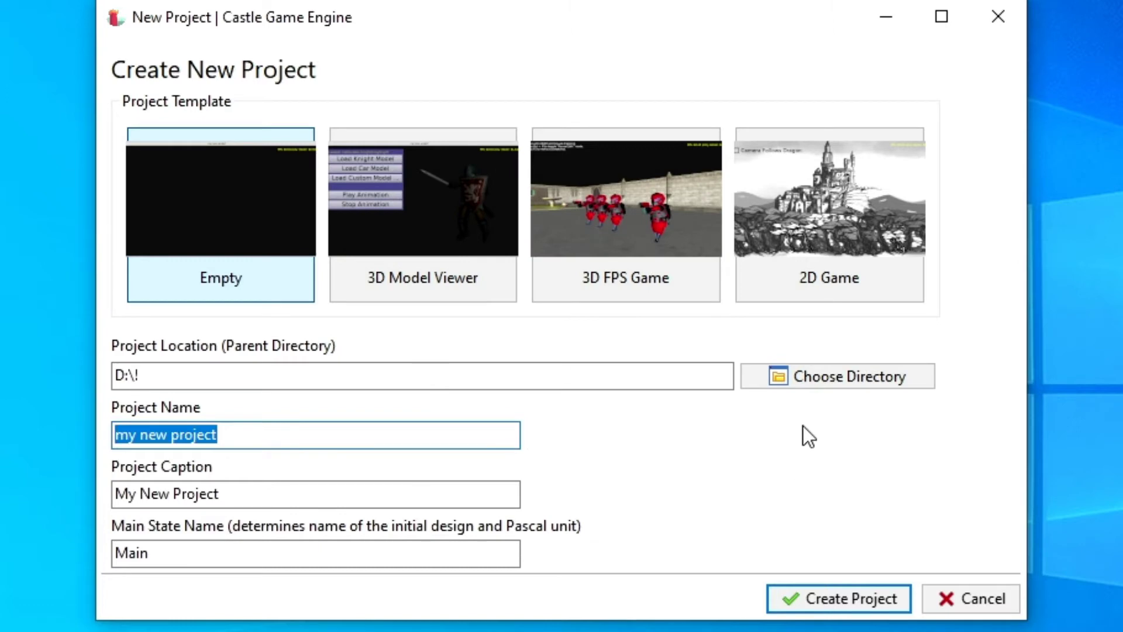
click(262, 433)
key(ctrl+a)
text(NEW)
drag(196, 493, 449, 492)
key(ctrl+a)
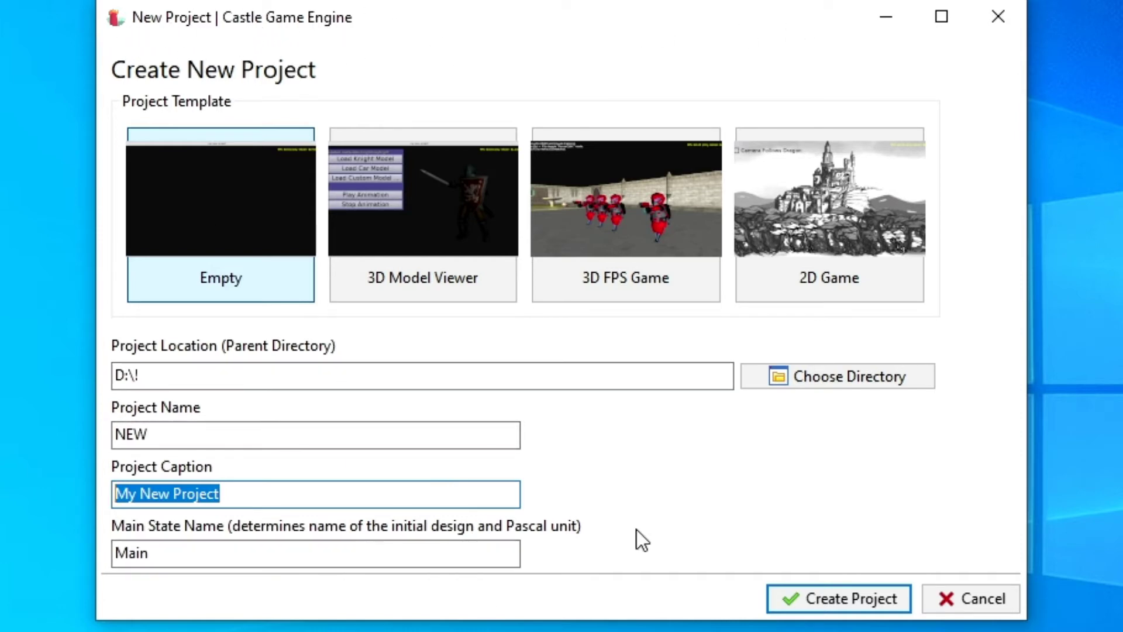
text(NEW)
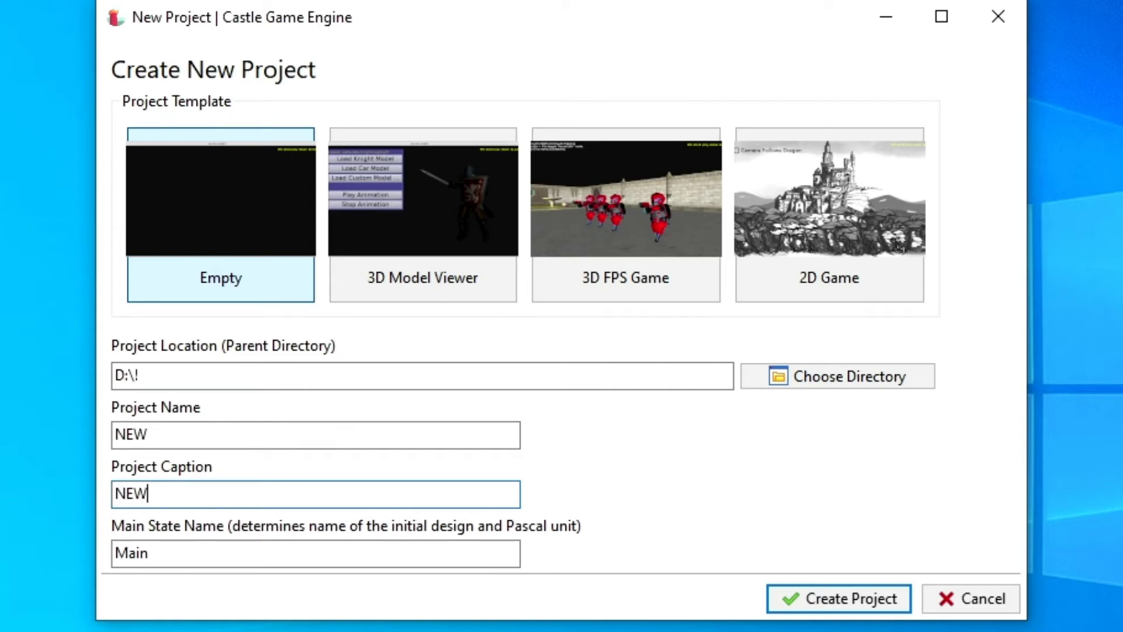
key(Tab)
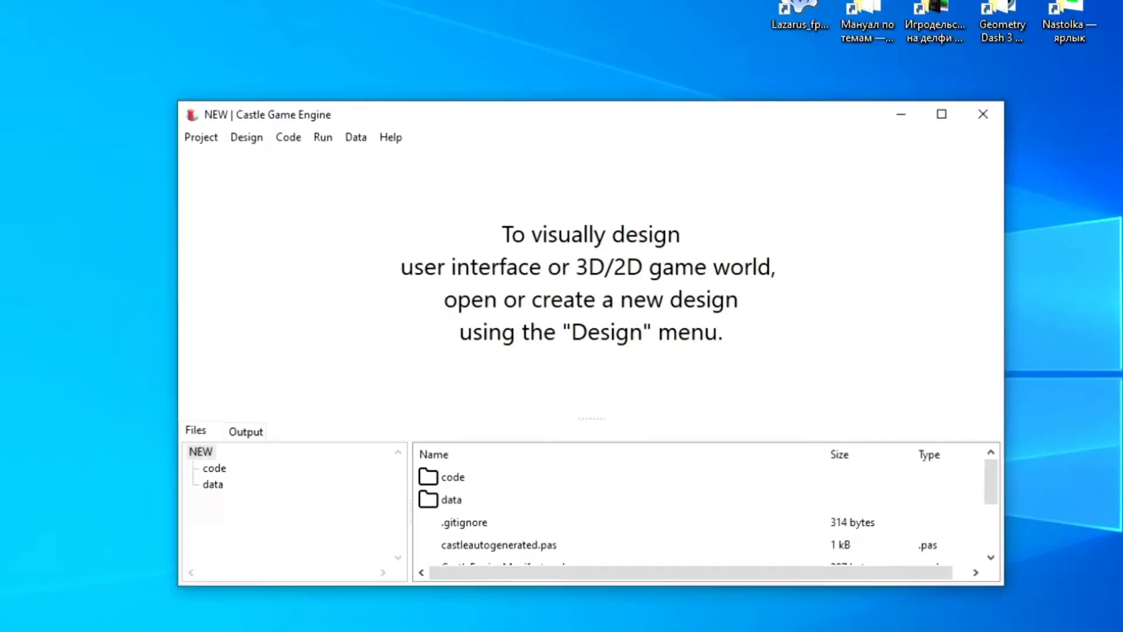
Step: Enlarge the NEW project's editor window and position it to fill most of the screen
drag(475, 114, 471, 0)
drag(200, 258, 36, 272)
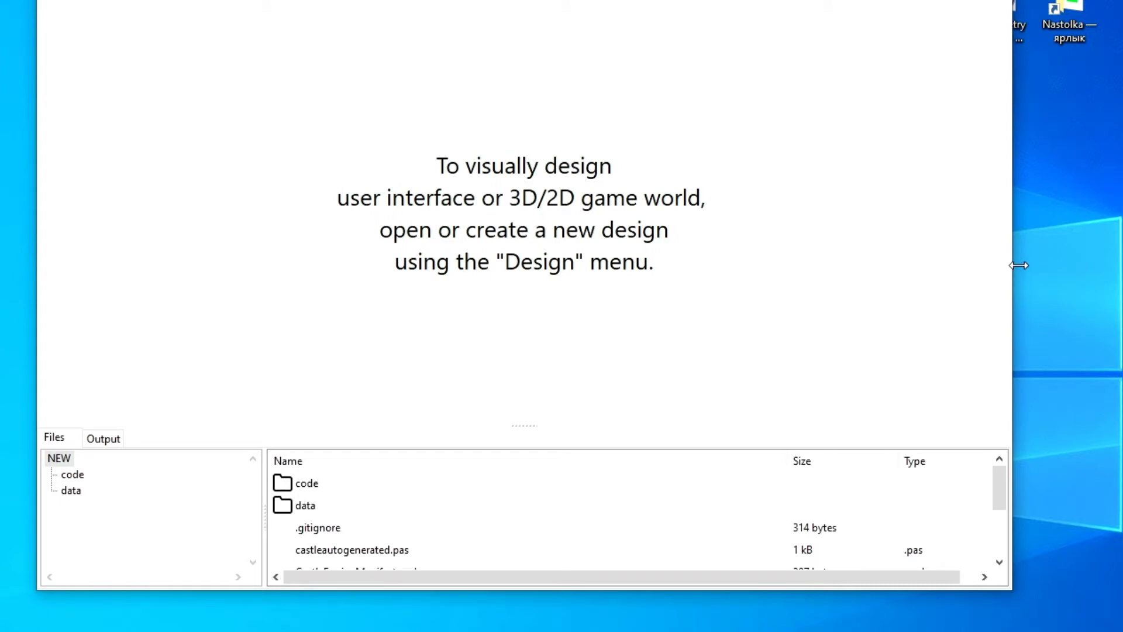
drag(1018, 265, 1122, 265)
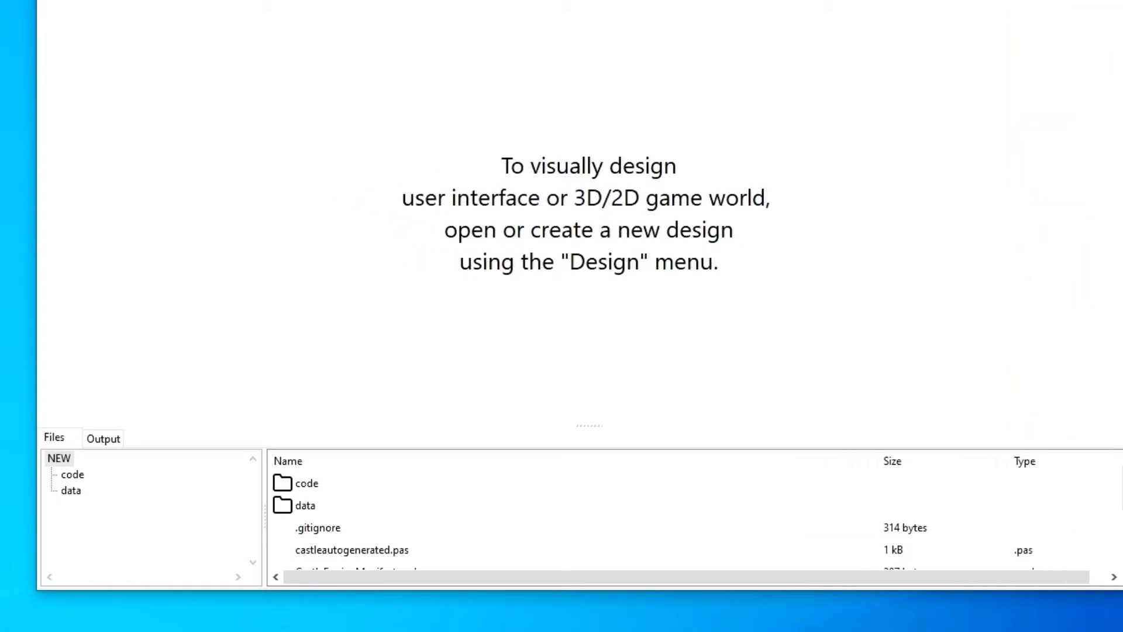
drag(518, 0, 491, 29)
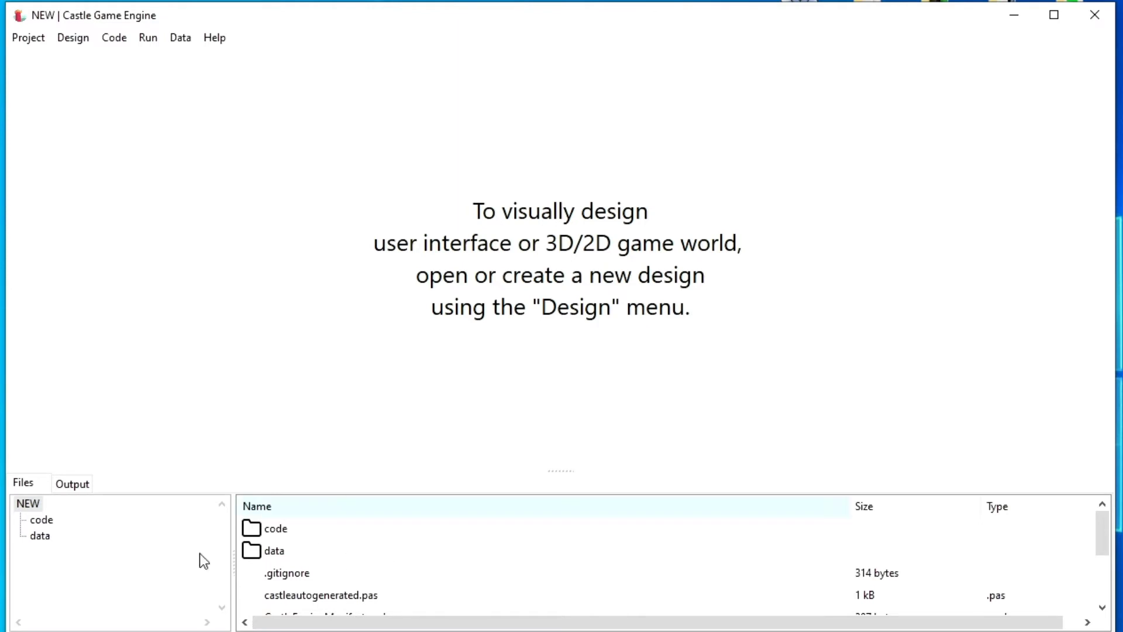
Step: Examine the gameinitialize.pas and gamestatemain.pas source files listed in the NEW project's code folder
click(29, 506)
click(49, 524)
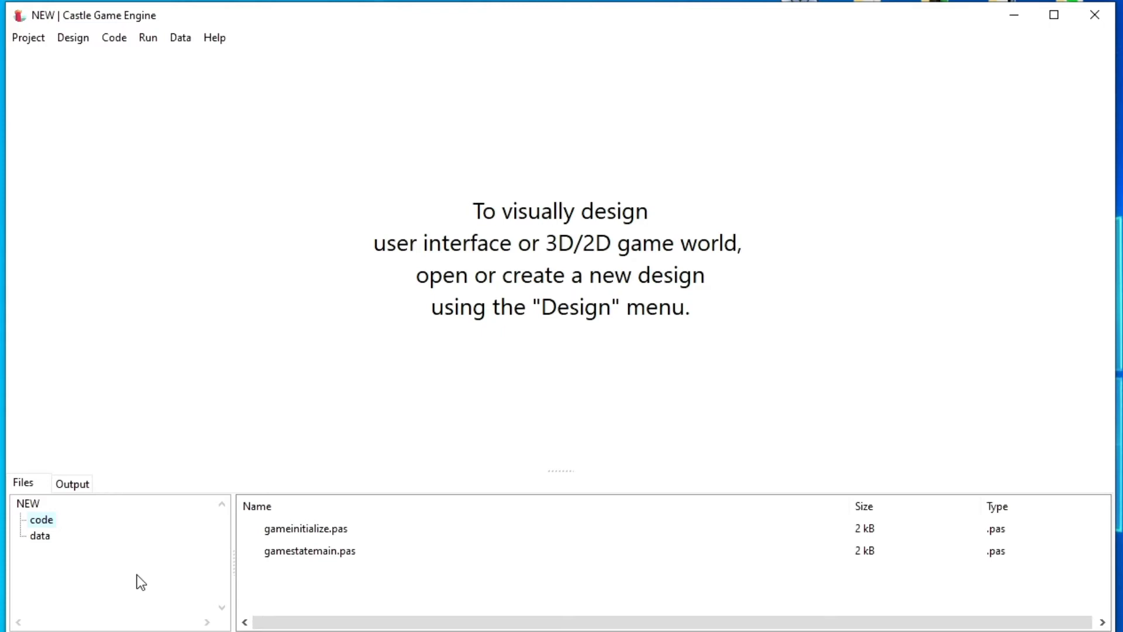
click(325, 528)
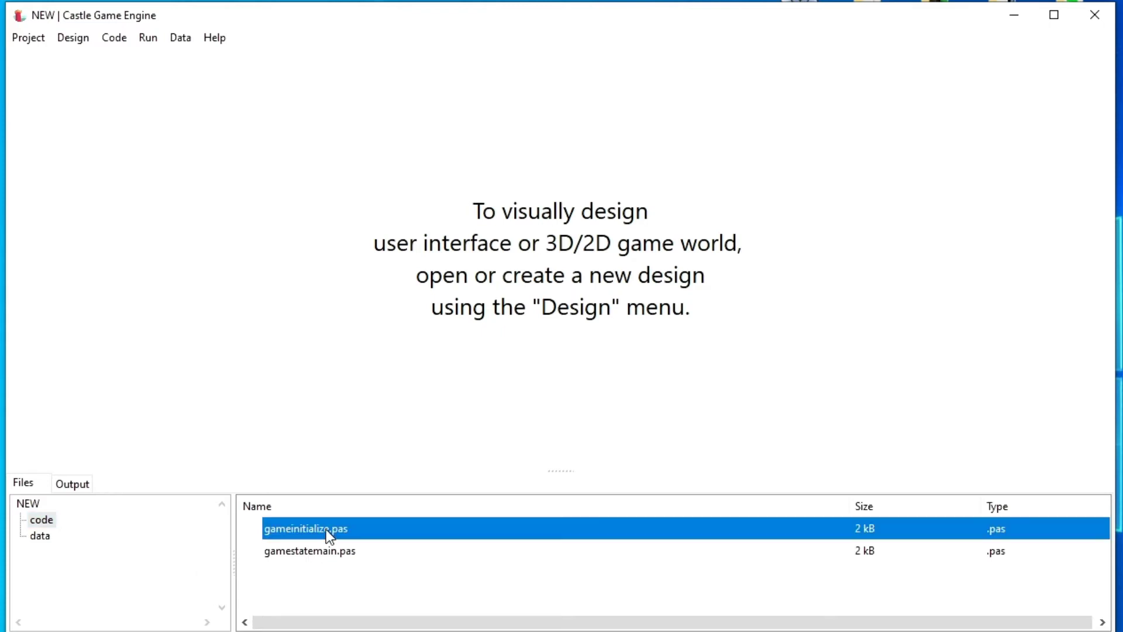
click(331, 551)
click(314, 568)
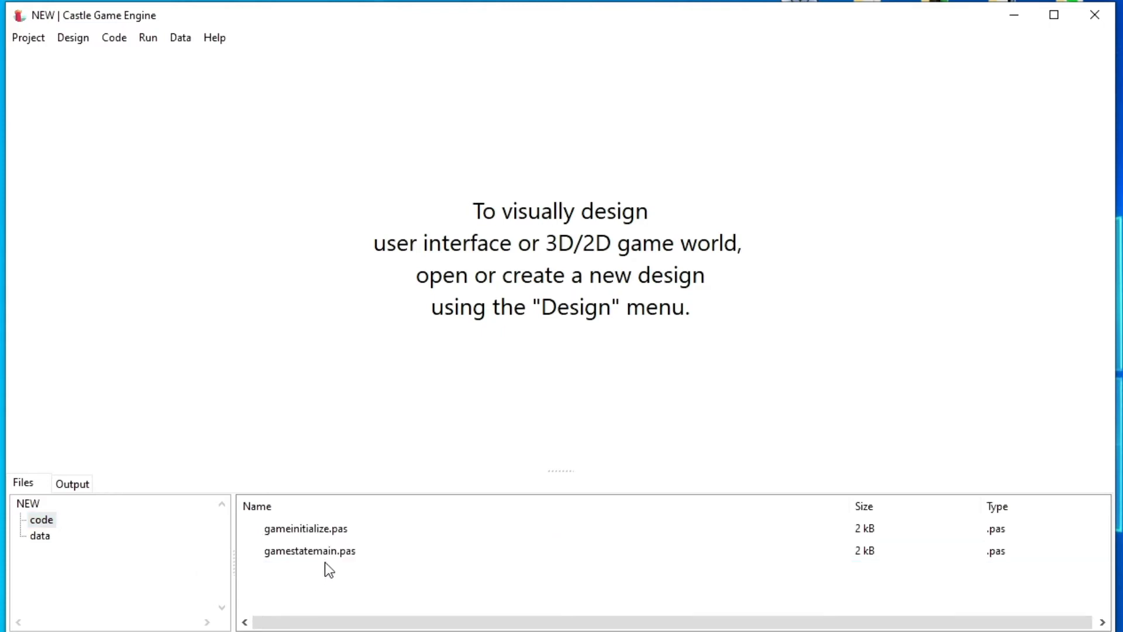
click(287, 531)
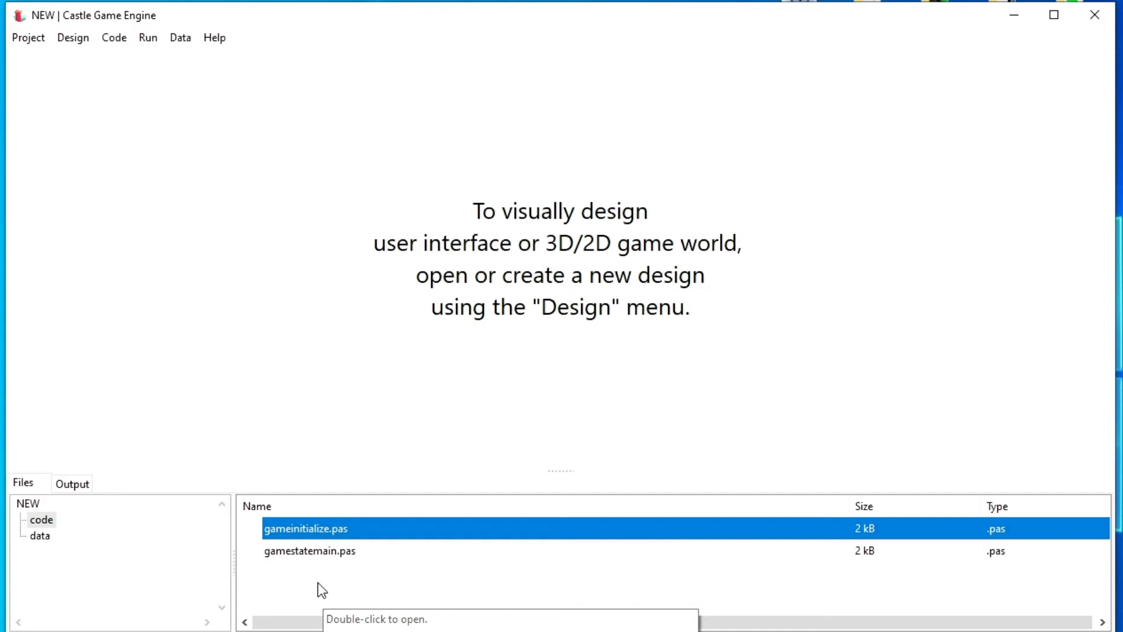
click(288, 552)
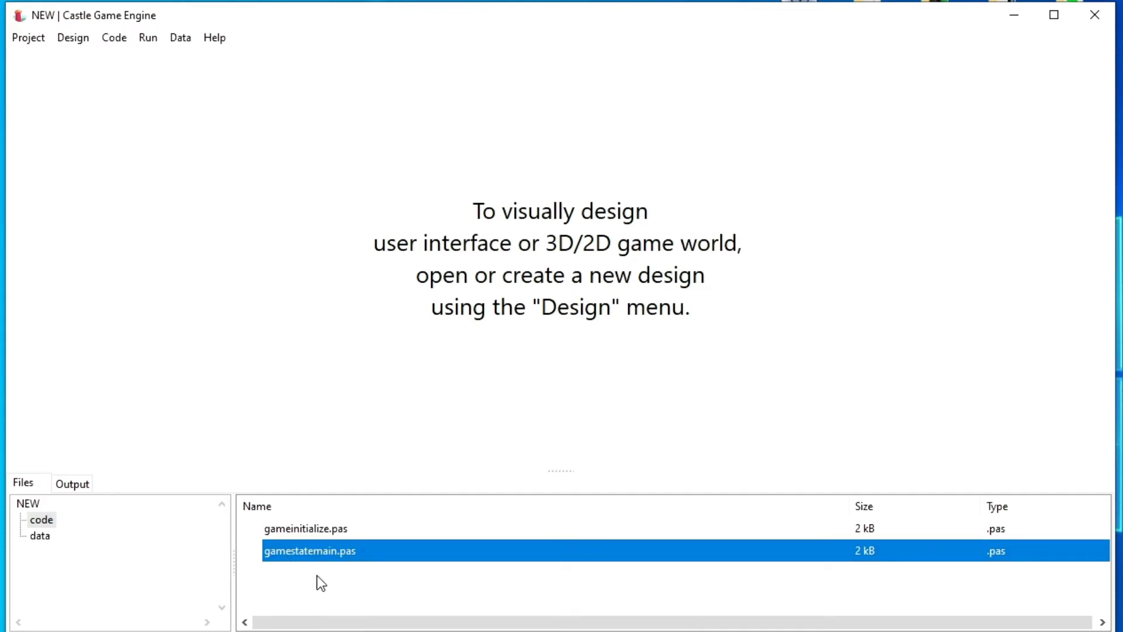
click(291, 582)
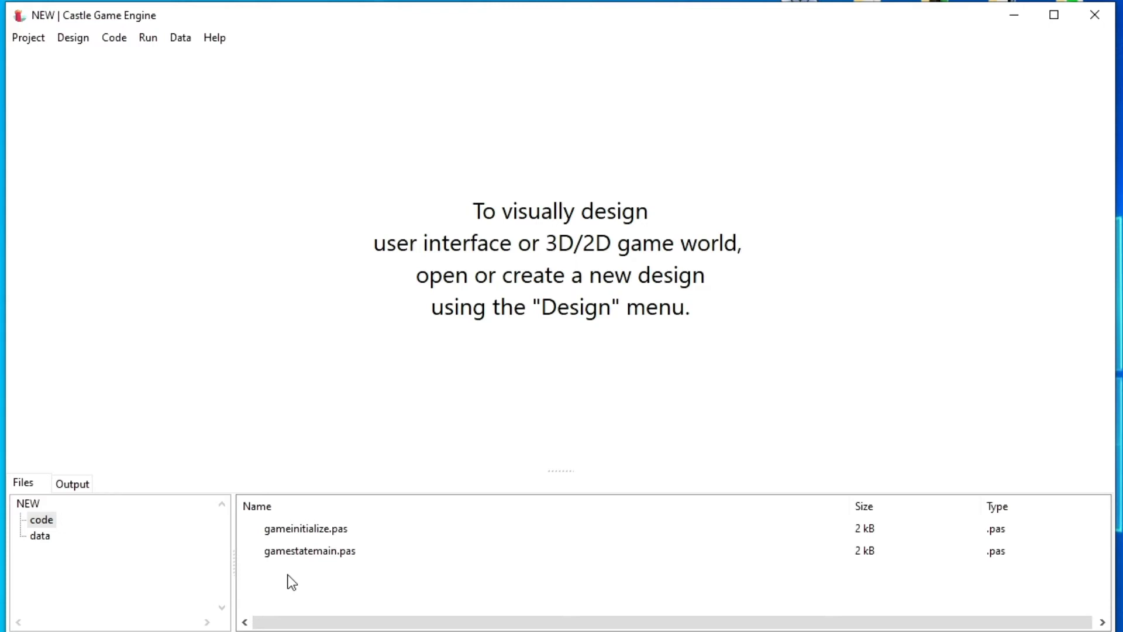
click(306, 529)
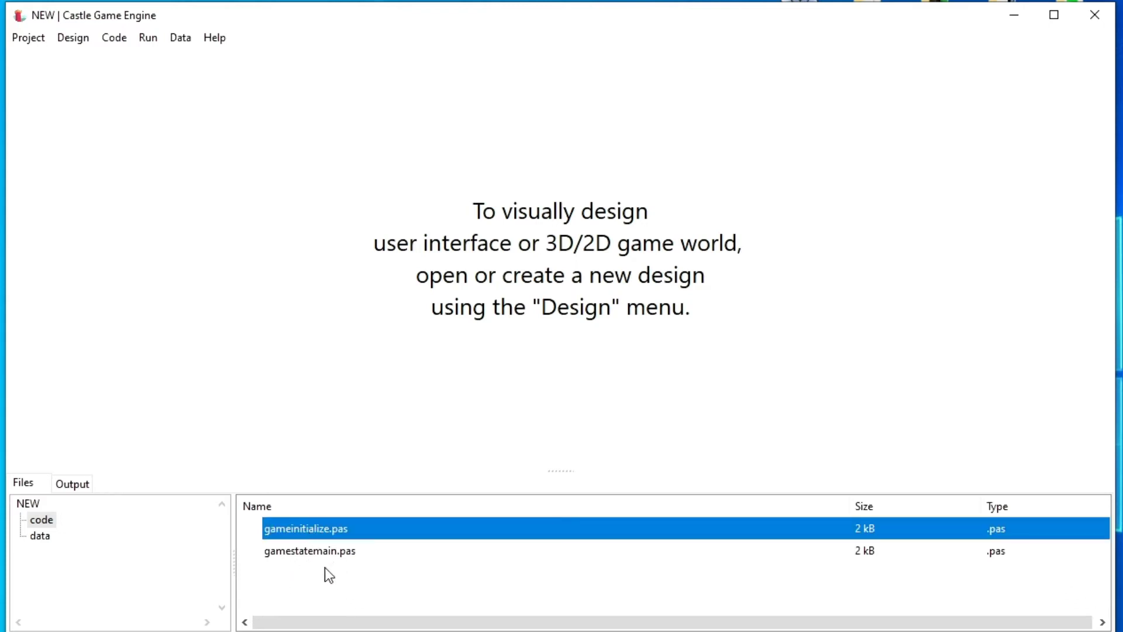
Step: Open gameinitialize.pas in Lazarus to examine its unit name, uses clause and Window variable, and close the IDE
double_click(289, 529)
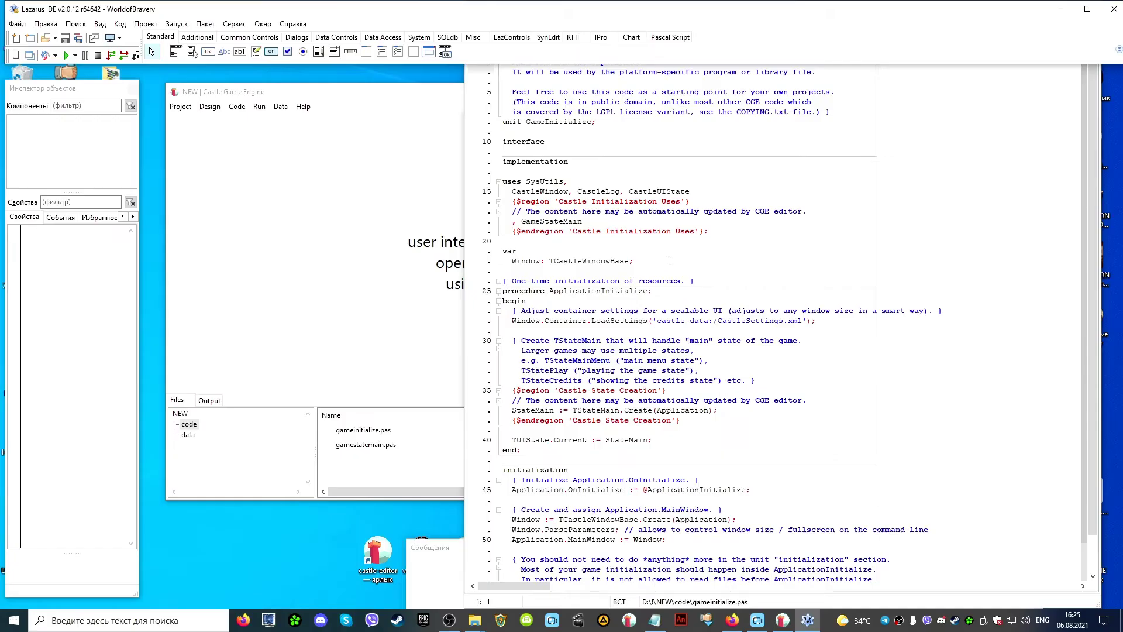
scroll(701, 166, down, 1)
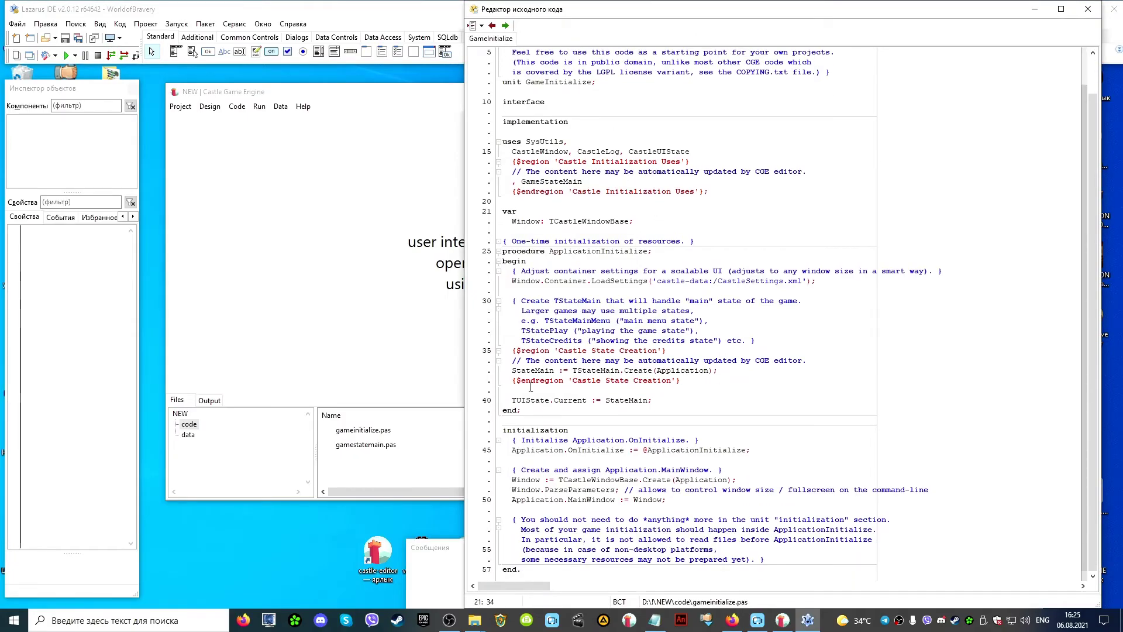
scroll(530, 387, up, 1)
drag(625, 121, 502, 122)
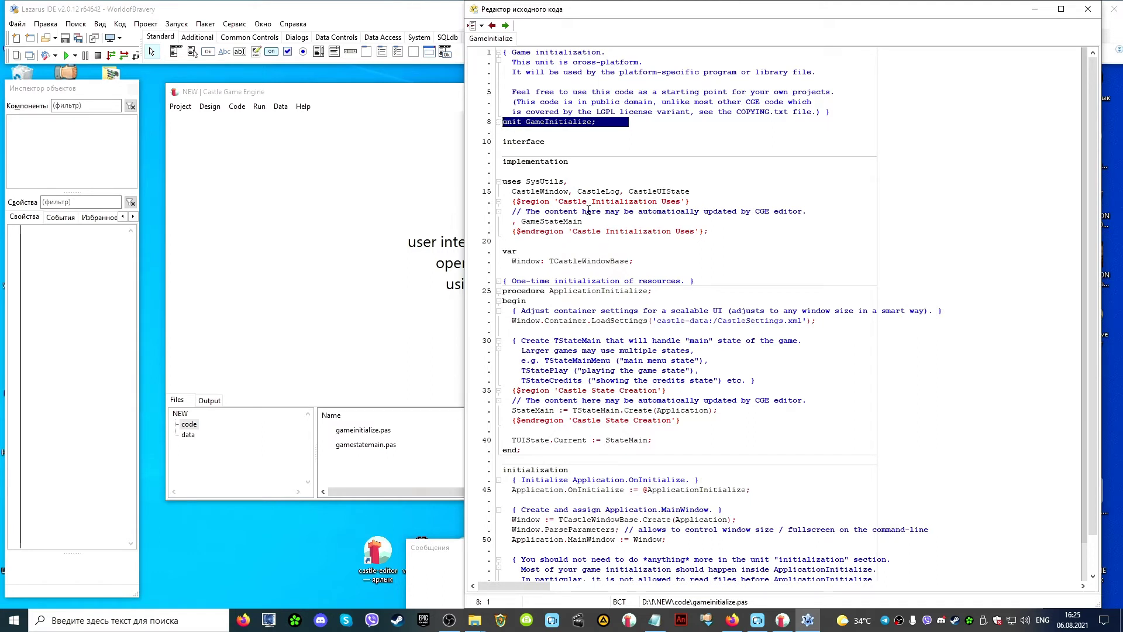
click(699, 191)
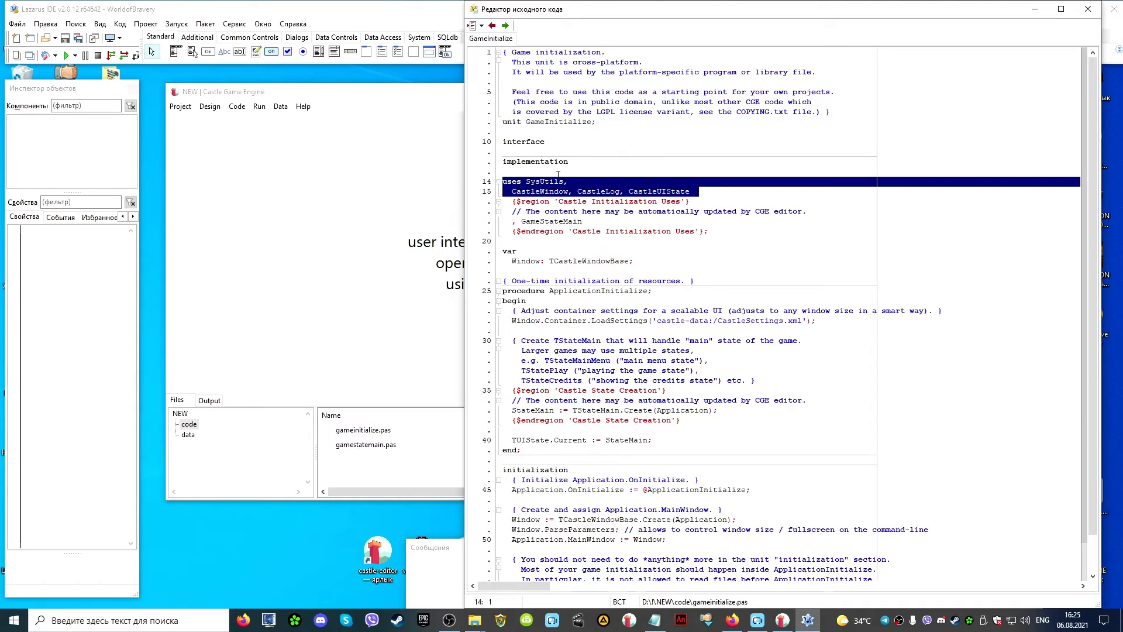
drag(599, 125, 499, 127)
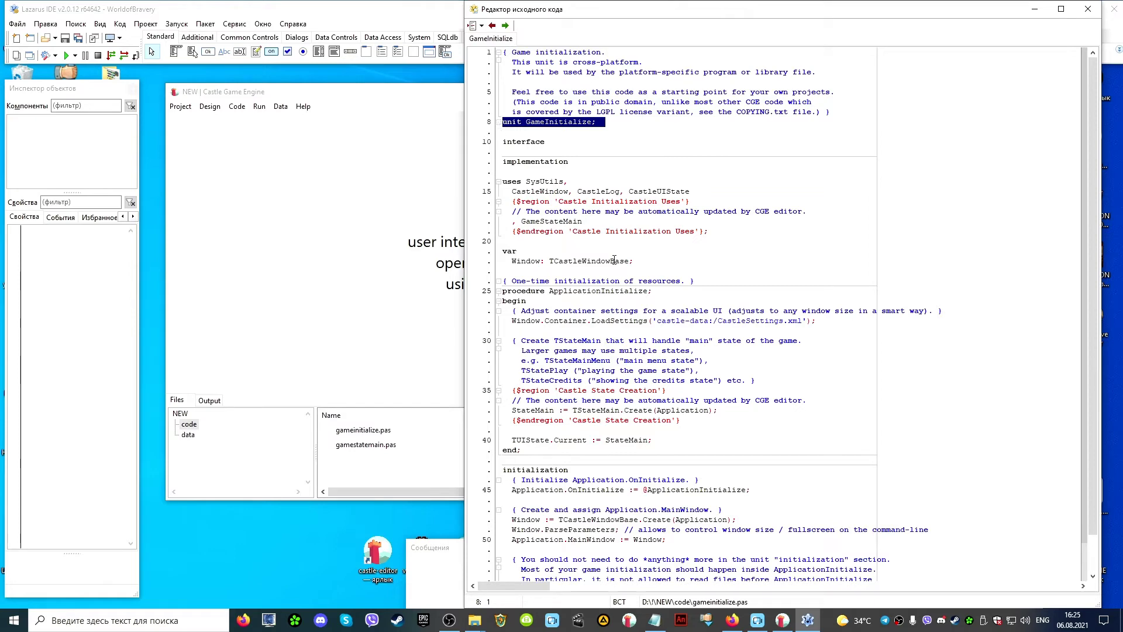
drag(647, 262, 513, 262)
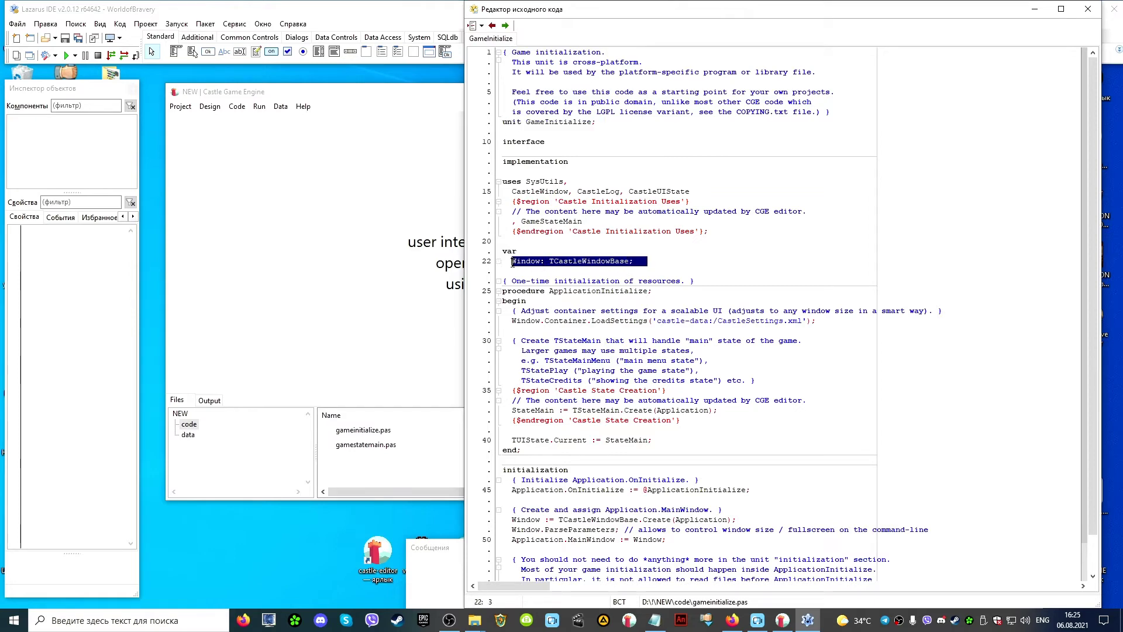
scroll(637, 370, down, 1)
click(774, 400)
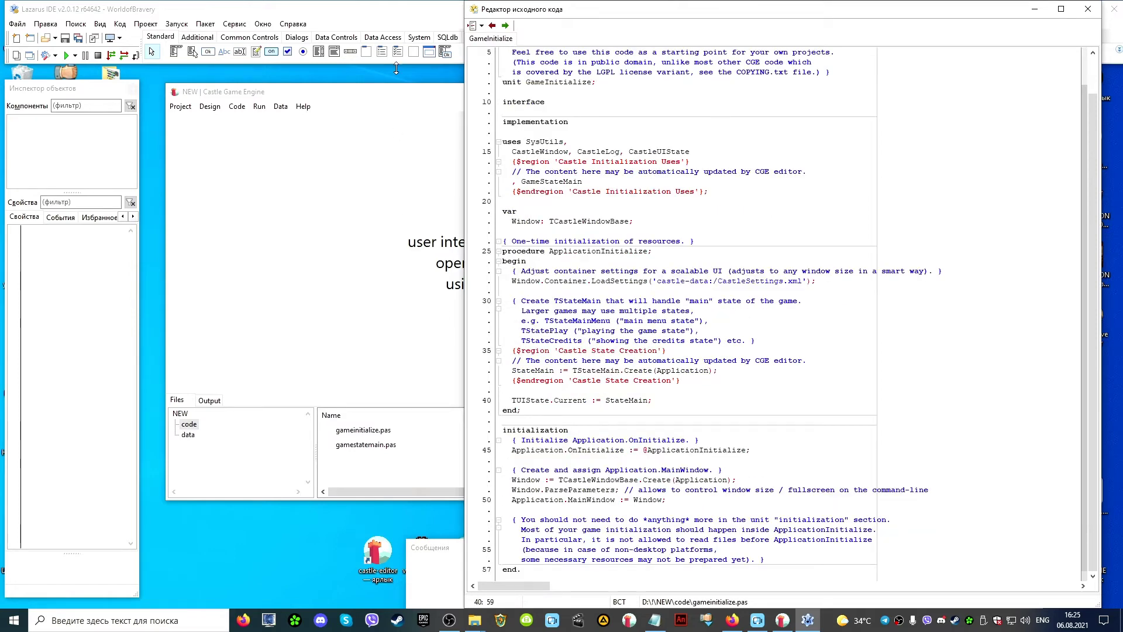
click(443, 16)
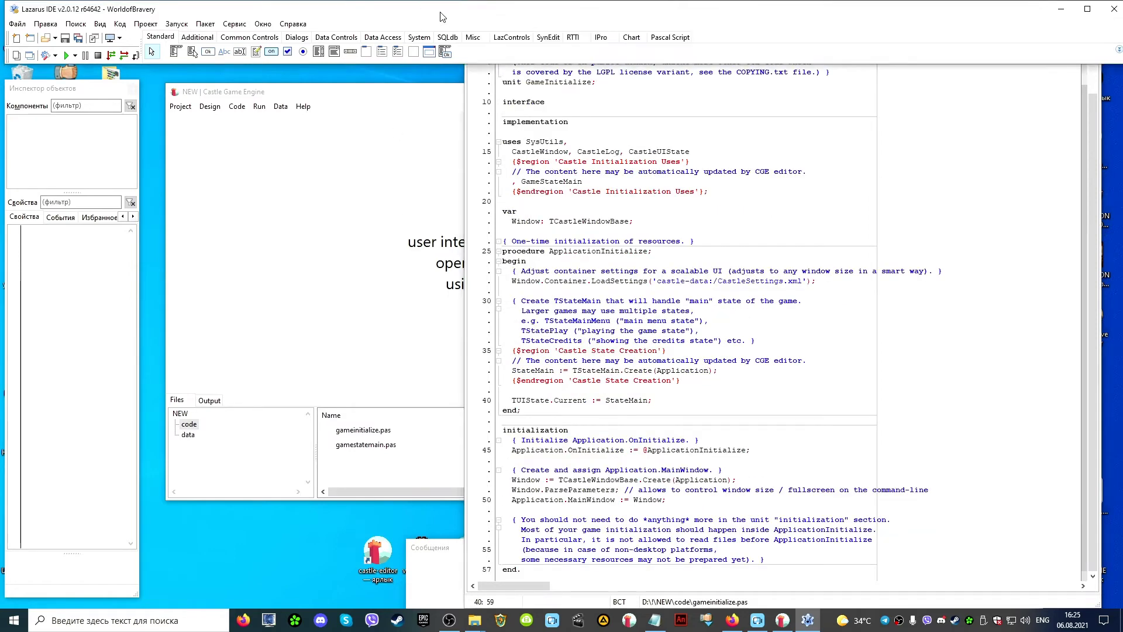
click(1114, 8)
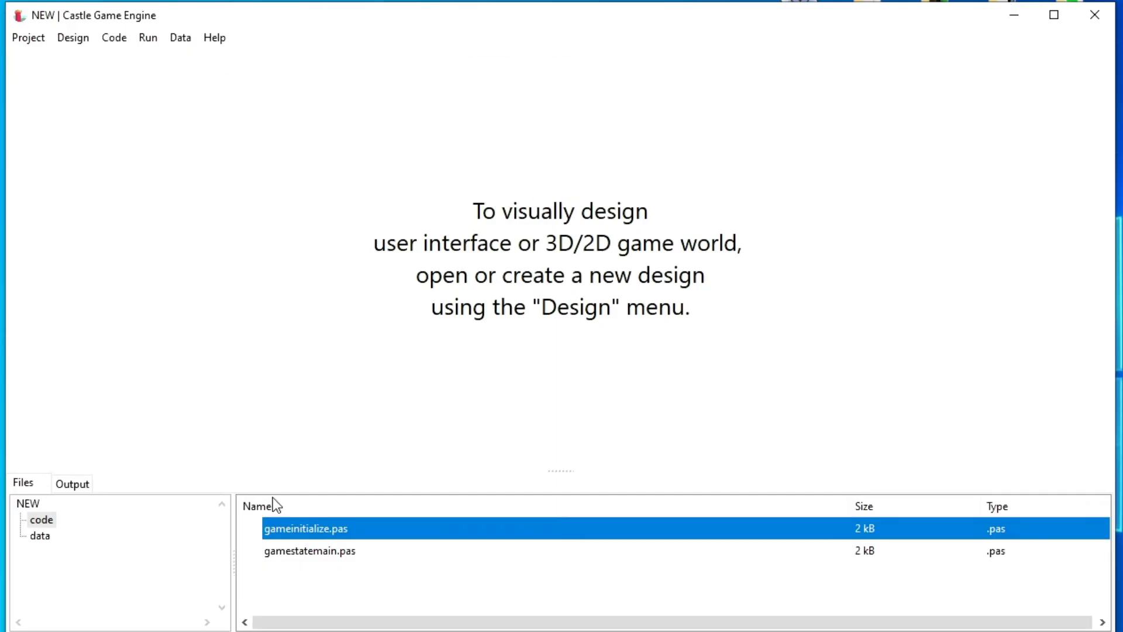
Step: Open the gamestatemain.castle-user-interface design from the data folder and select its LabelFps component
click(301, 552)
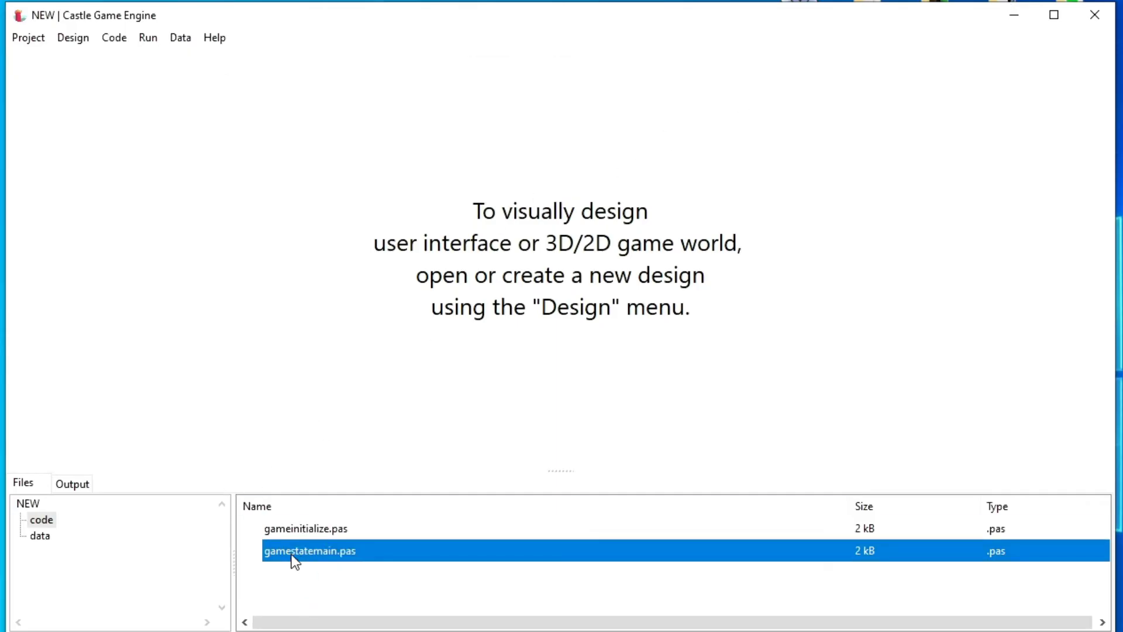
click(40, 535)
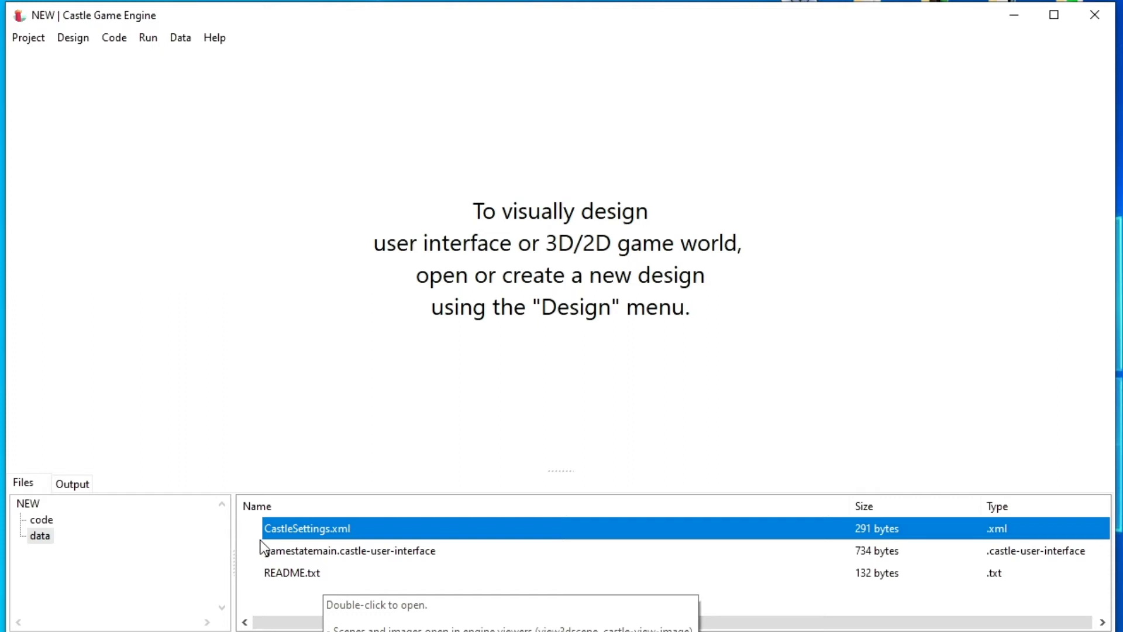
double_click(286, 551)
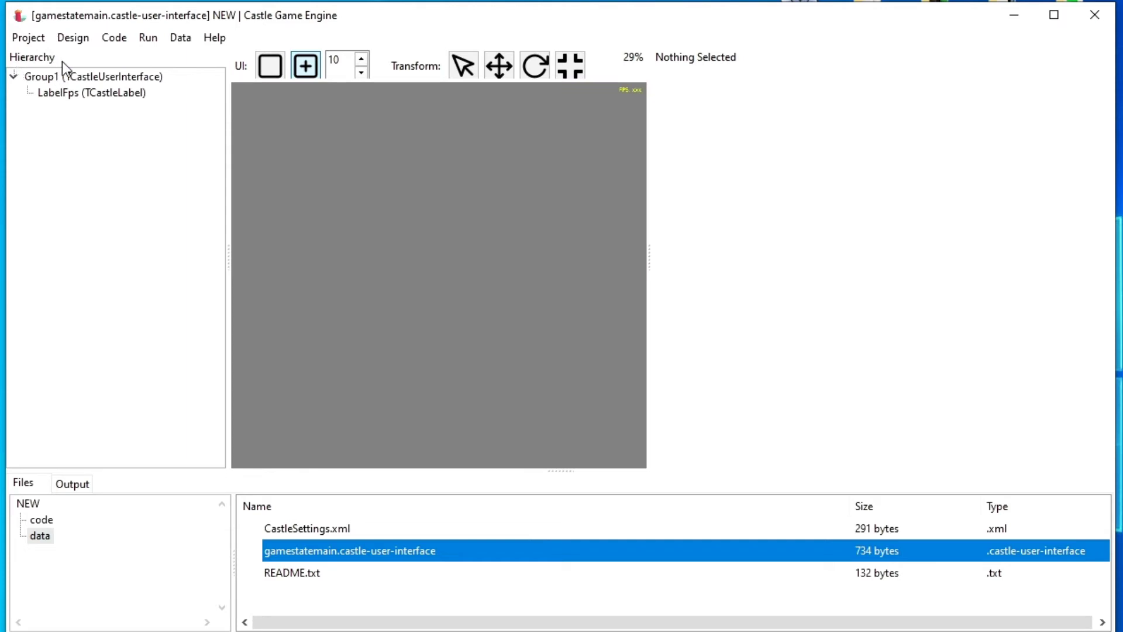
click(80, 78)
click(69, 94)
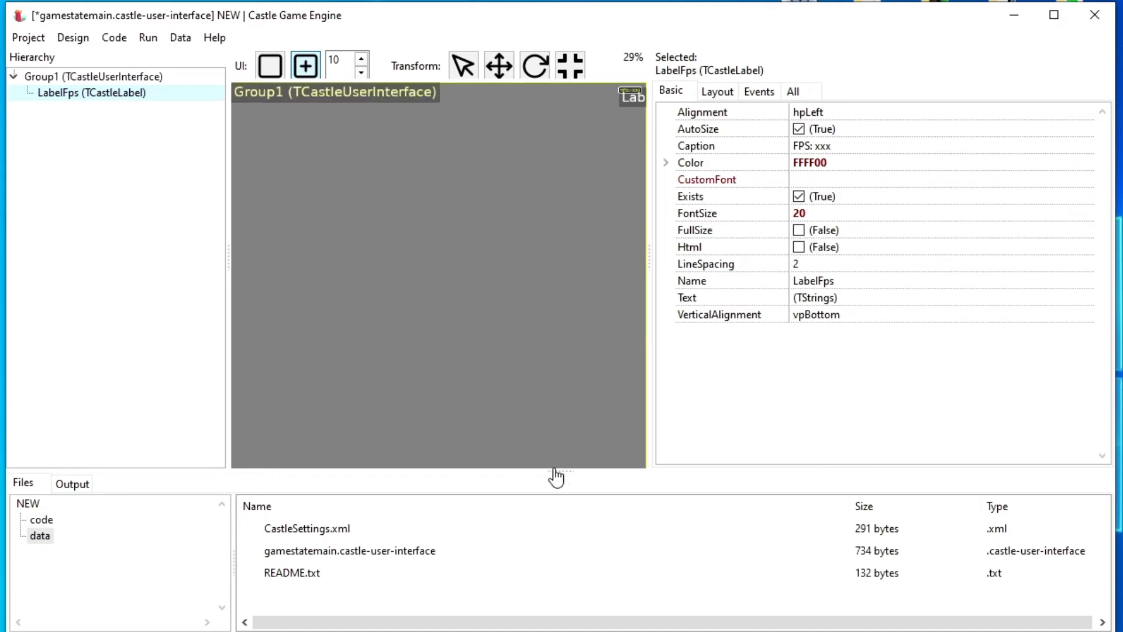
Step: Enlarge the design view by shrinking the file browser's height and the property inspector's width, keeping the property values readable
drag(562, 471, 551, 532)
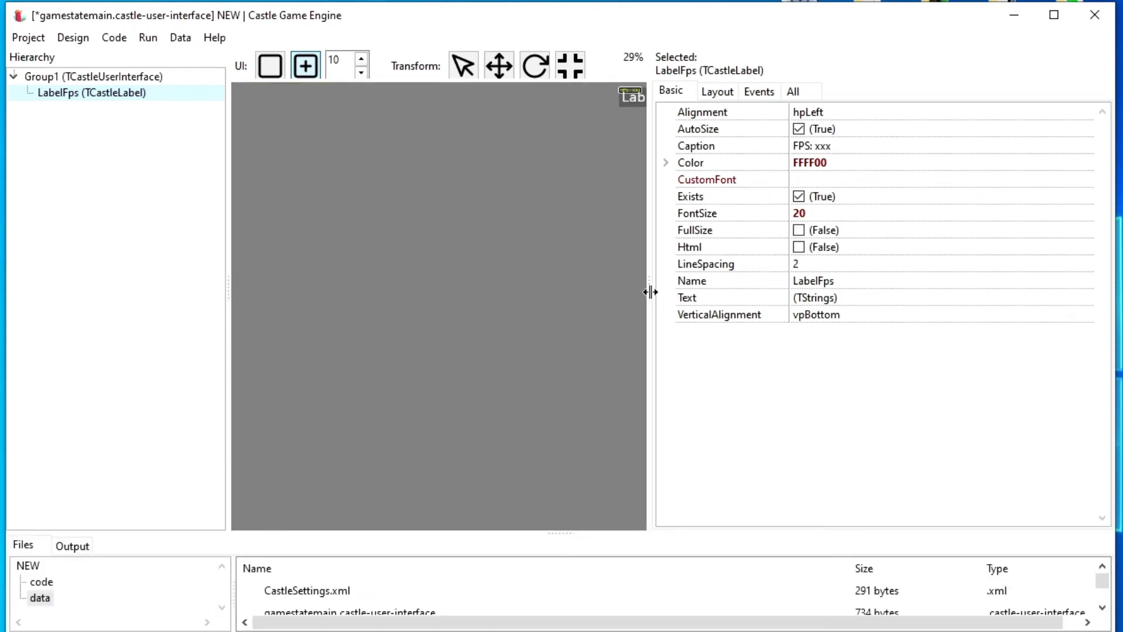
drag(647, 296, 959, 328)
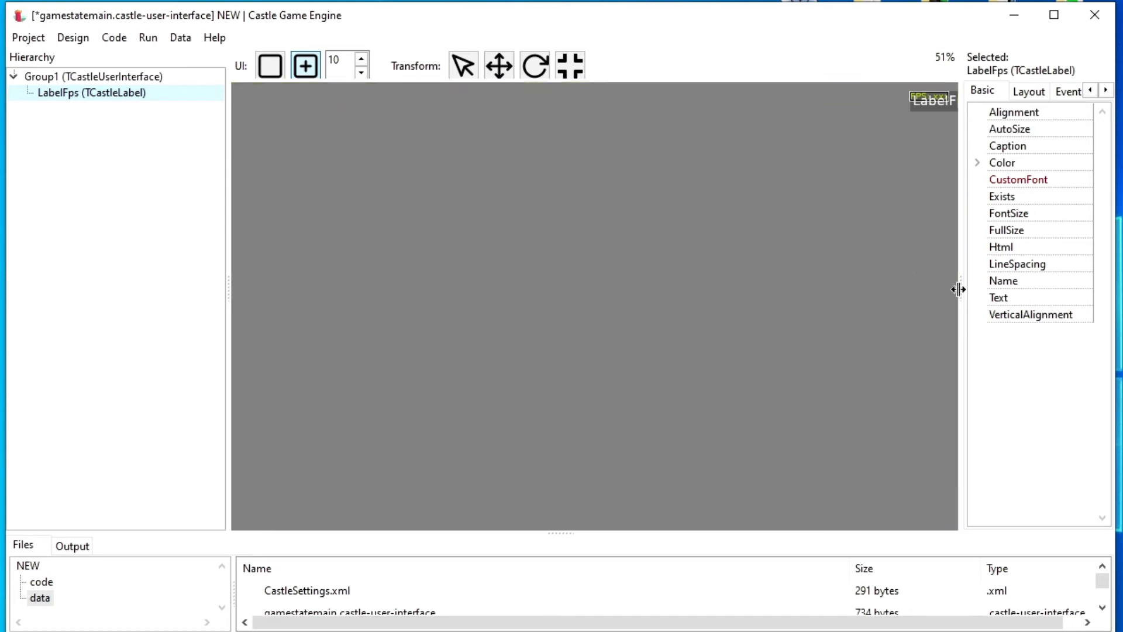
drag(960, 289, 891, 291)
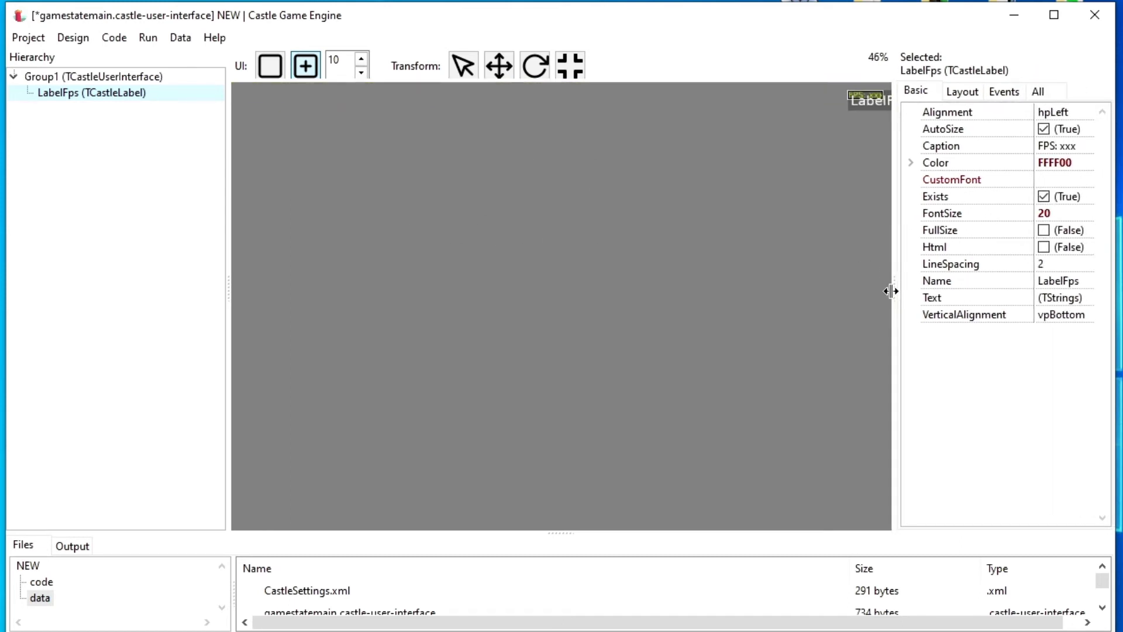
Step: Move the LabelFps label around the design, leave it slightly inward from the upper-right corner, and select Group1
click(40, 80)
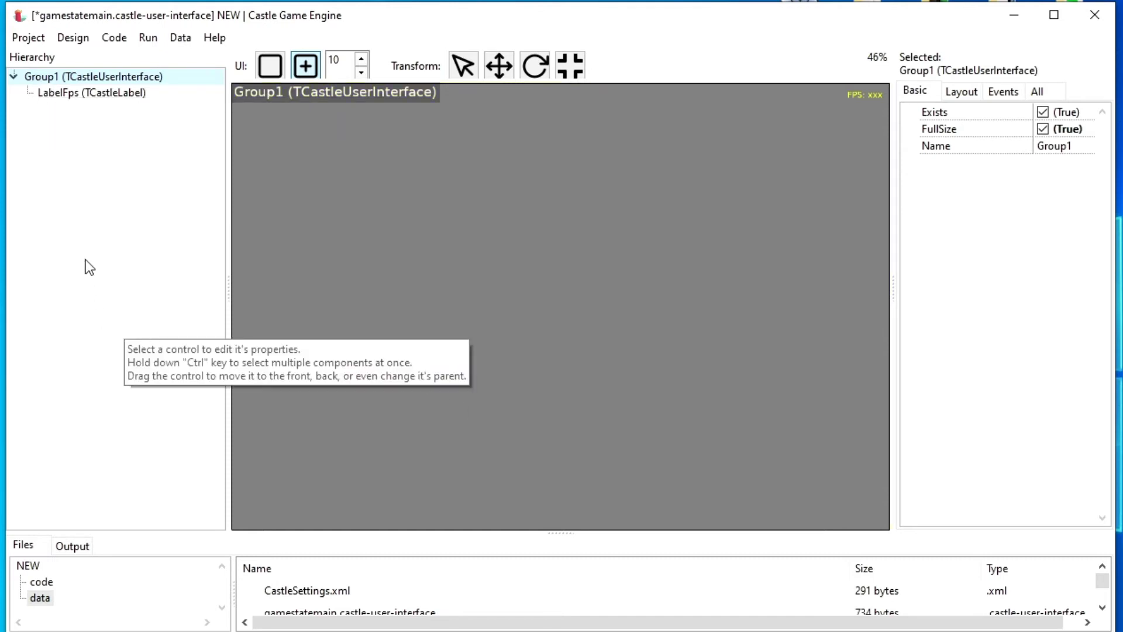
click(46, 94)
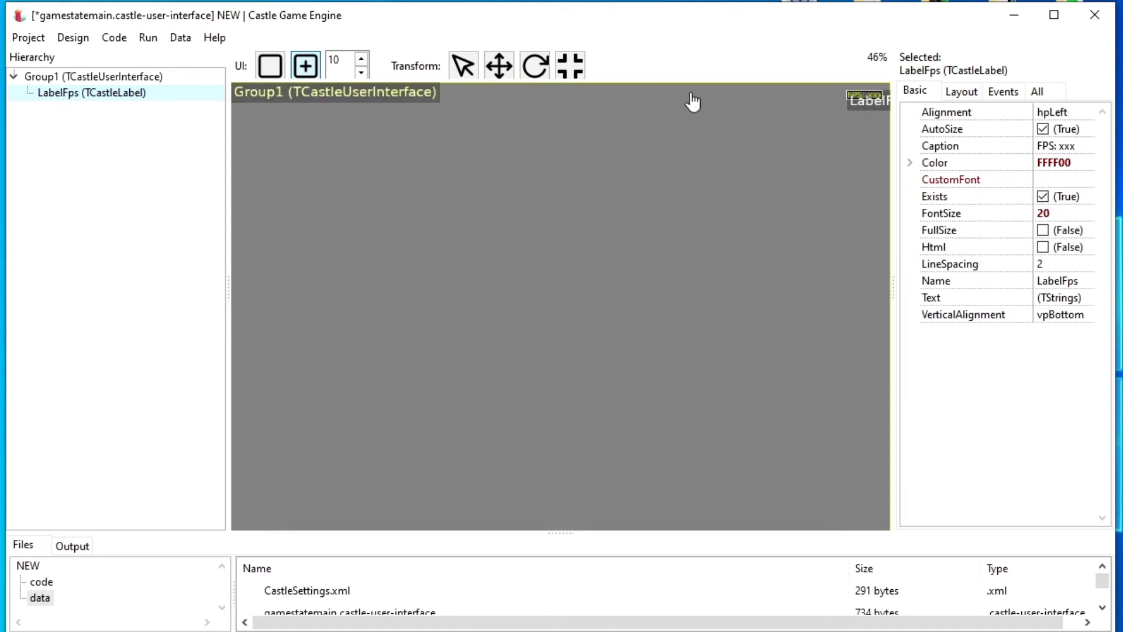
drag(856, 100, 526, 524)
drag(837, 531, 829, 92)
click(94, 76)
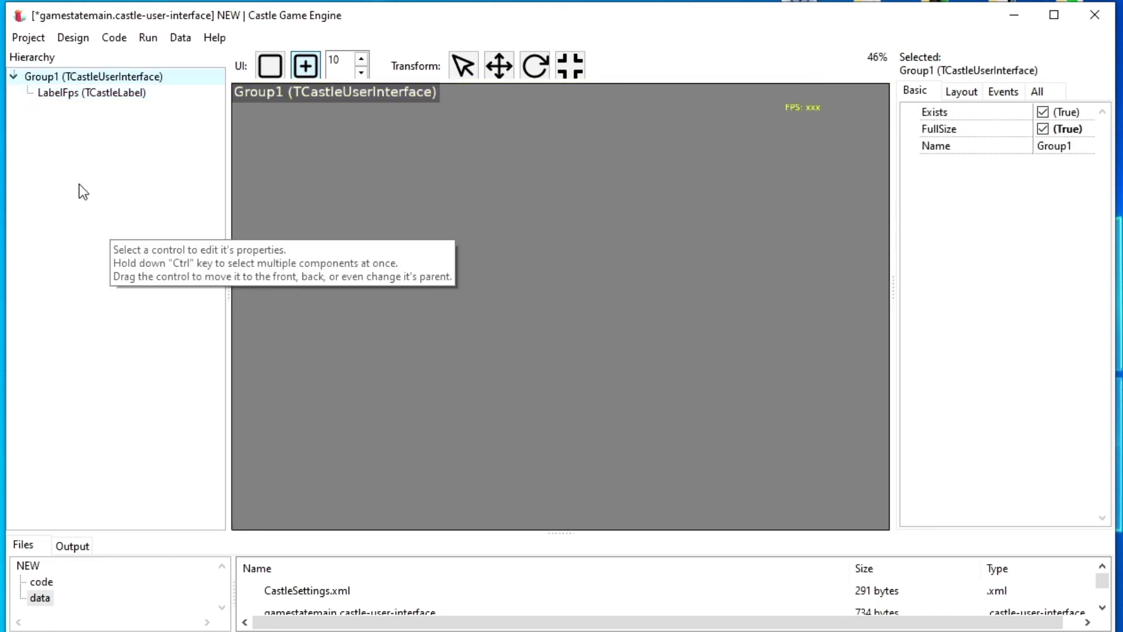
Step: Examine the component types offered as a custom root for a new user interface design
click(71, 39)
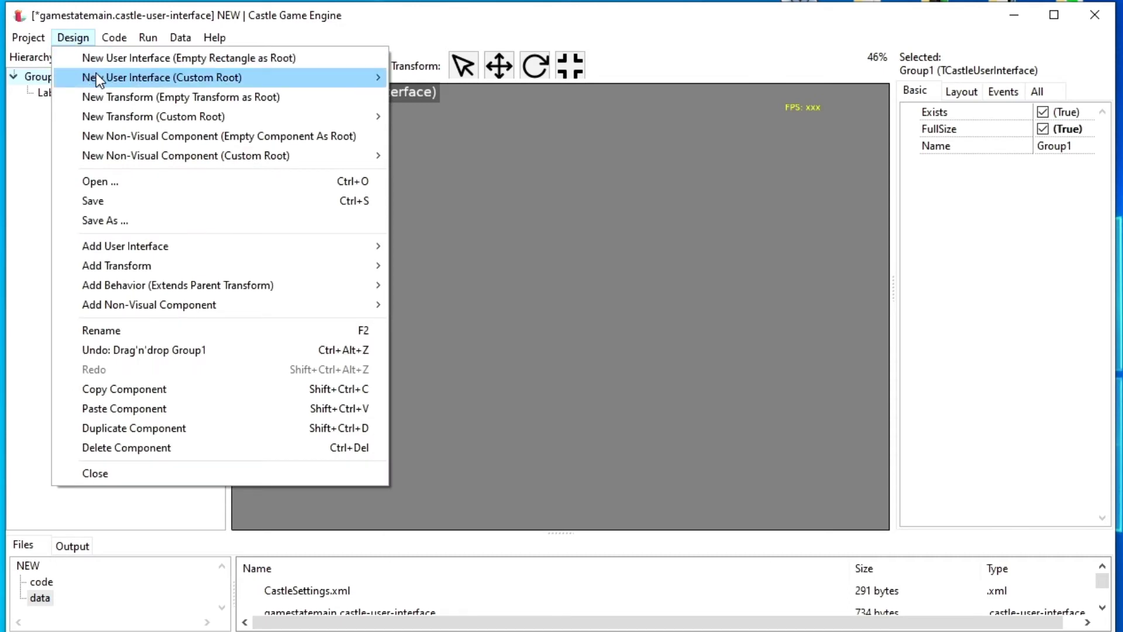
mouse_move(96, 81)
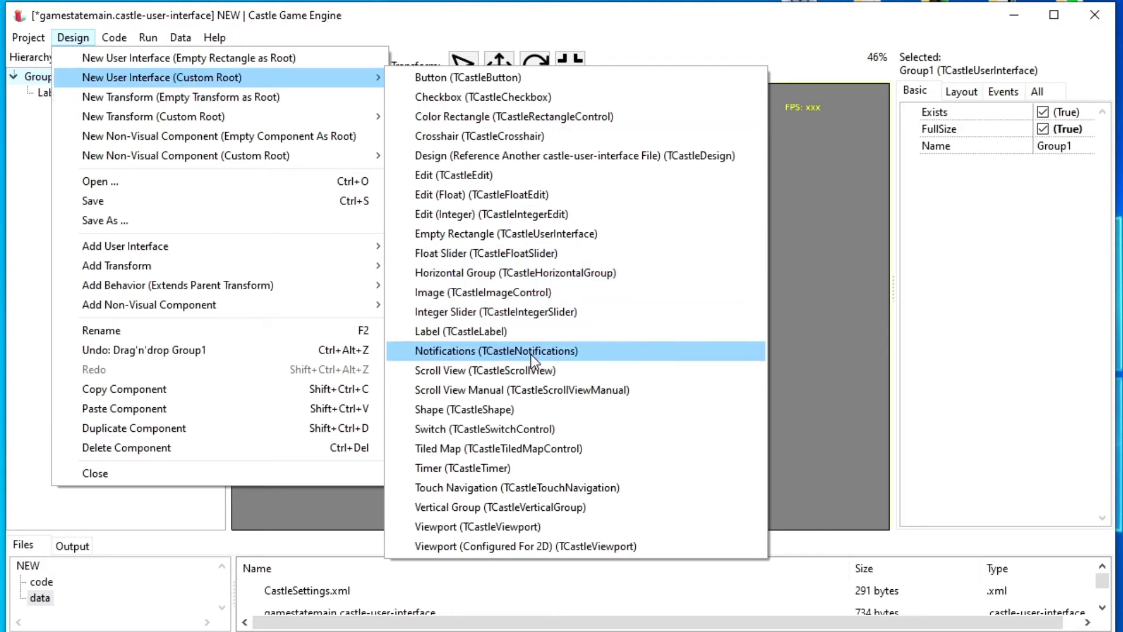
click(27, 430)
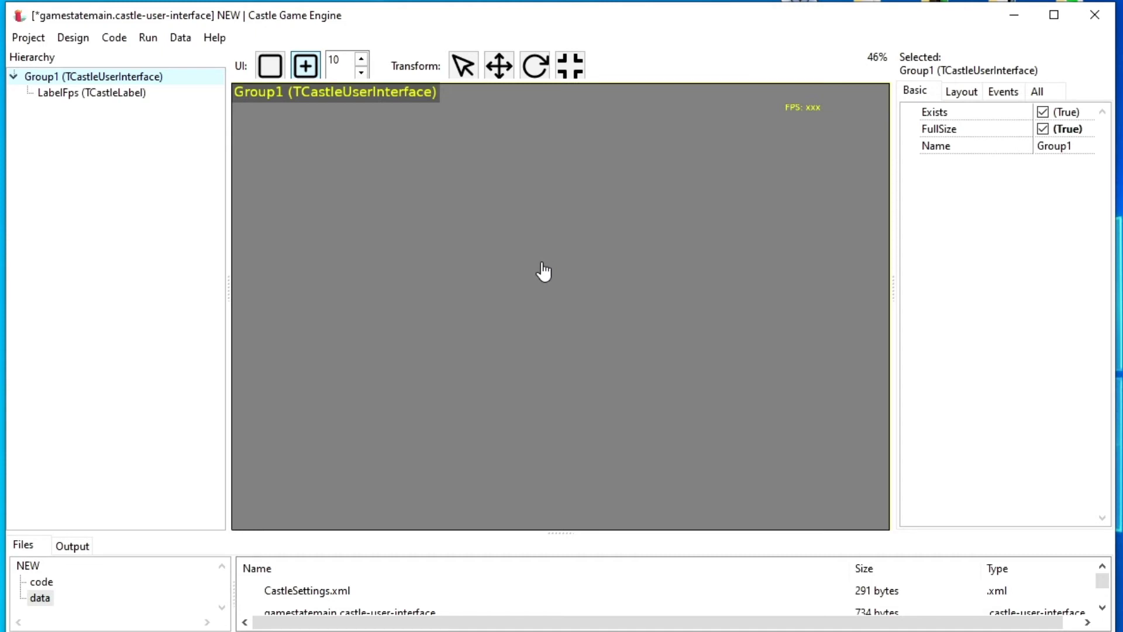
click(73, 37)
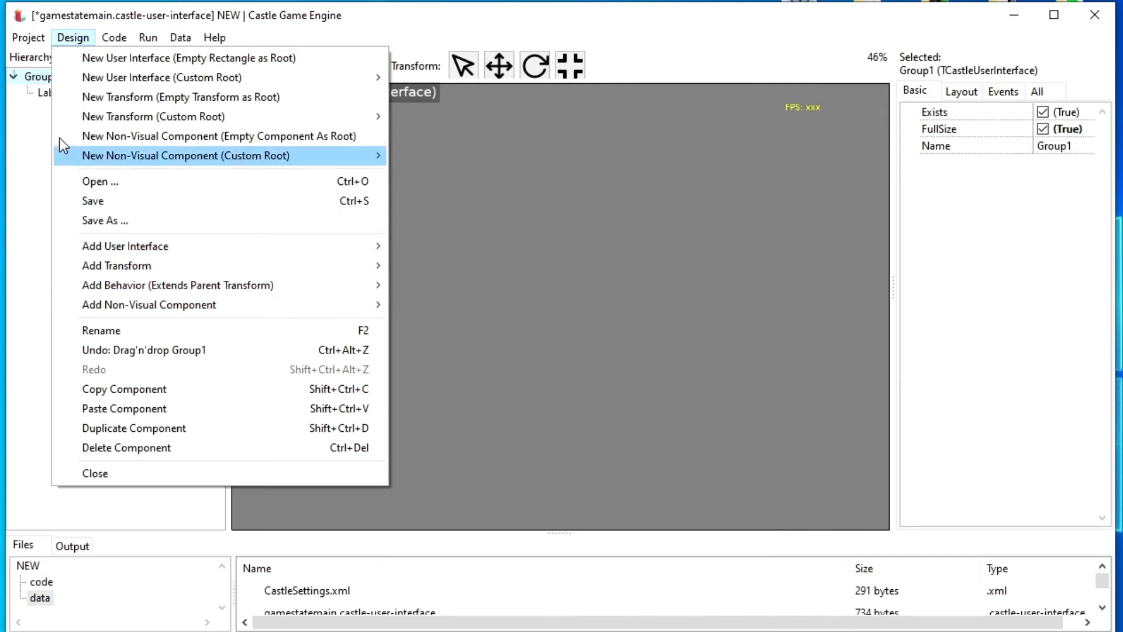
click(31, 125)
Step: Examine the user interface, transform, behavior and non-visual component types that can be added to the design
click(73, 37)
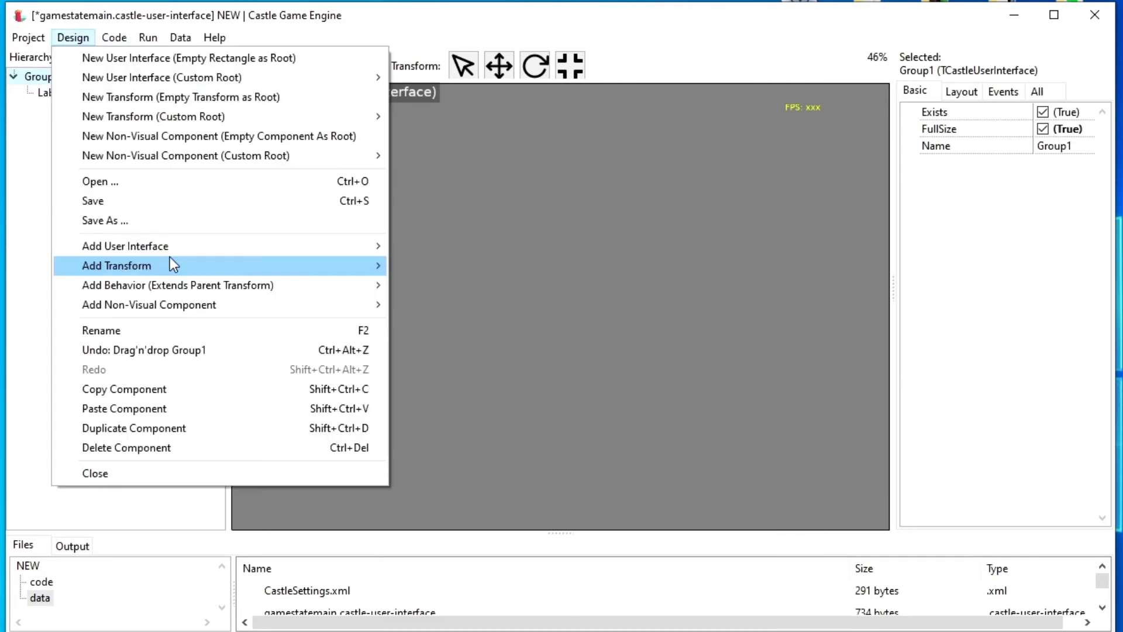
mouse_move(118, 247)
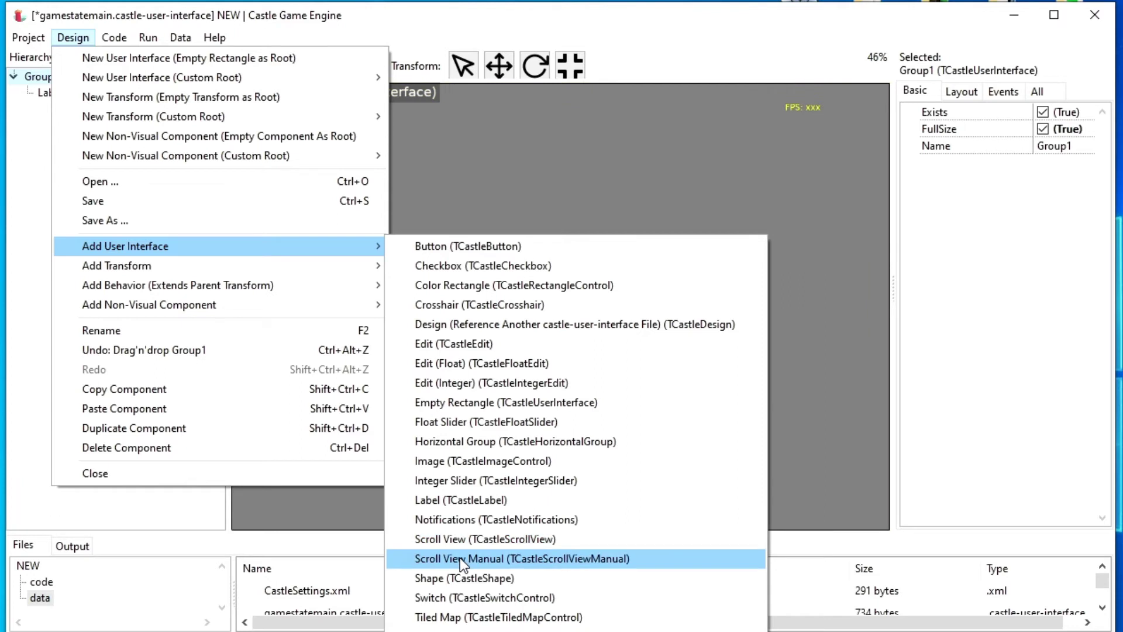
mouse_move(89, 307)
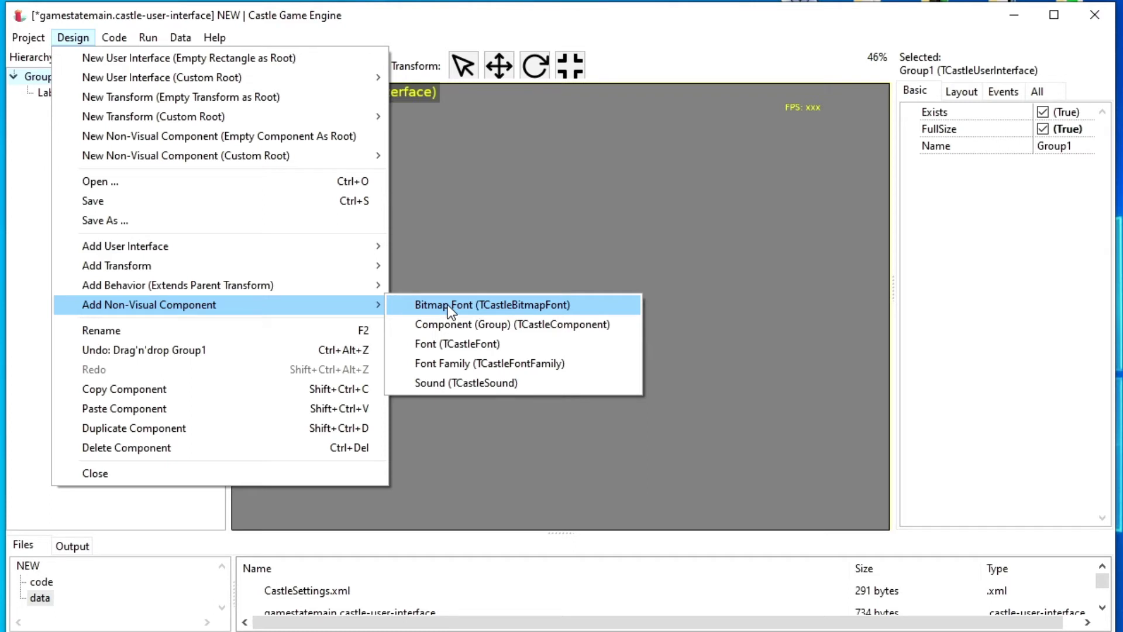
mouse_move(252, 291)
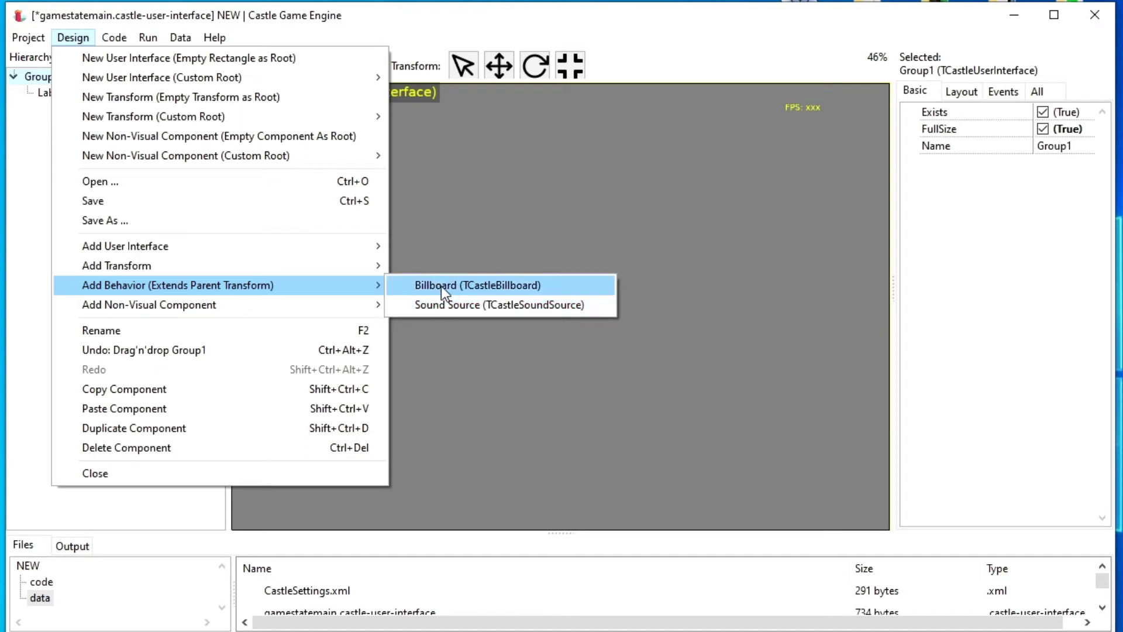
mouse_move(359, 266)
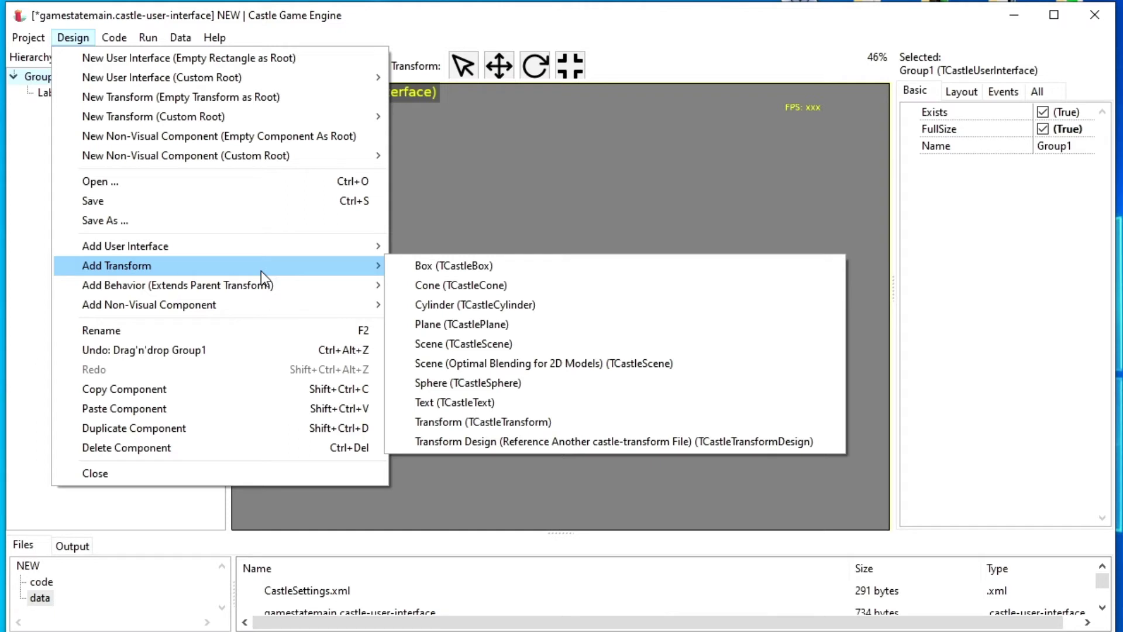
click(31, 117)
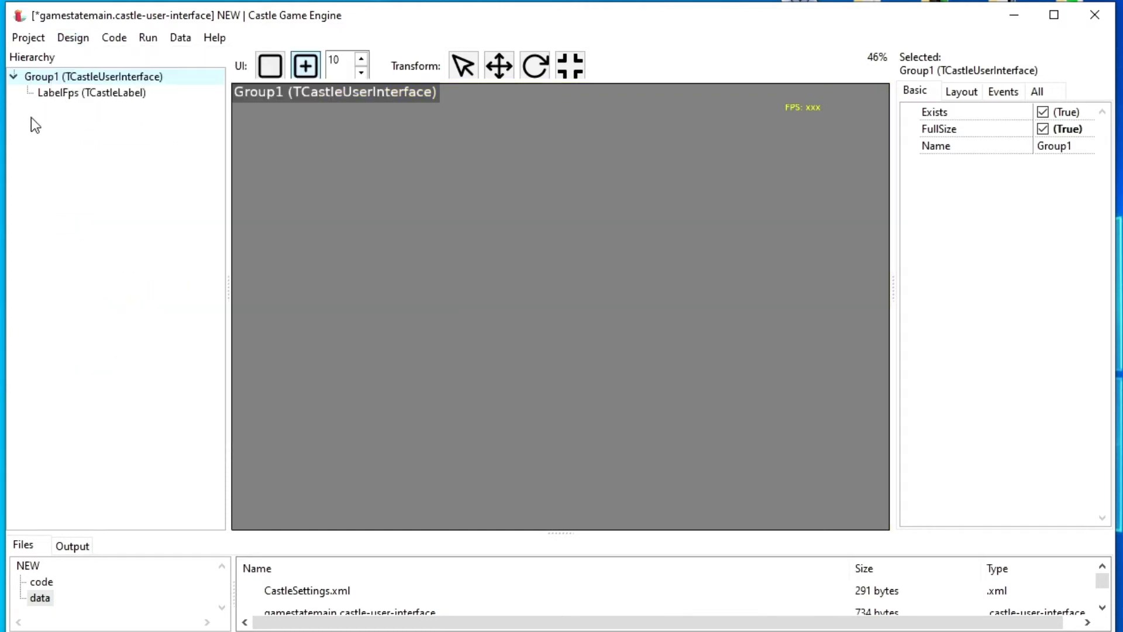
Step: Select LabelFps in the hierarchy and examine the actions and child component types offered for it
click(62, 93)
right_click(64, 93)
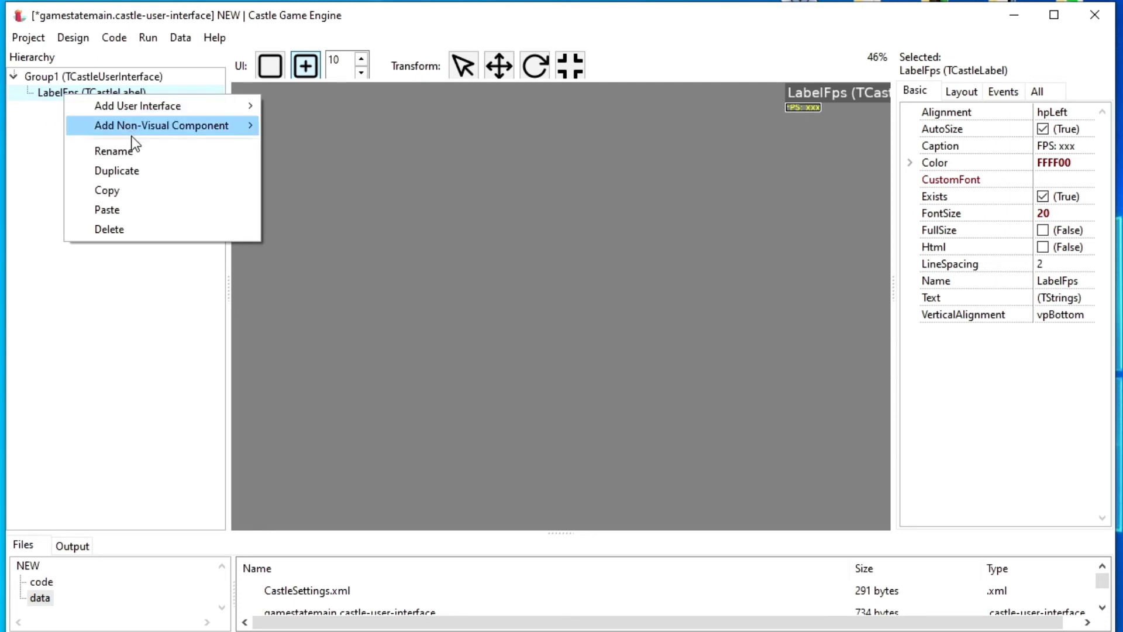
click(61, 110)
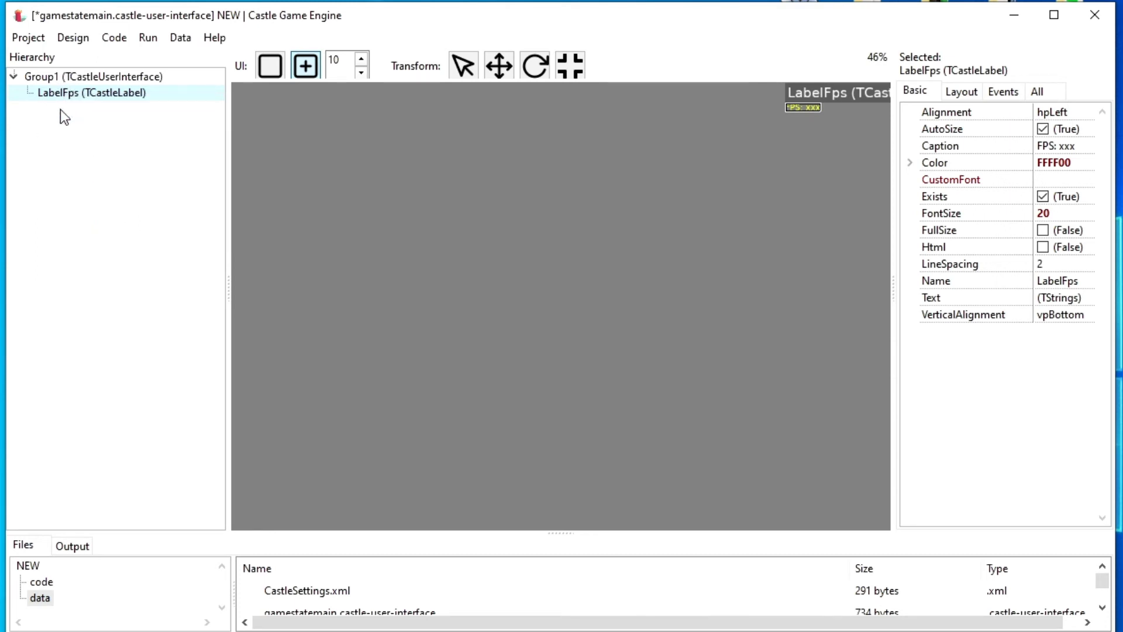
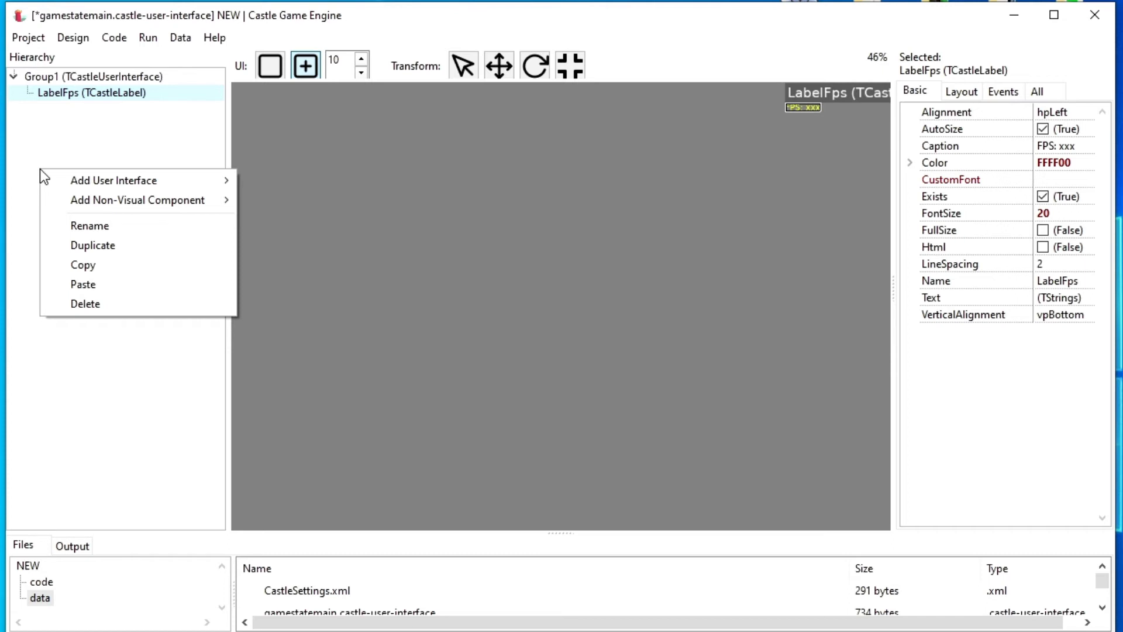
mouse_move(162, 207)
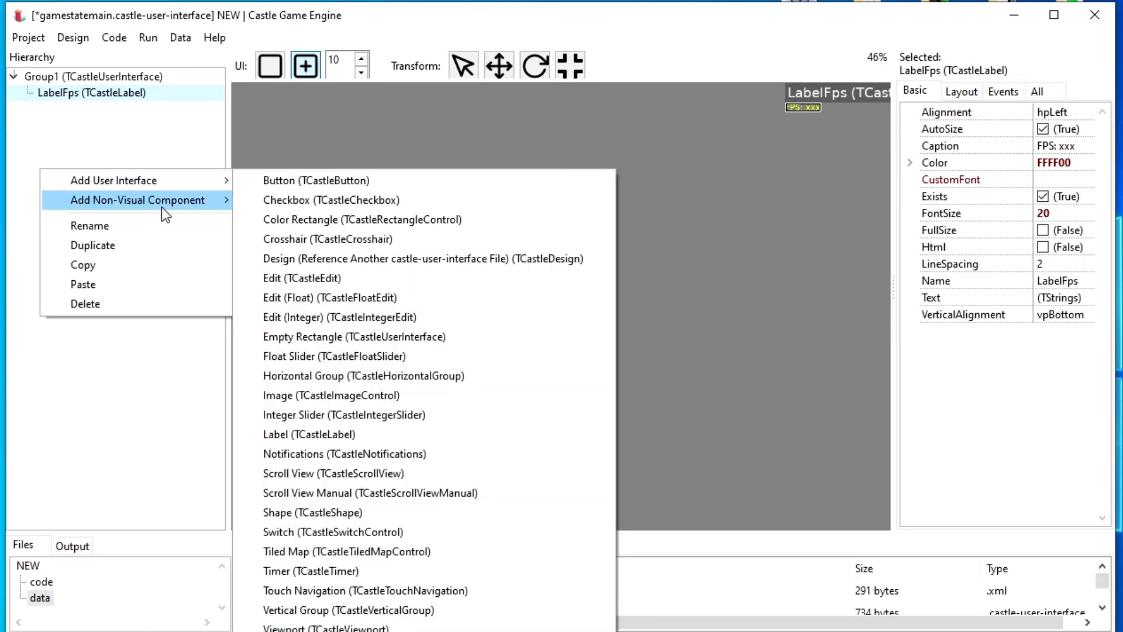
mouse_move(230, 184)
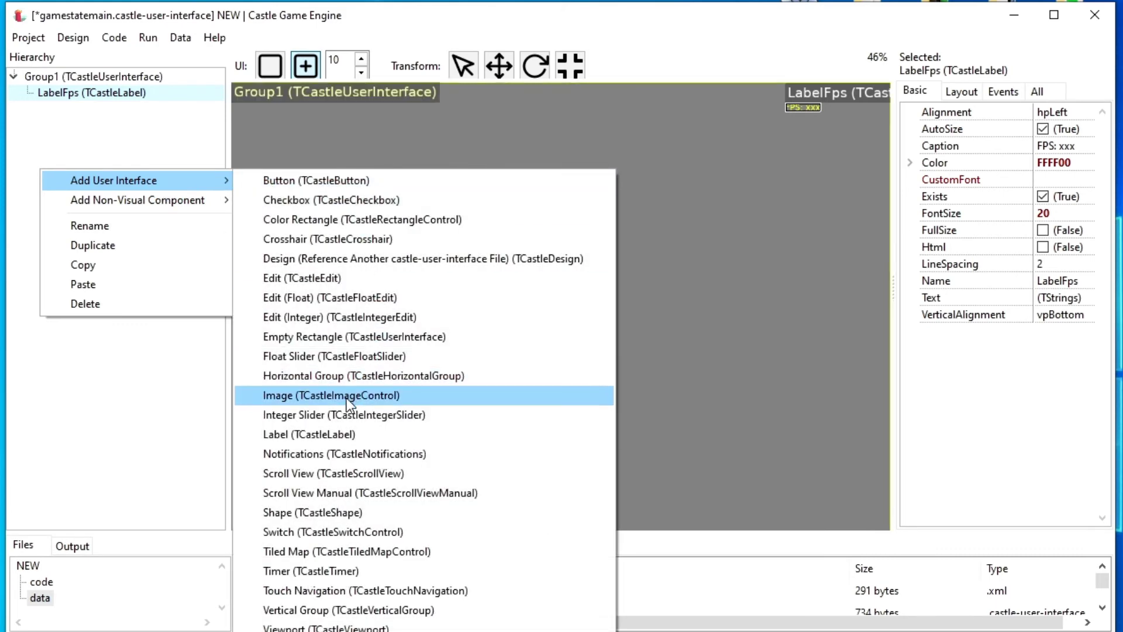
click(122, 160)
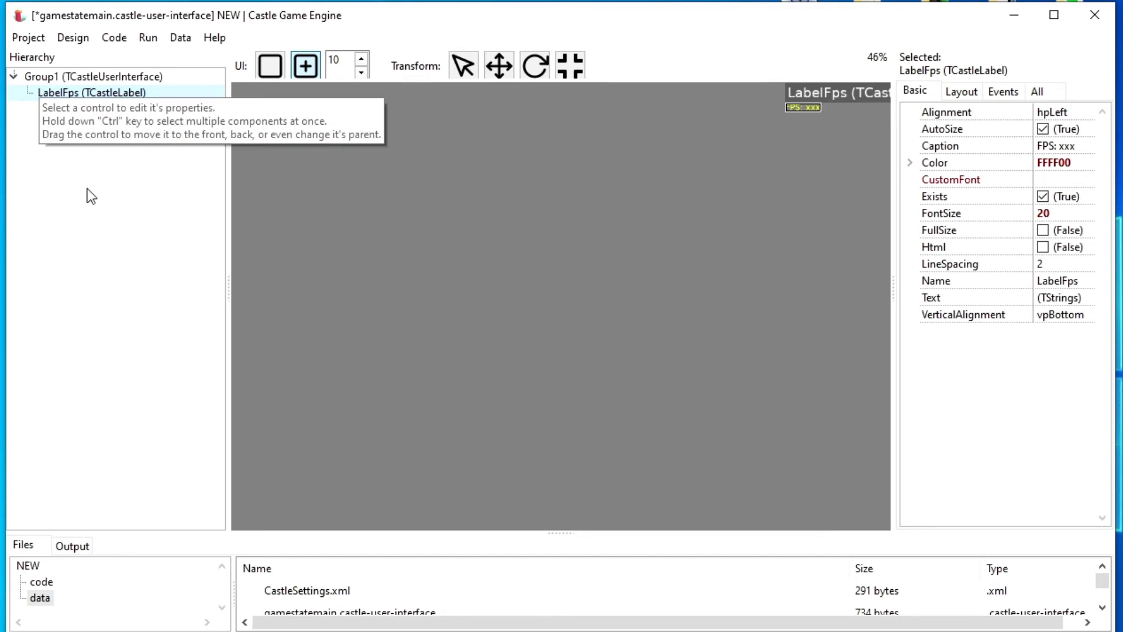
Step: Add a Vertical Group (TCastleVerticalGroup) under Group1, keeping its default name
click(41, 77)
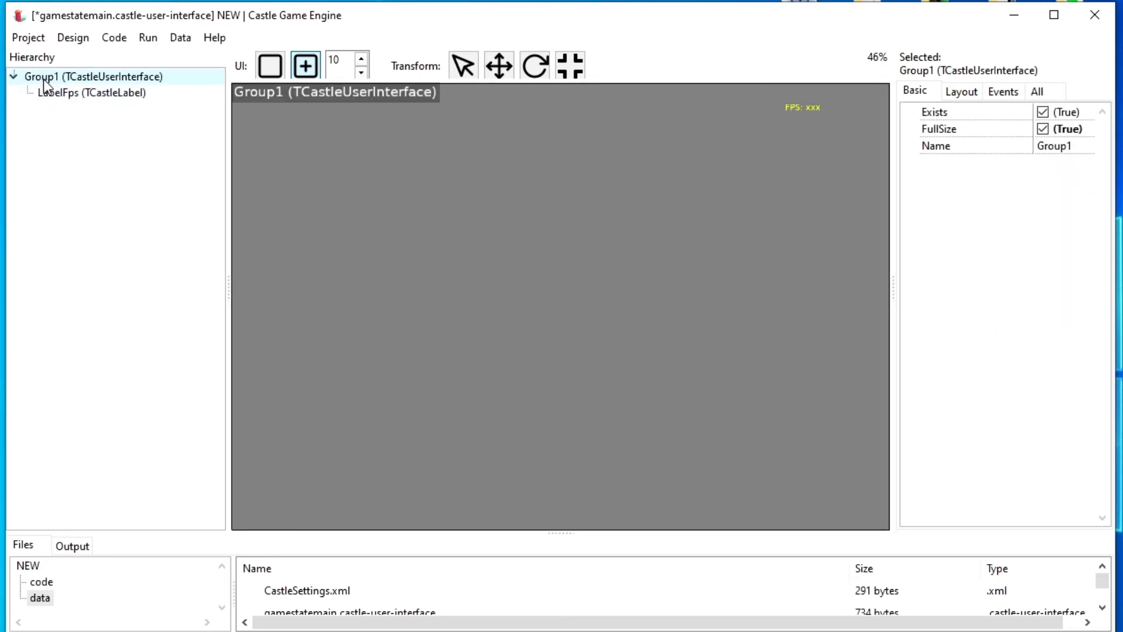
right_click(45, 86)
mouse_move(97, 91)
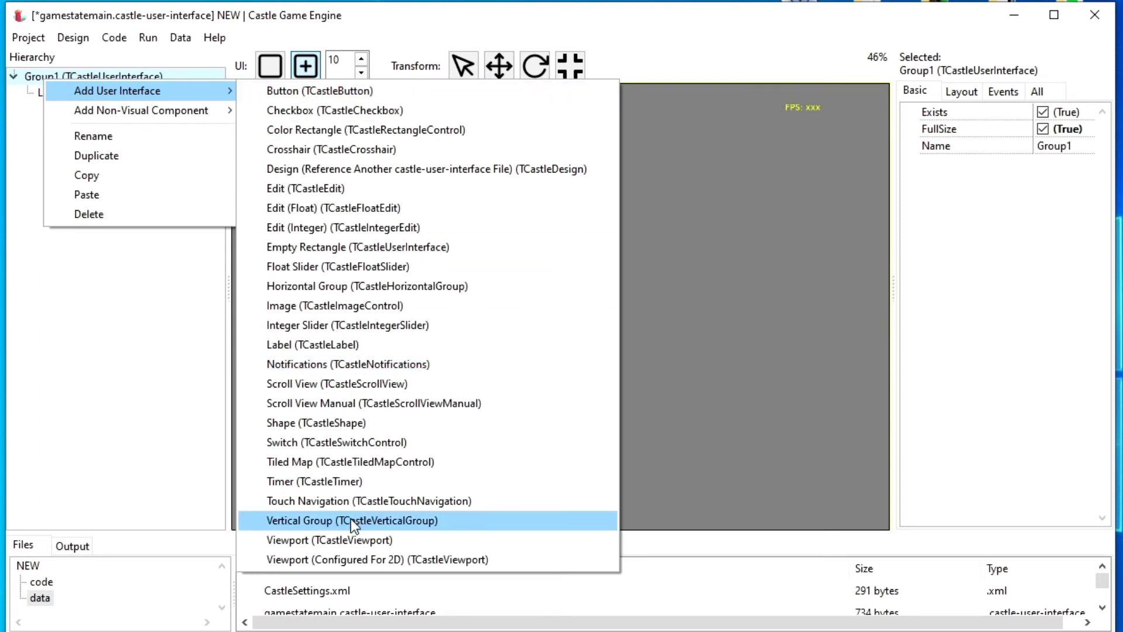
click(304, 520)
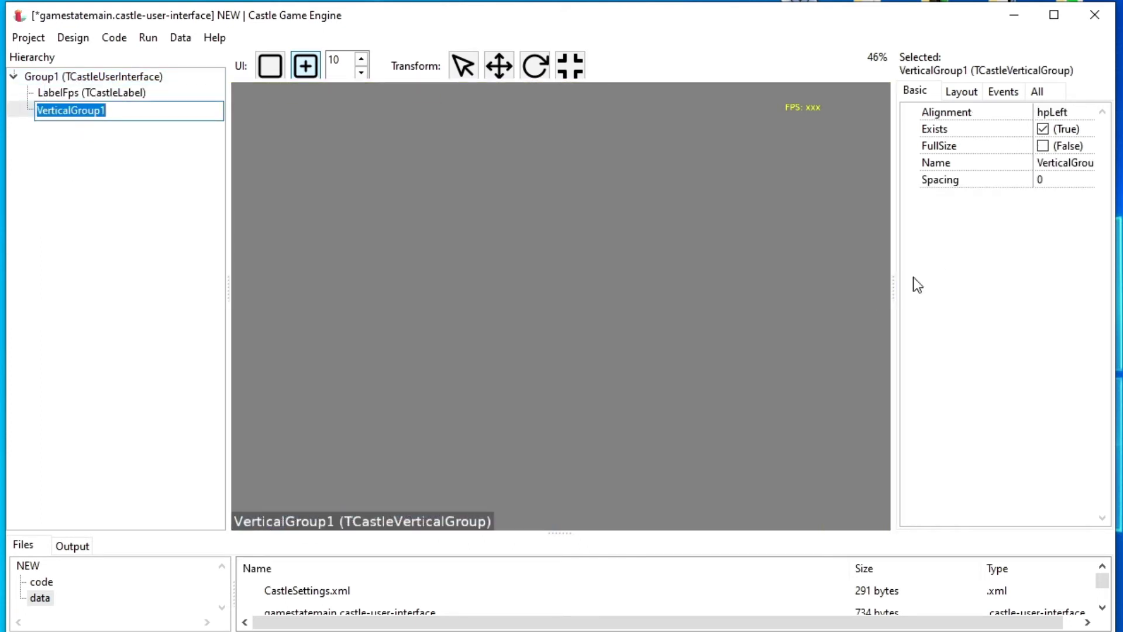
click(138, 205)
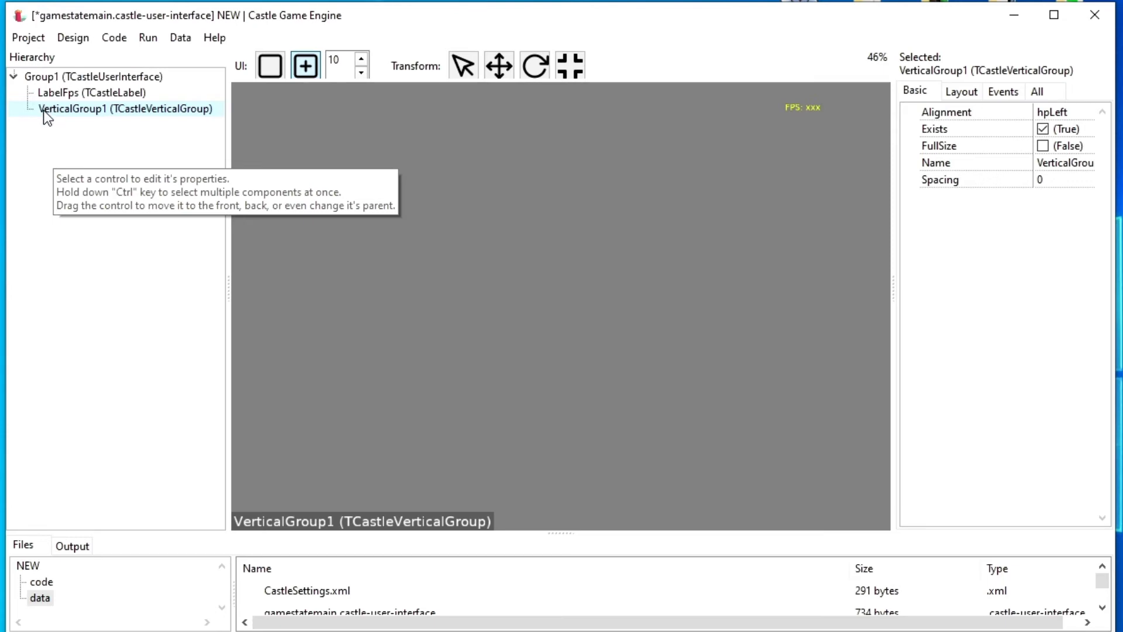
Step: Add a Button (TCastleButton) under Group1 and move it near the middle of the design
click(47, 82)
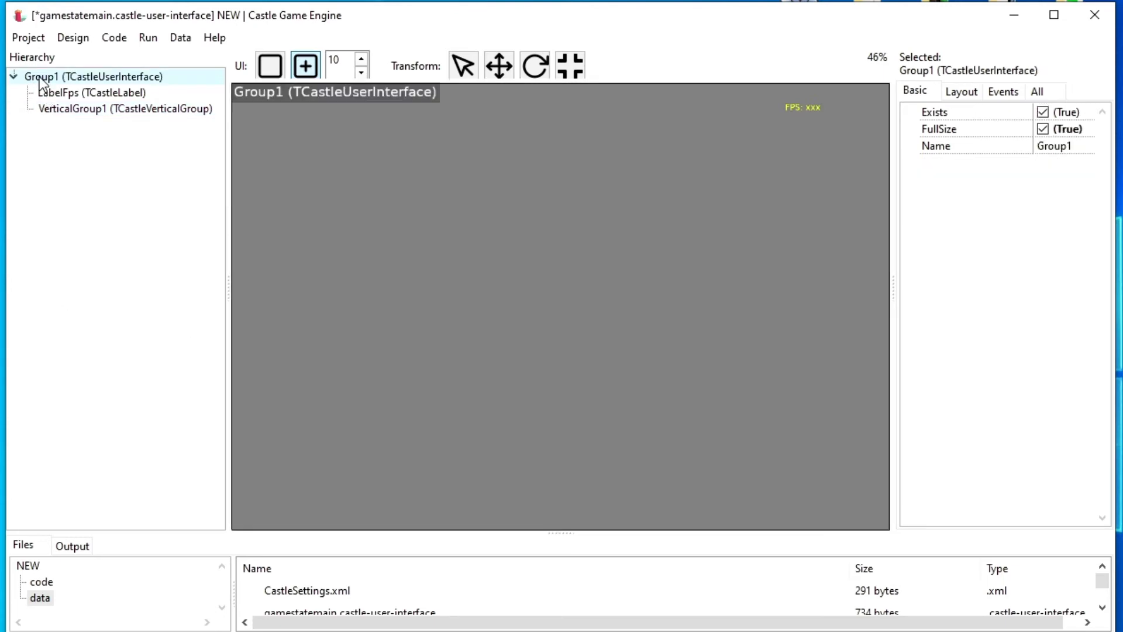
right_click(39, 77)
mouse_move(107, 90)
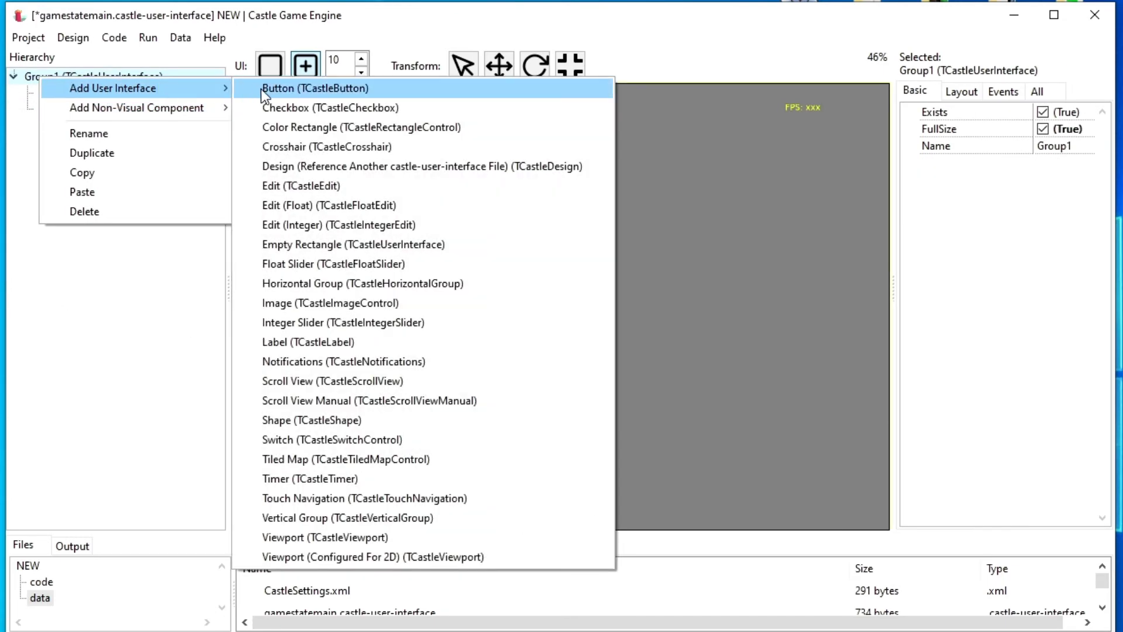
click(275, 88)
drag(247, 534, 476, 246)
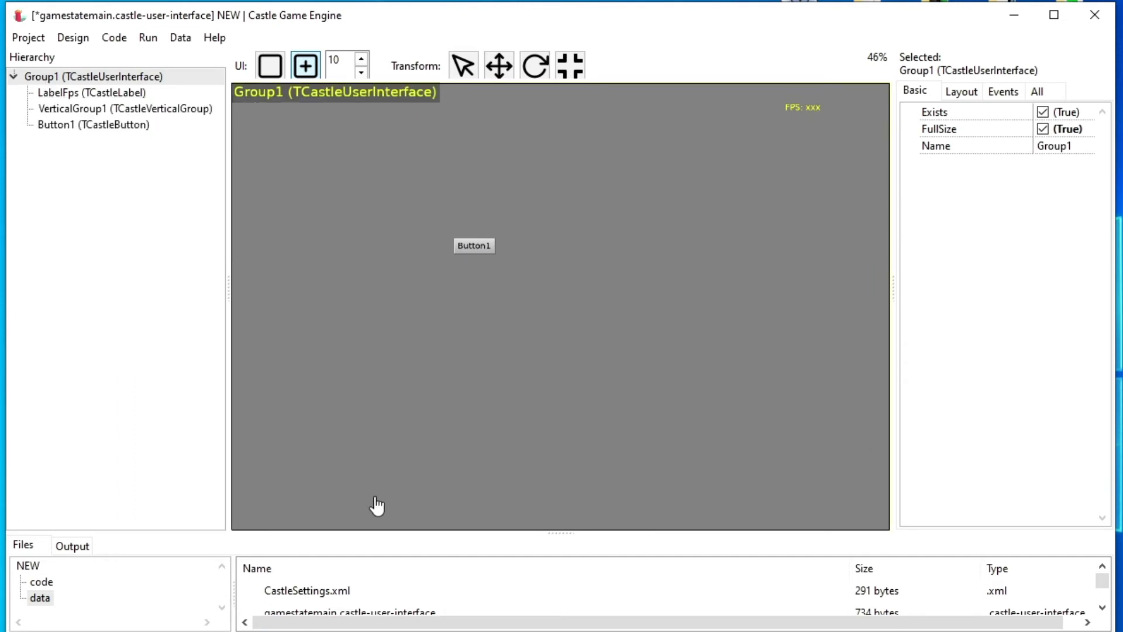
double_click(76, 77)
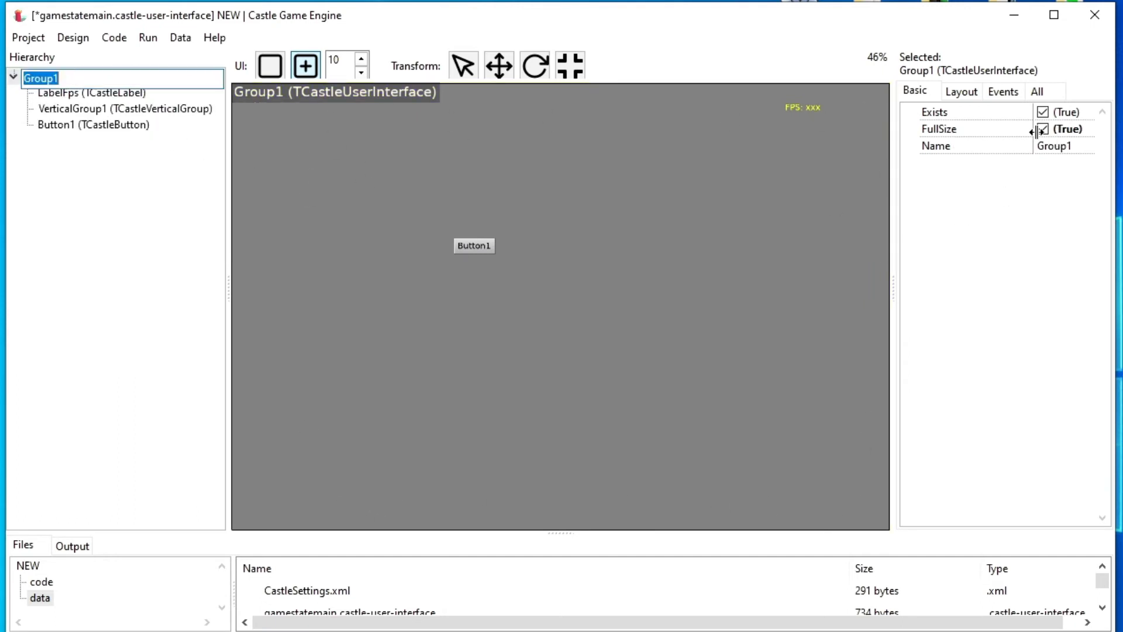
drag(468, 247, 500, 269)
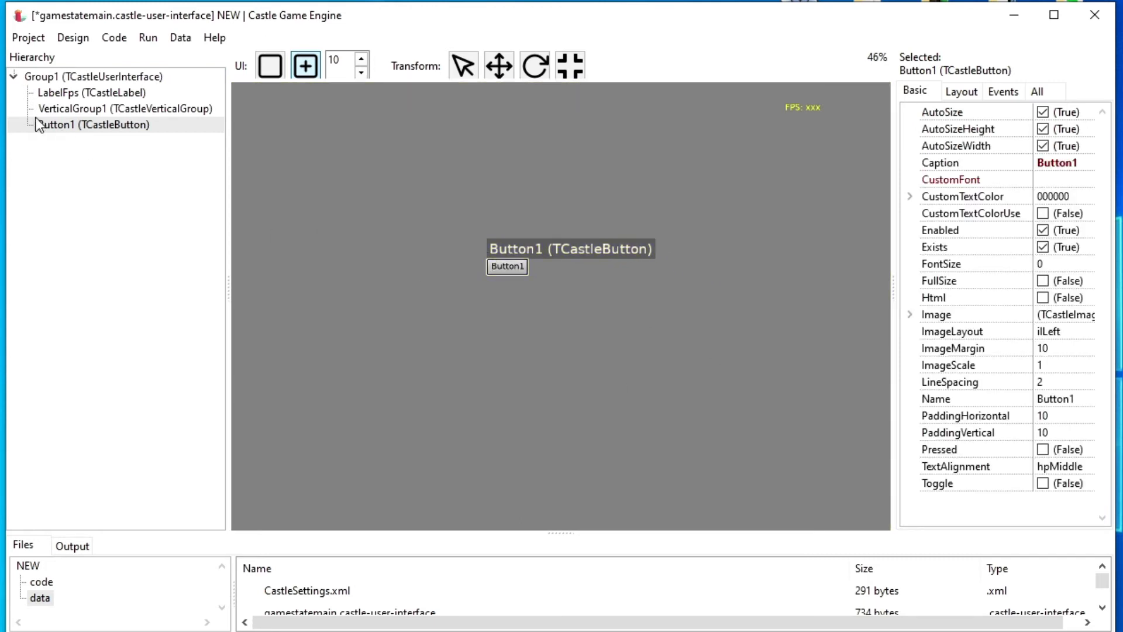
Step: Make Button1 a child of VerticalGroup1 in the hierarchy and select VerticalGroup1
click(57, 125)
click(66, 156)
drag(54, 125, 196, 110)
click(75, 110)
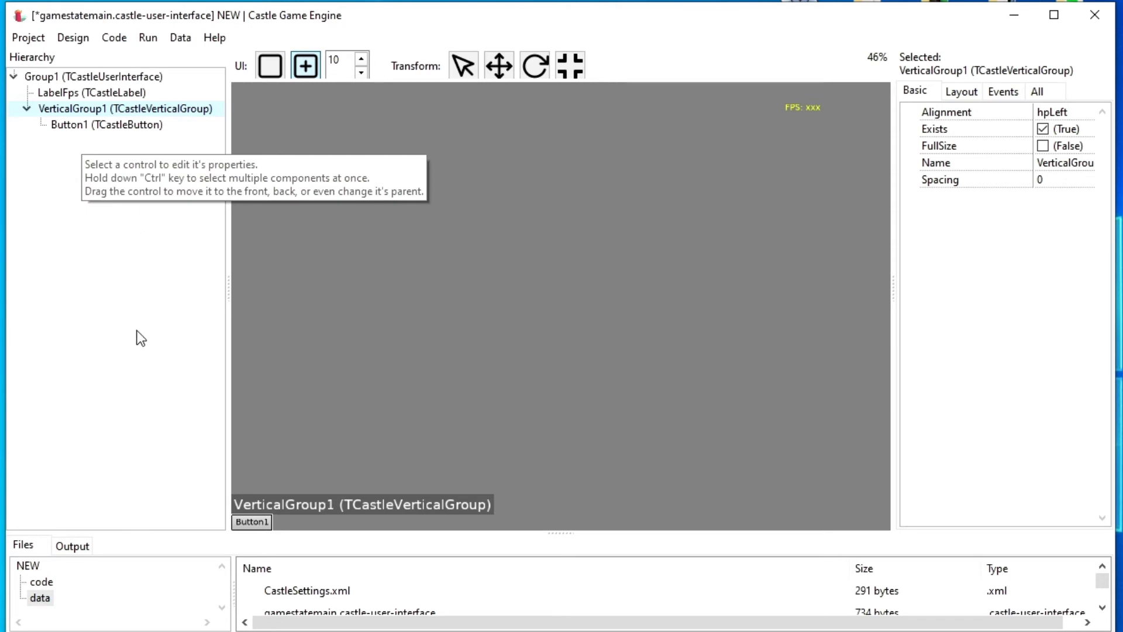
click(100, 125)
click(83, 110)
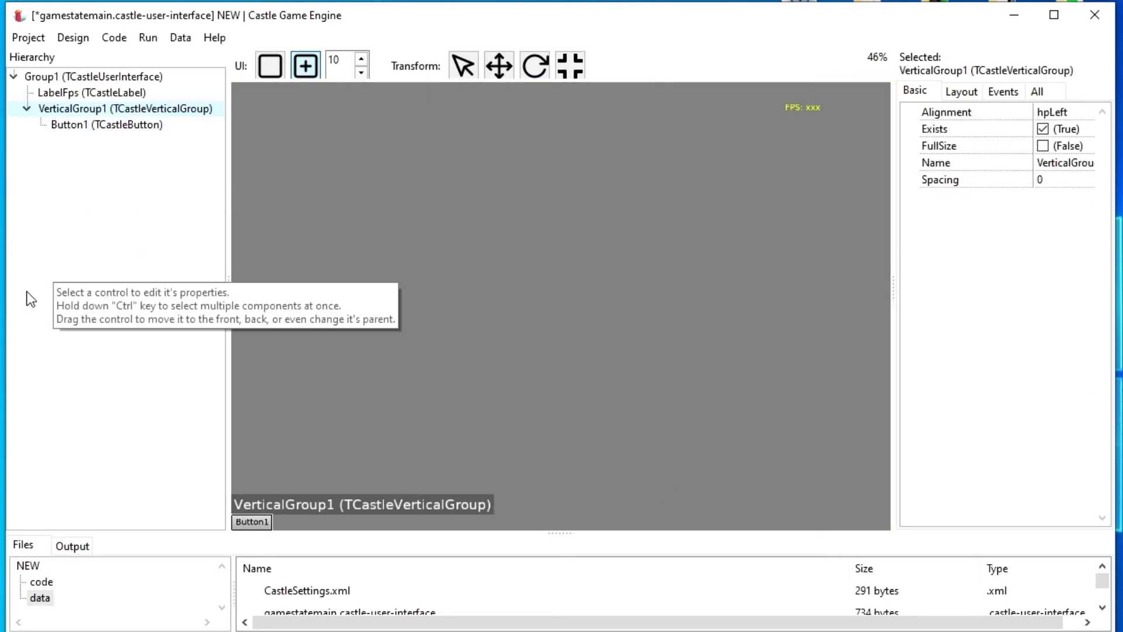
Step: Examine VerticalGroup1's complete property list, including the individual side values of its Border
click(960, 179)
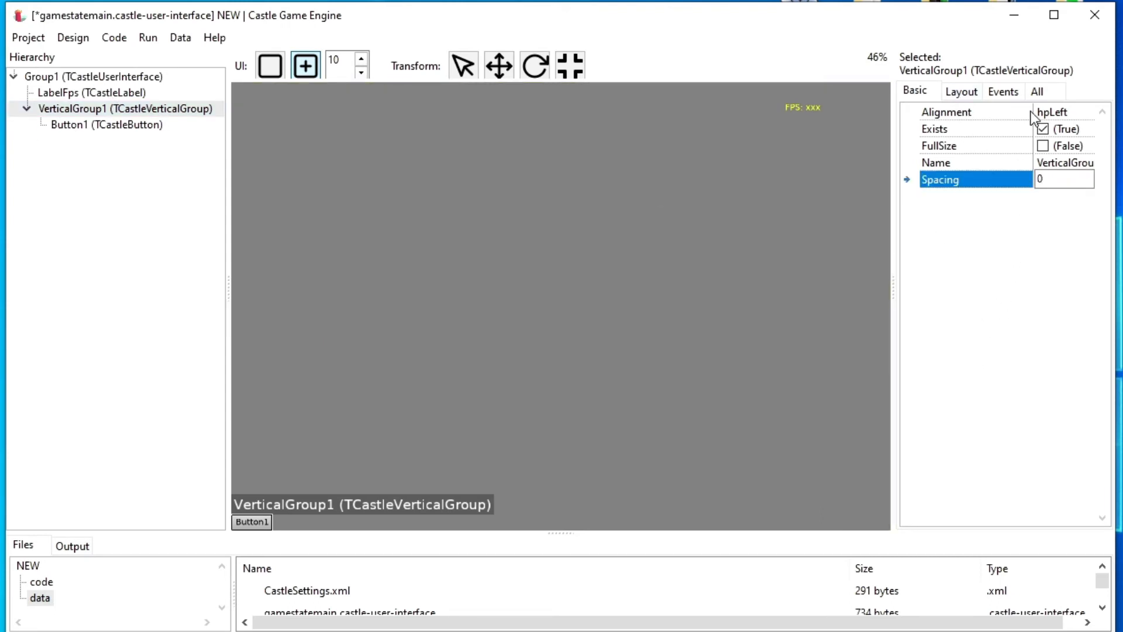
click(1037, 92)
drag(1107, 240, 1106, 155)
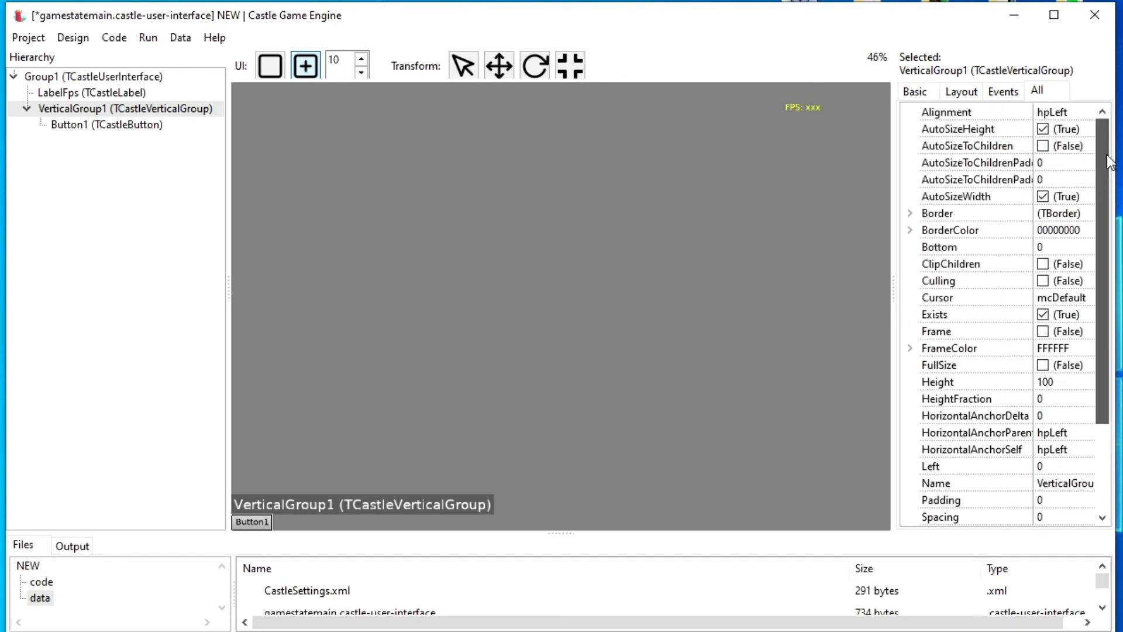
click(910, 214)
key(Down)
key(Down)
key(Down)
key(Down)
key(Down)
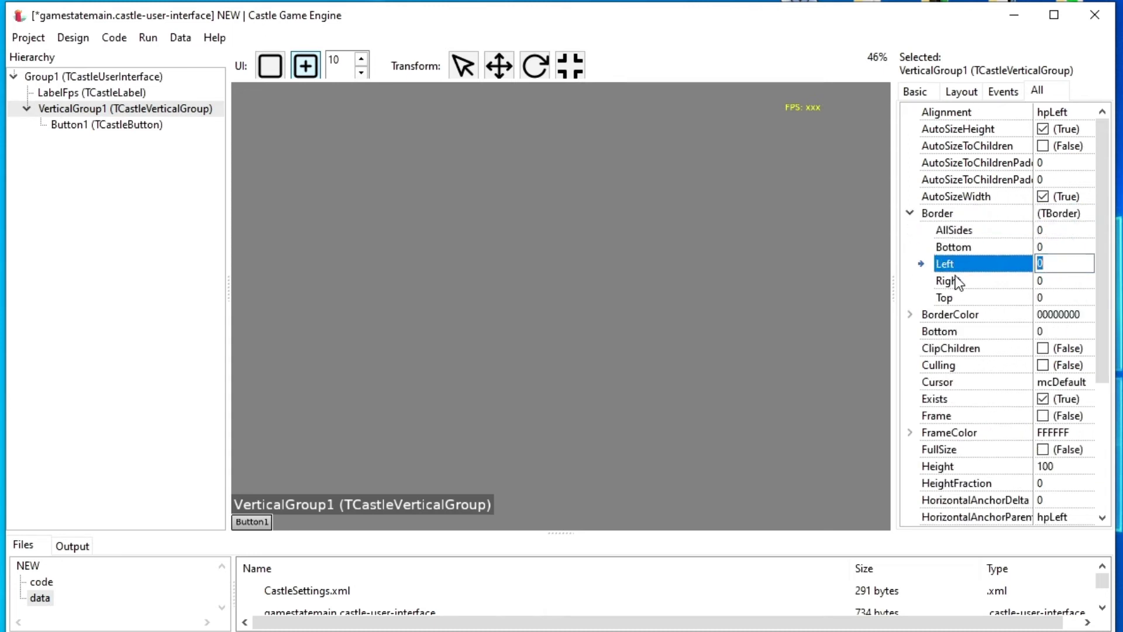
click(915, 216)
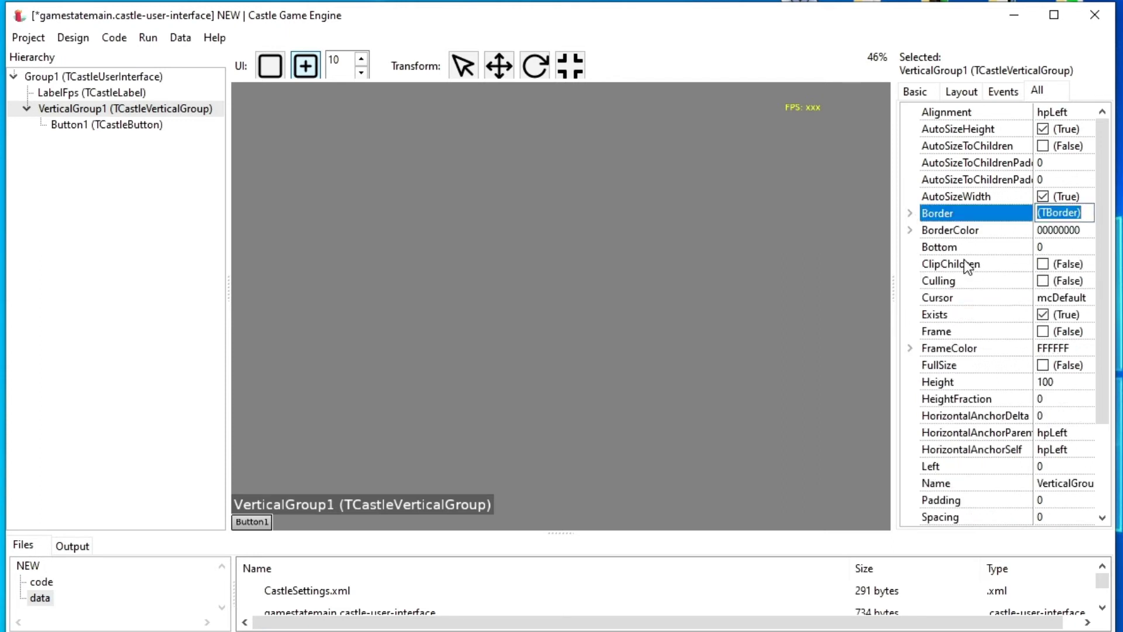
Step: Examine VerticalGroup1's events, including OnPress, OnRender and OnUpdate
click(1003, 92)
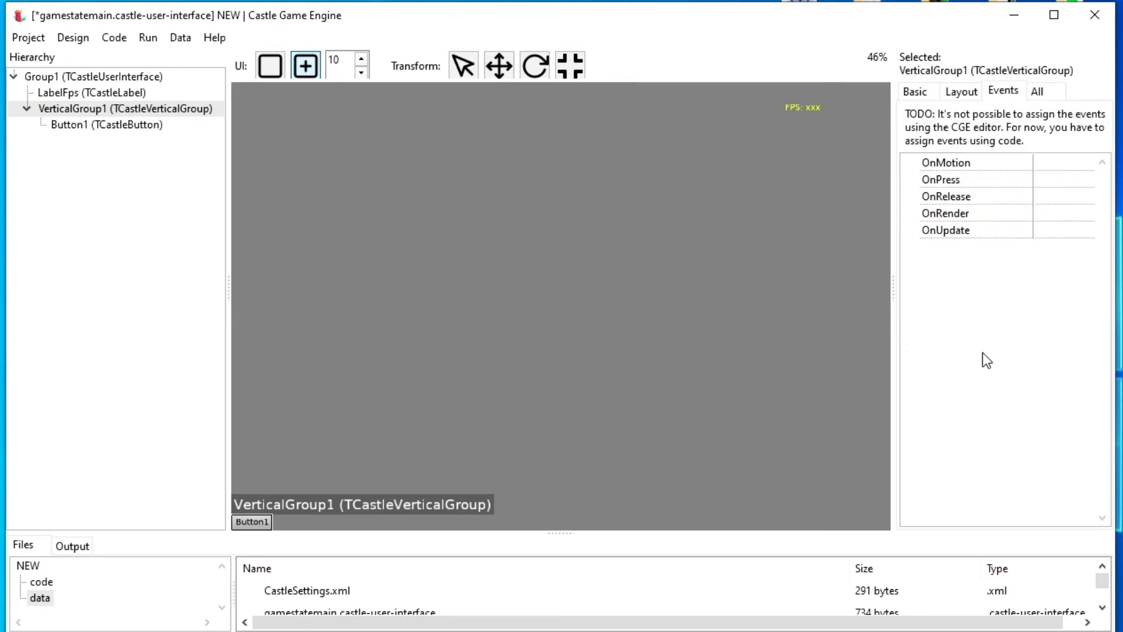
click(964, 178)
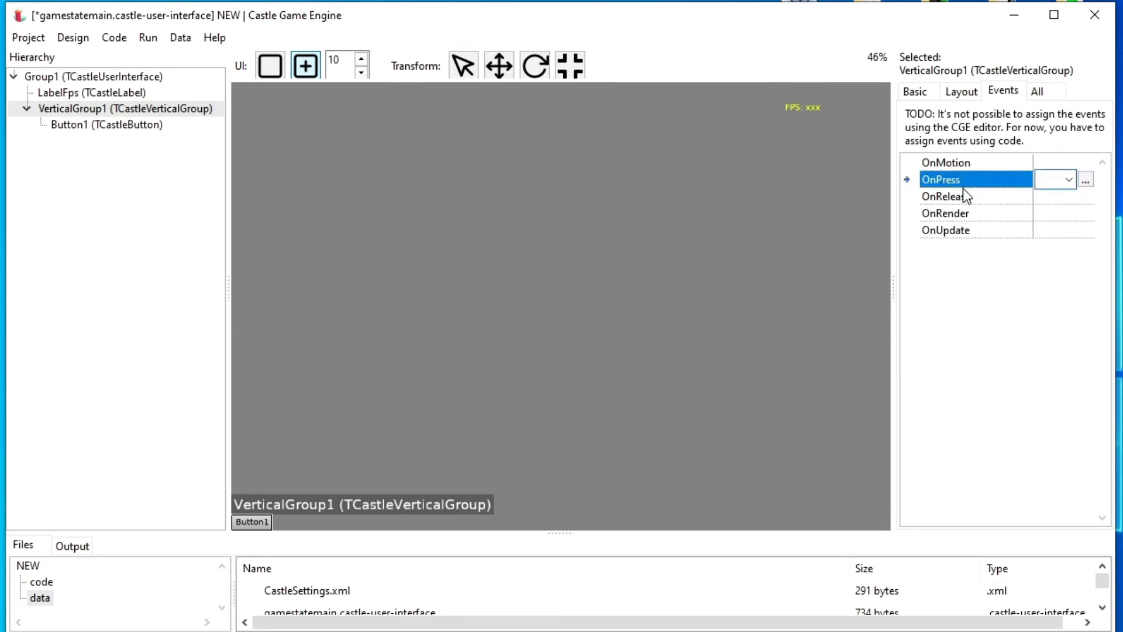
click(982, 215)
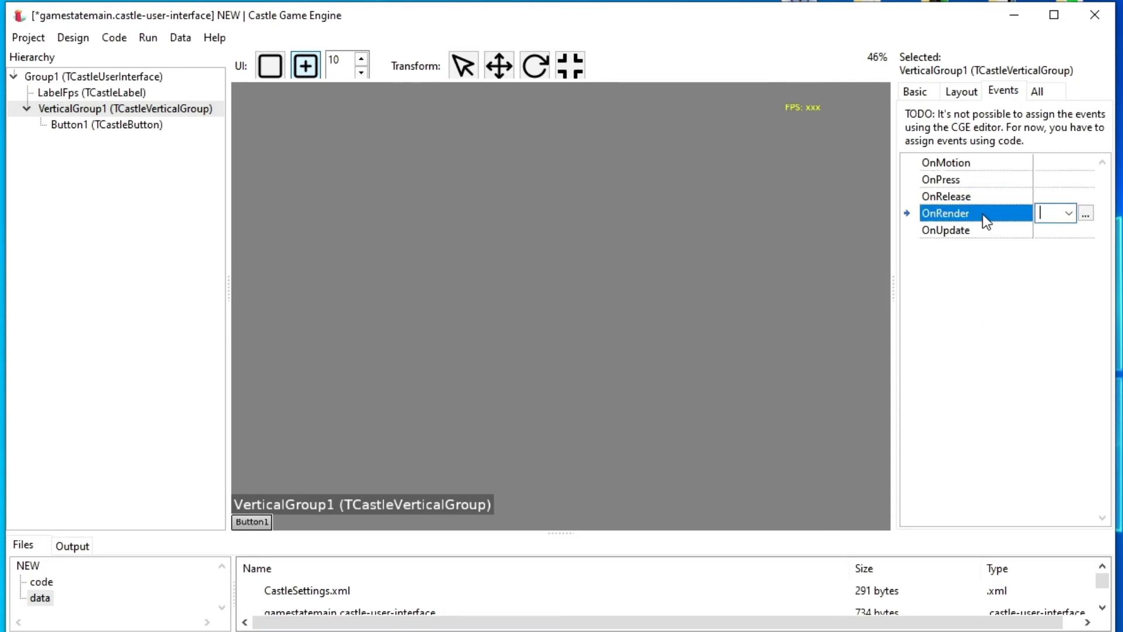
click(974, 230)
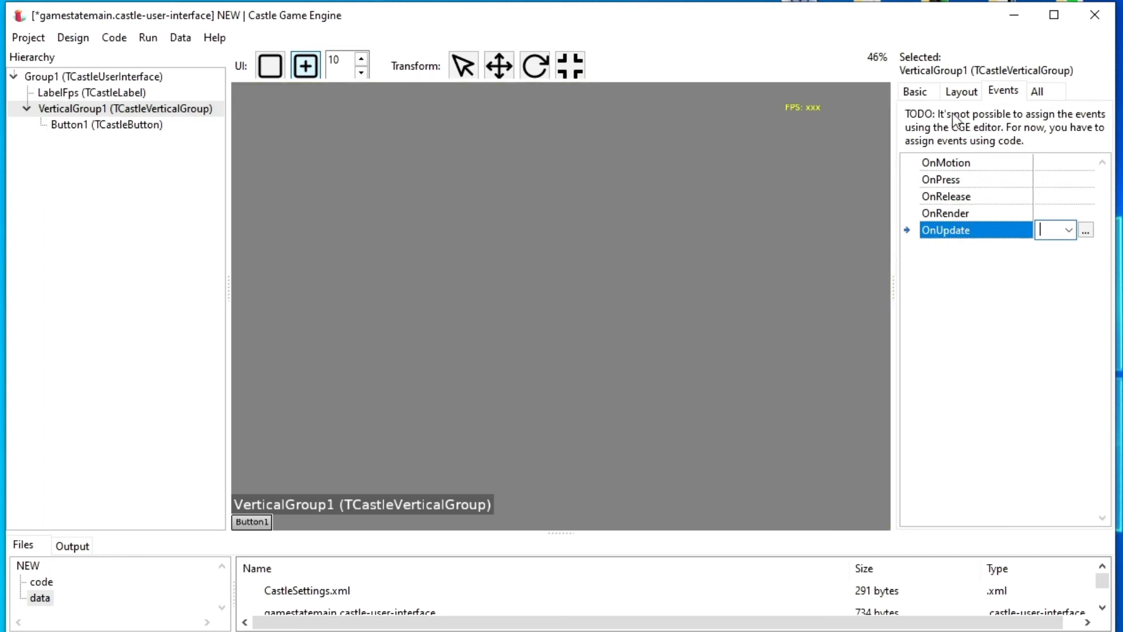
Step: Show the layout properties, widen the property inspector slightly, and leave VerticalGroup1 selected
click(960, 93)
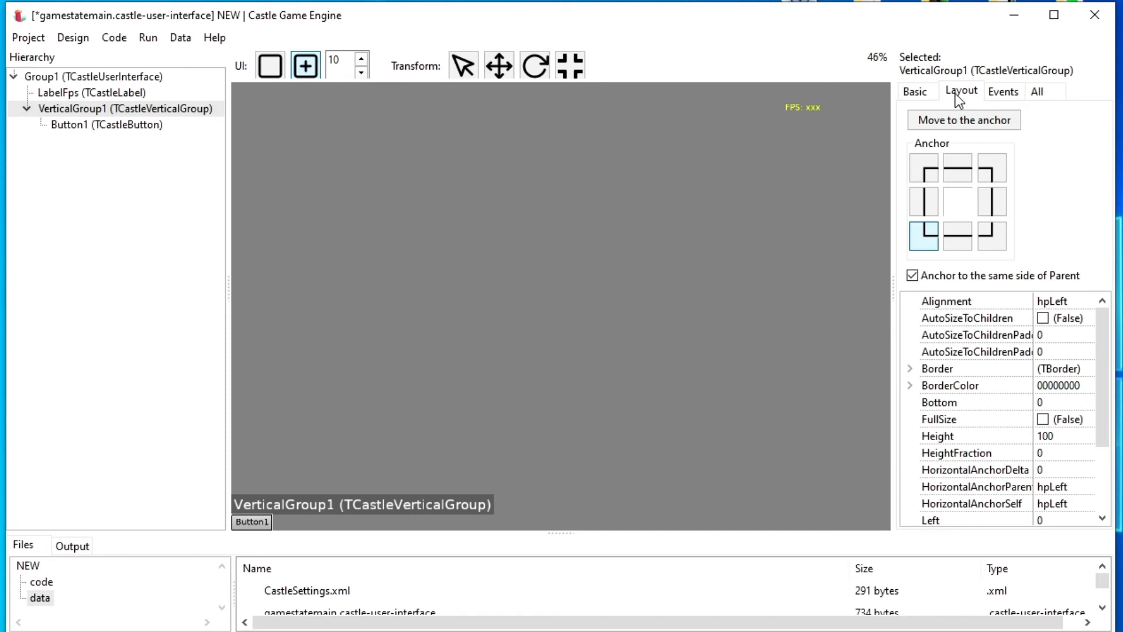
drag(893, 287, 868, 287)
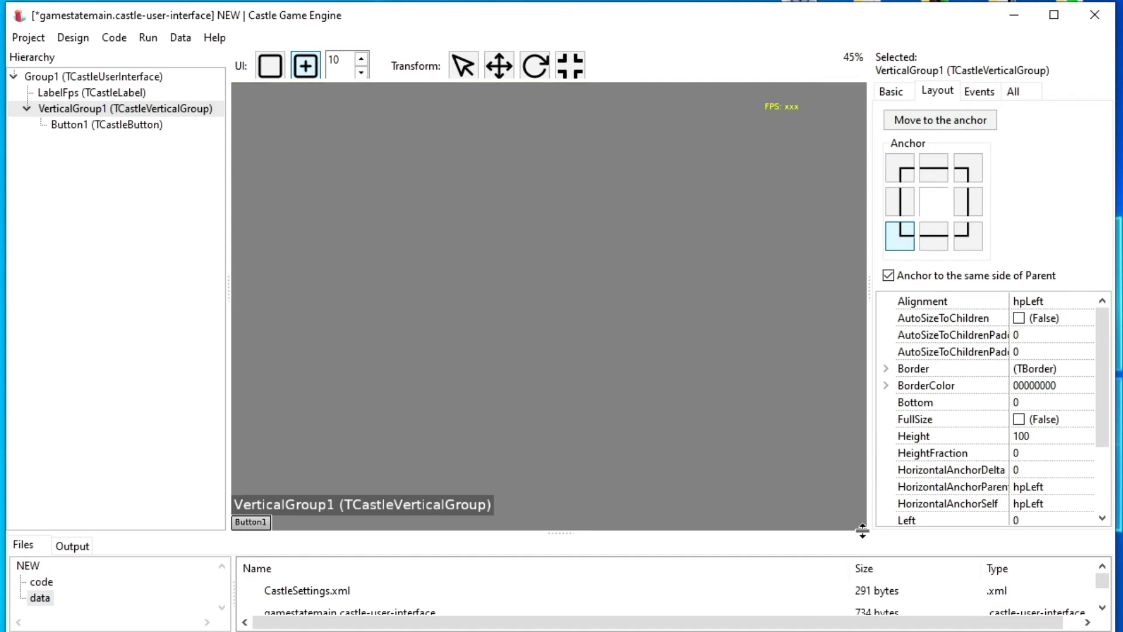
click(730, 491)
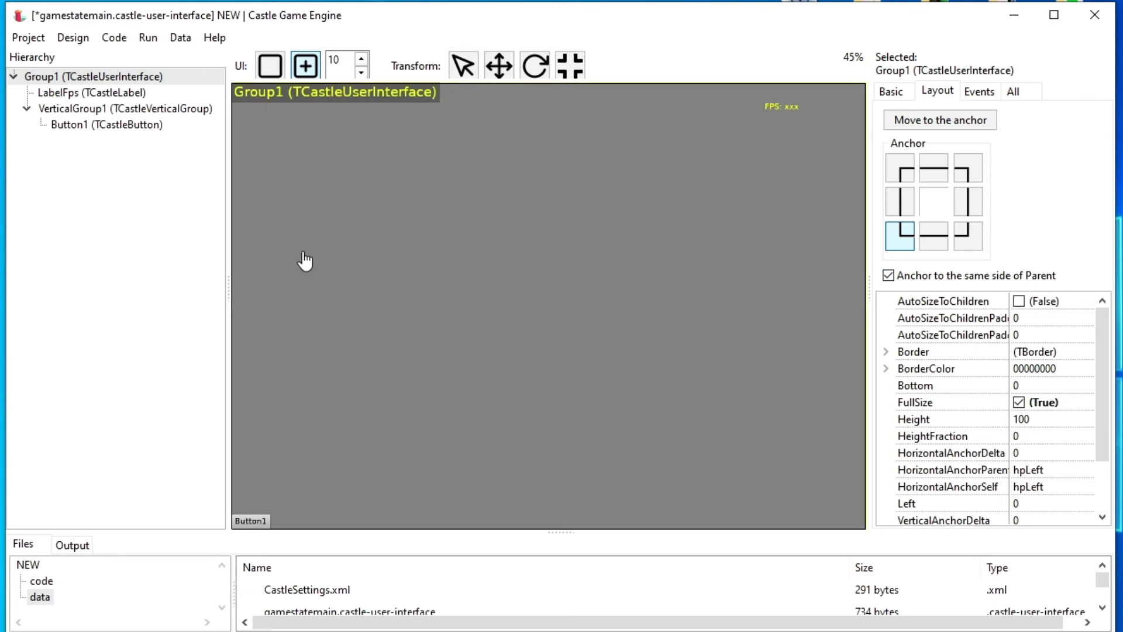
click(99, 109)
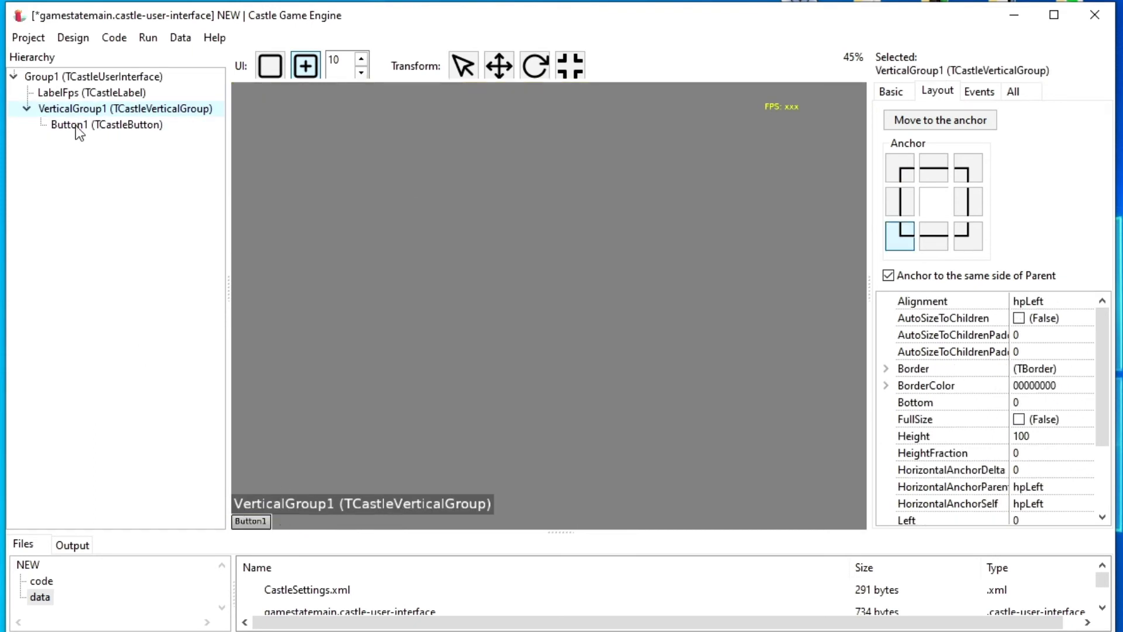
Step: Turn off AutoSizeHeight and AutoSizeWidth for VerticalGroup1, then move it near the canvas centre and enlarge it to about 330 high
click(891, 92)
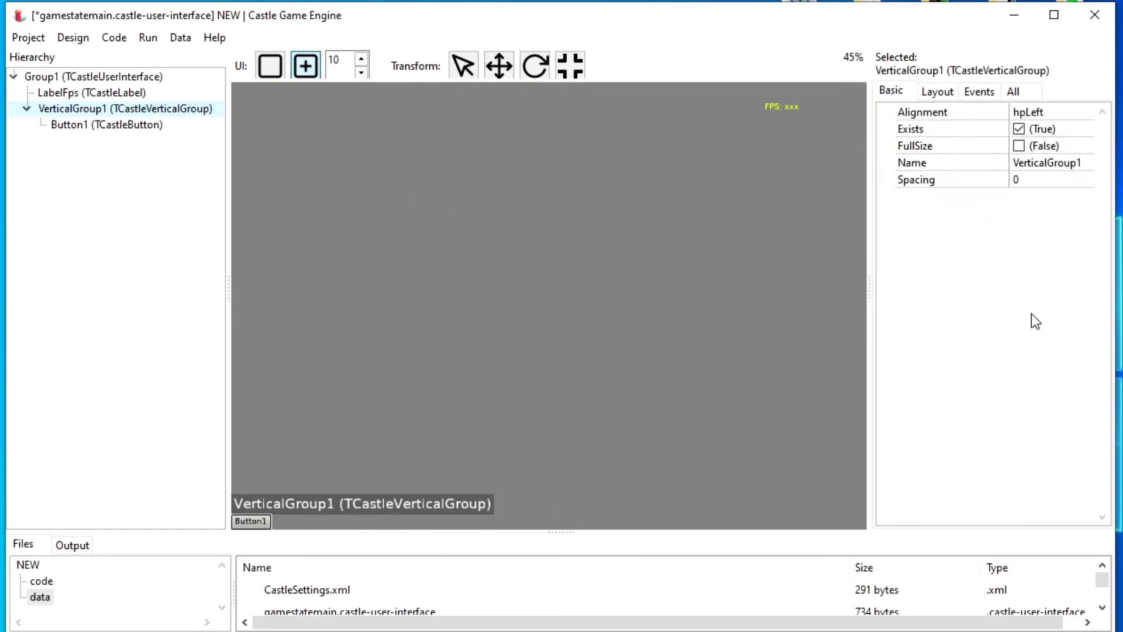
click(1013, 92)
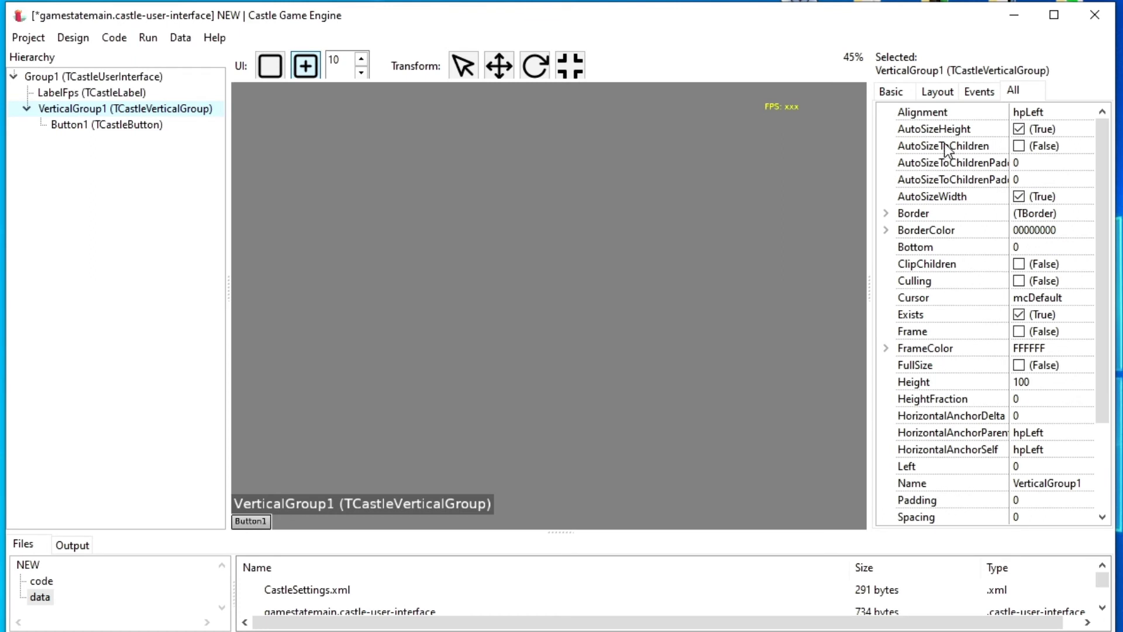
click(1018, 129)
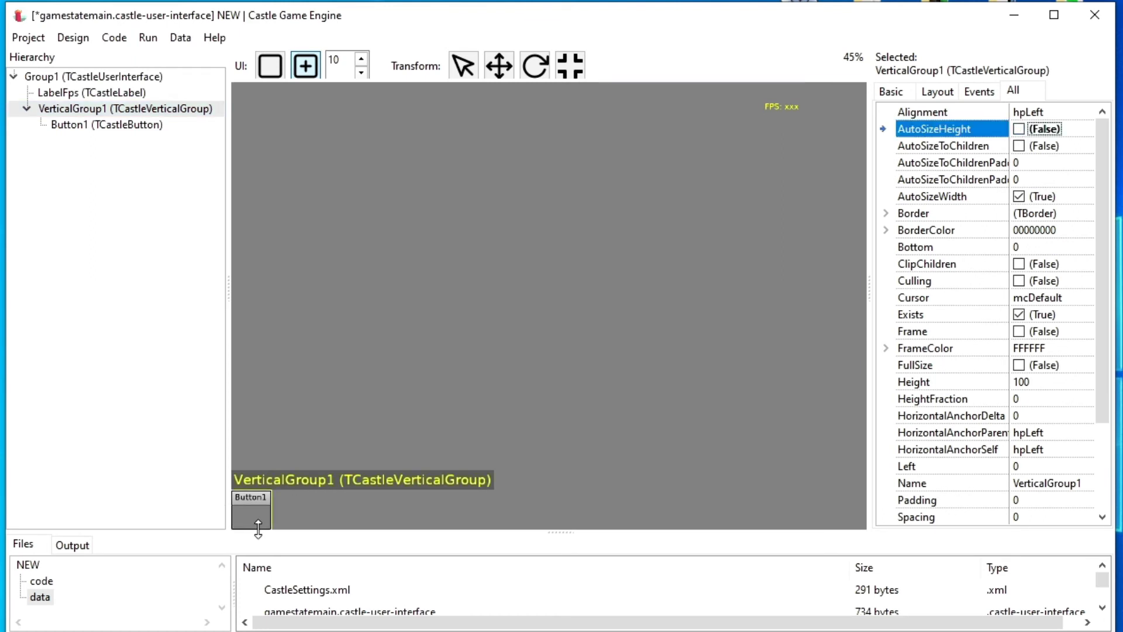
drag(263, 517, 503, 402)
click(1019, 196)
drag(515, 340, 571, 270)
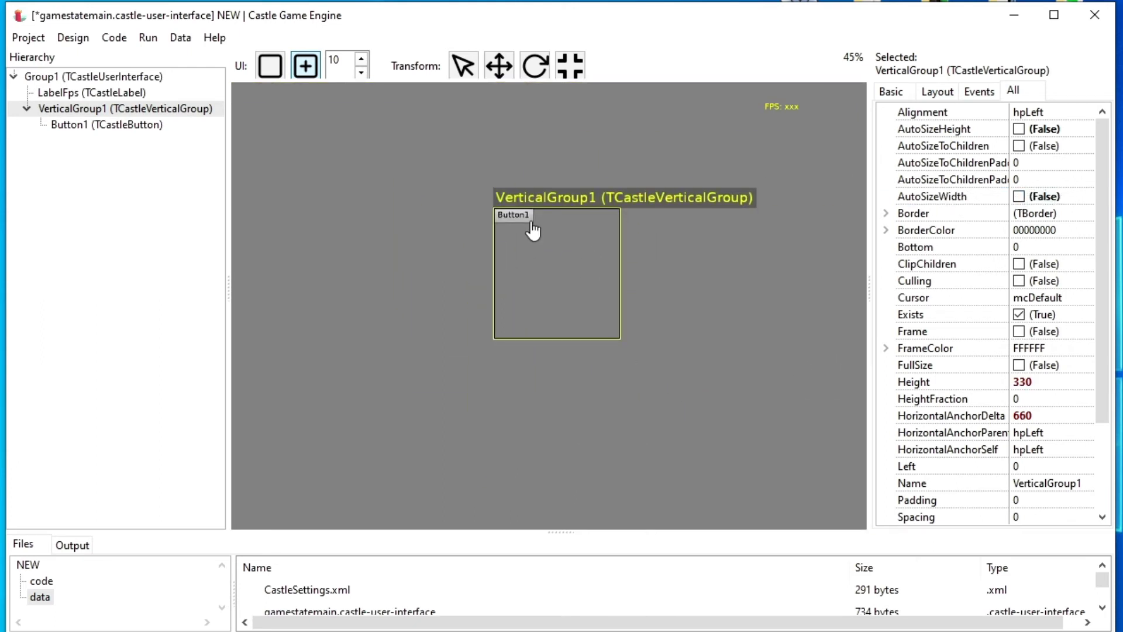
Step: Duplicate Button1 inside VerticalGroup1 and move the group down and left to a horizontal anchor delta of about 560
click(65, 124)
right_click(65, 124)
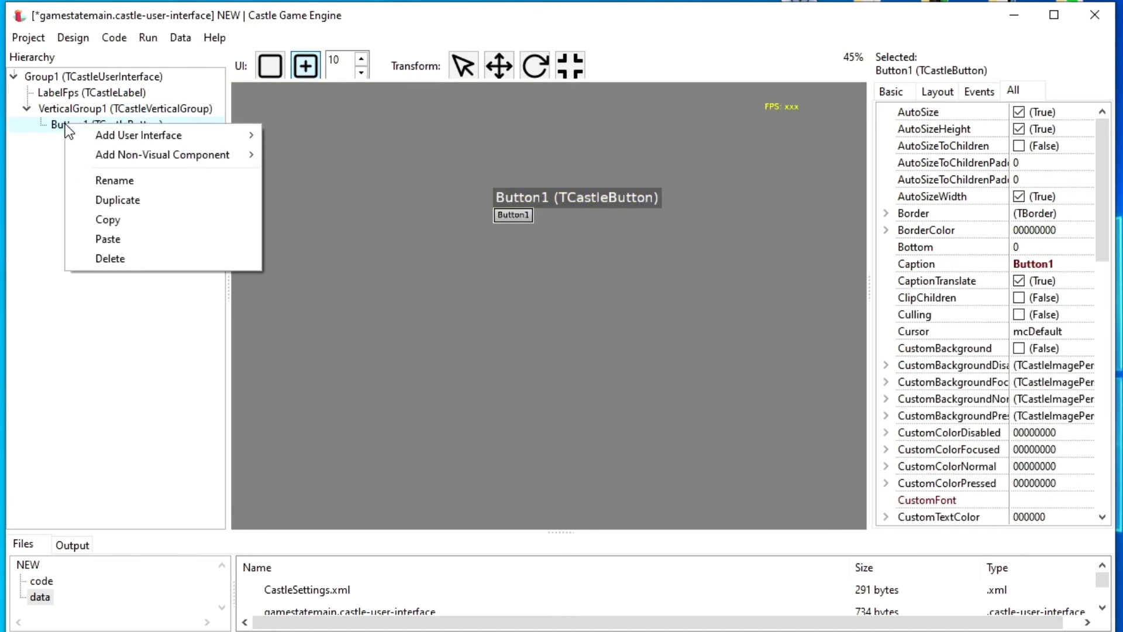
click(96, 199)
click(574, 314)
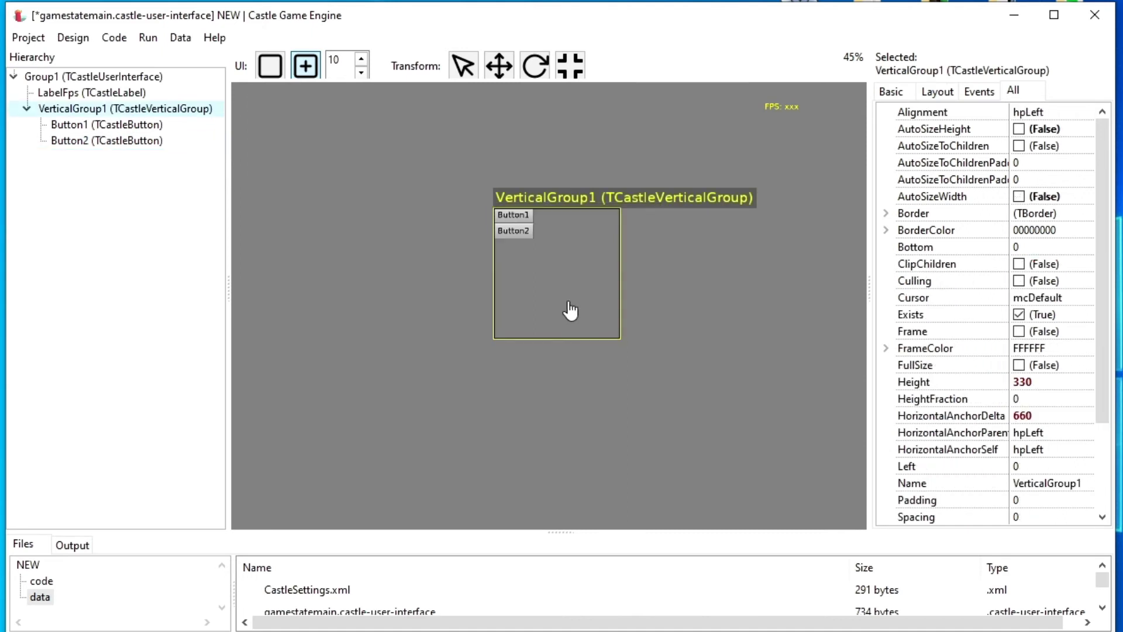
drag(528, 321, 496, 333)
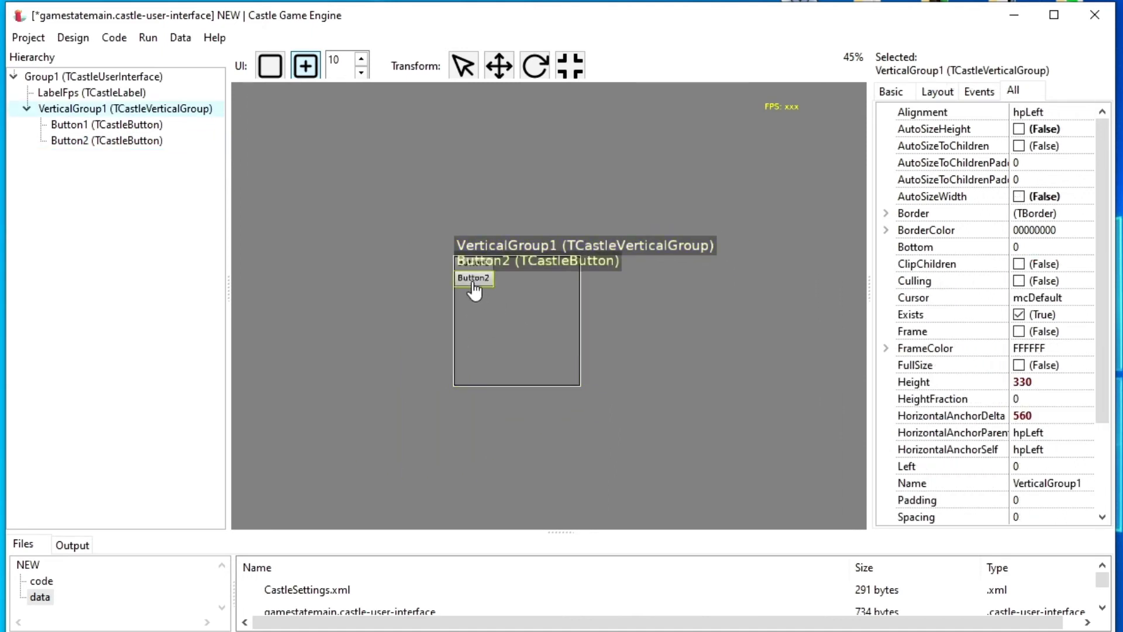
Step: Turn off AutoSize, AutoSizeHeight and AutoSizeWidth for both Button1 and Button2
click(471, 264)
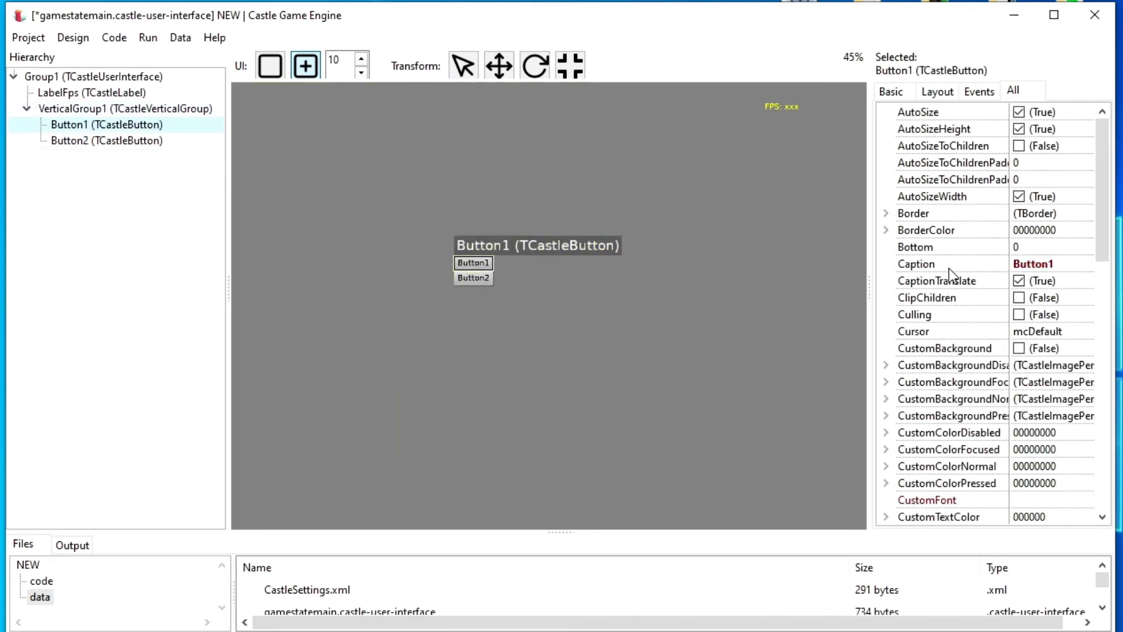
click(1019, 111)
click(1019, 129)
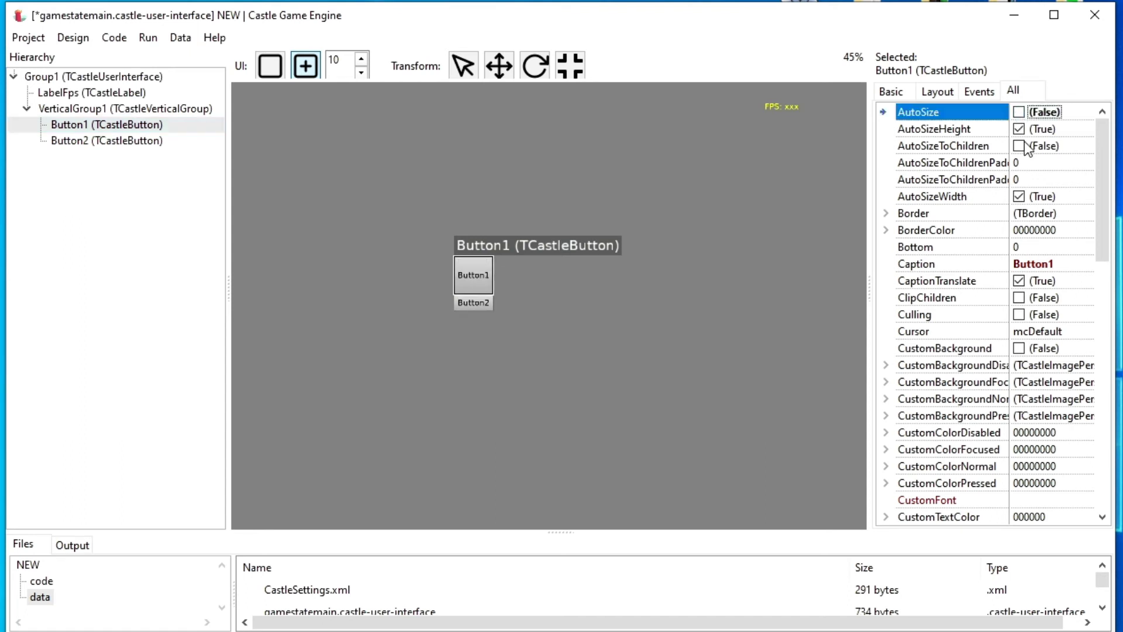
click(1019, 196)
click(471, 303)
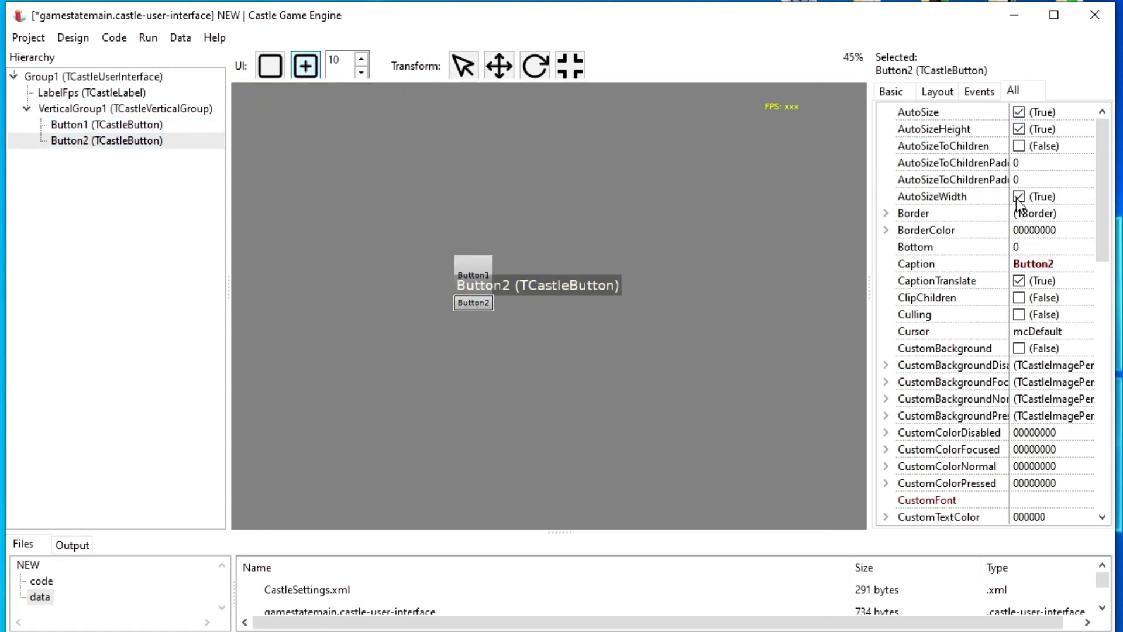
click(1019, 128)
click(1019, 111)
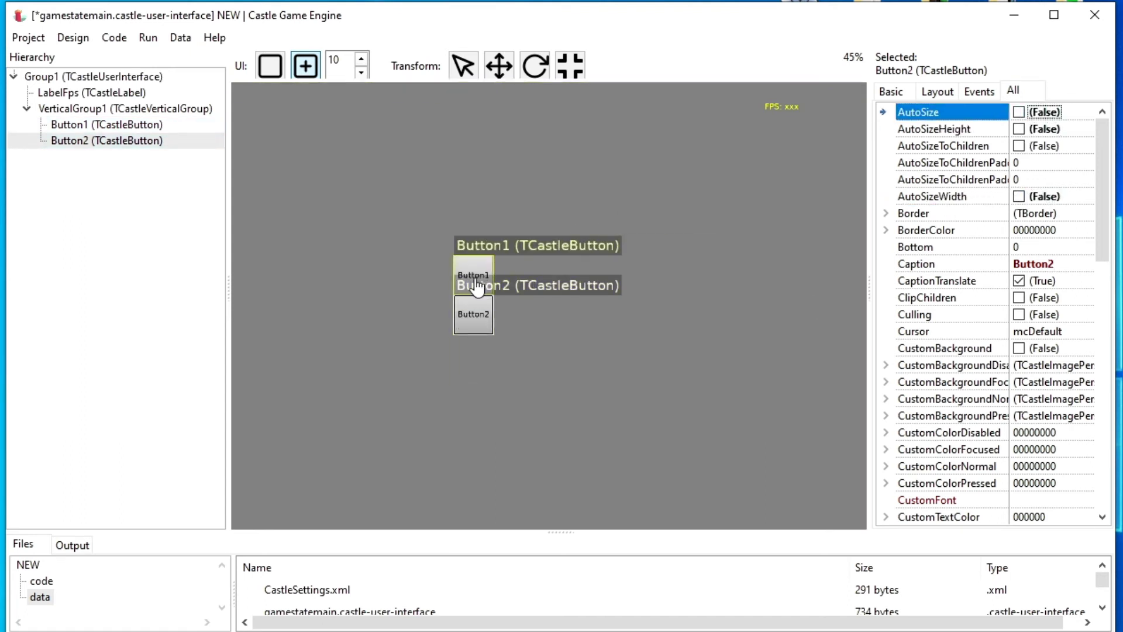
Step: Widen Button1 and Button2 on the canvas to matching widths, about two thirds of VerticalGroup1's width
click(499, 281)
drag(492, 276, 550, 276)
click(485, 318)
drag(492, 321, 542, 321)
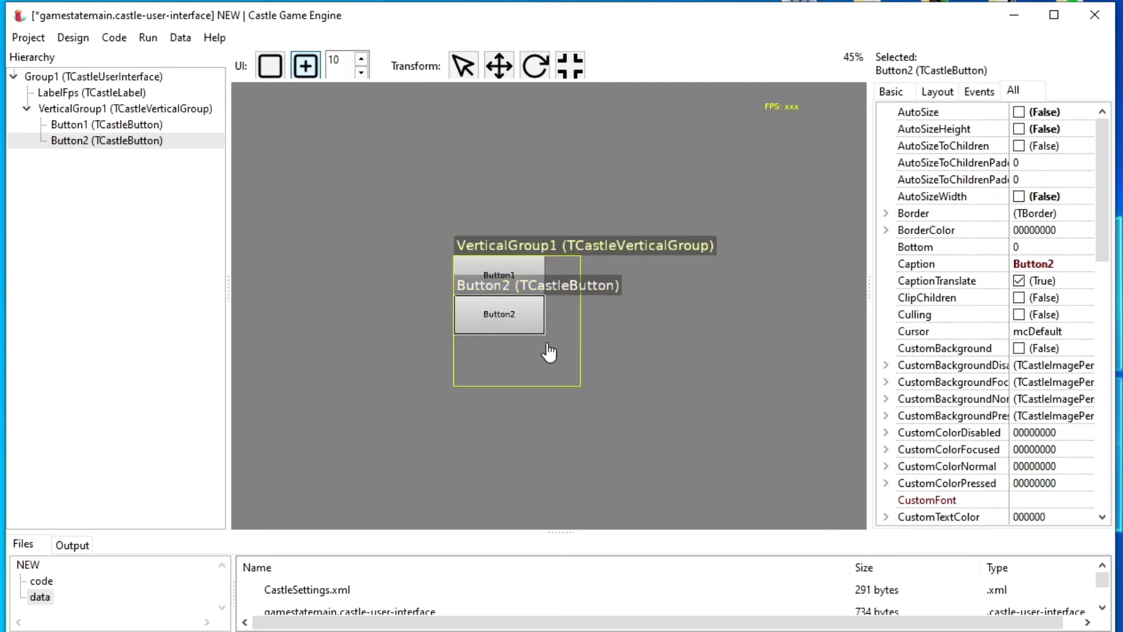
Step: Shift VerticalGroup1 slightly upward on the canvas and undo the excess movement
click(559, 373)
drag(556, 371, 610, 354)
key(ctrl+z)
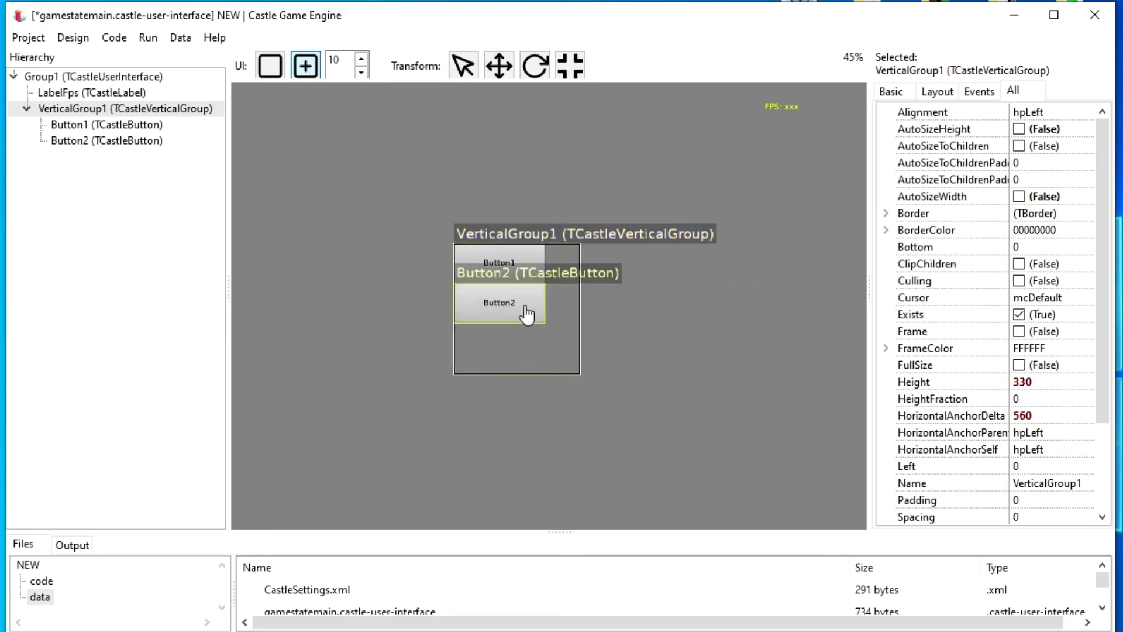
Step: Add an Image control (TCastleImageControl) as a child of Group1
right_click(47, 77)
mouse_move(85, 94)
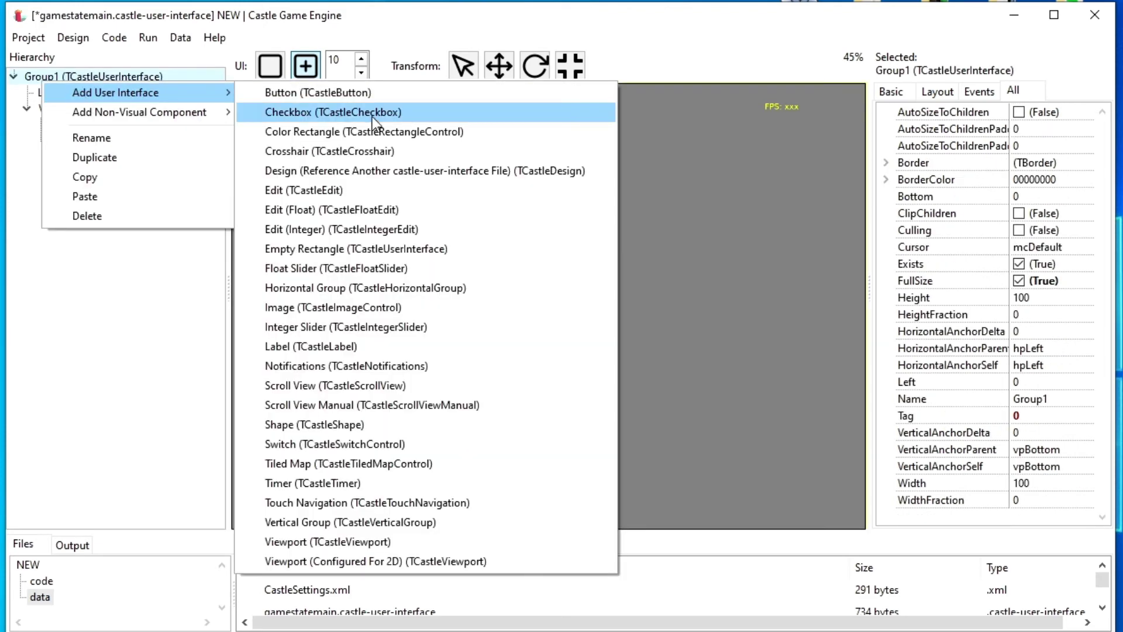
click(272, 307)
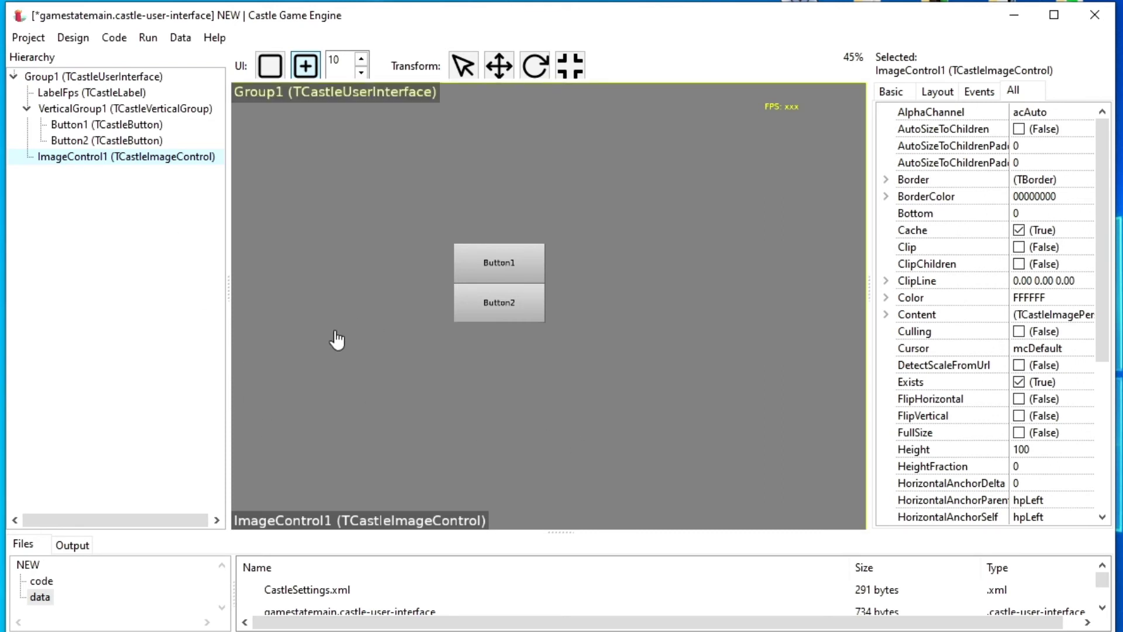
Step: Examine the component hierarchy by selecting Group1, LabelFps, VerticalGroup1, its two buttons and ImageControl1 in order, noting their parent-child nesting
click(74, 78)
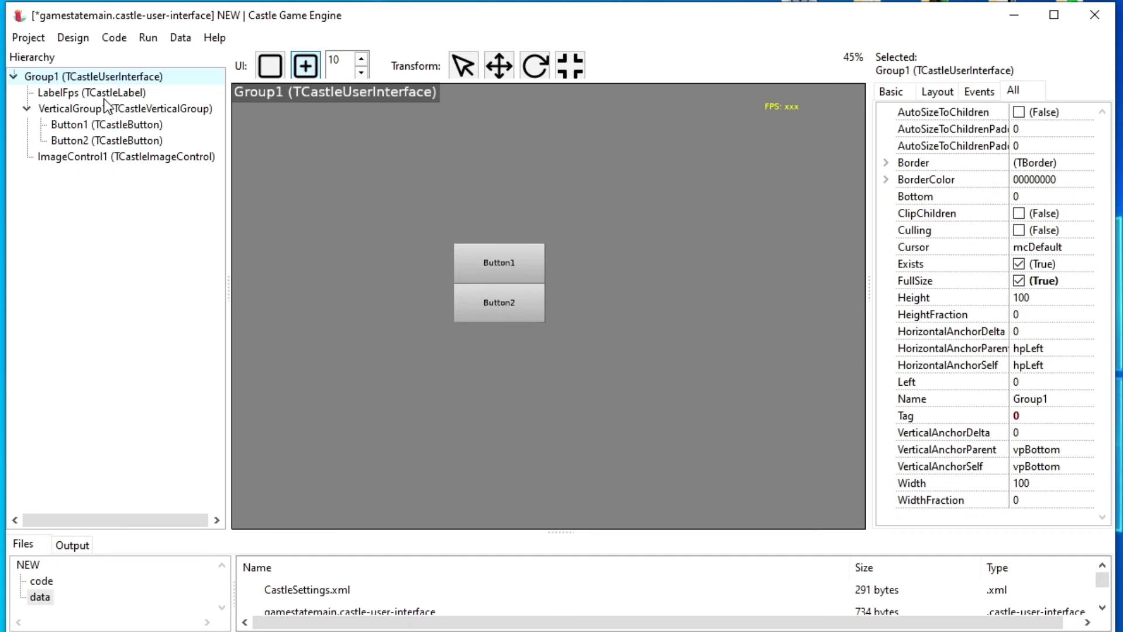
click(106, 93)
click(106, 109)
click(99, 124)
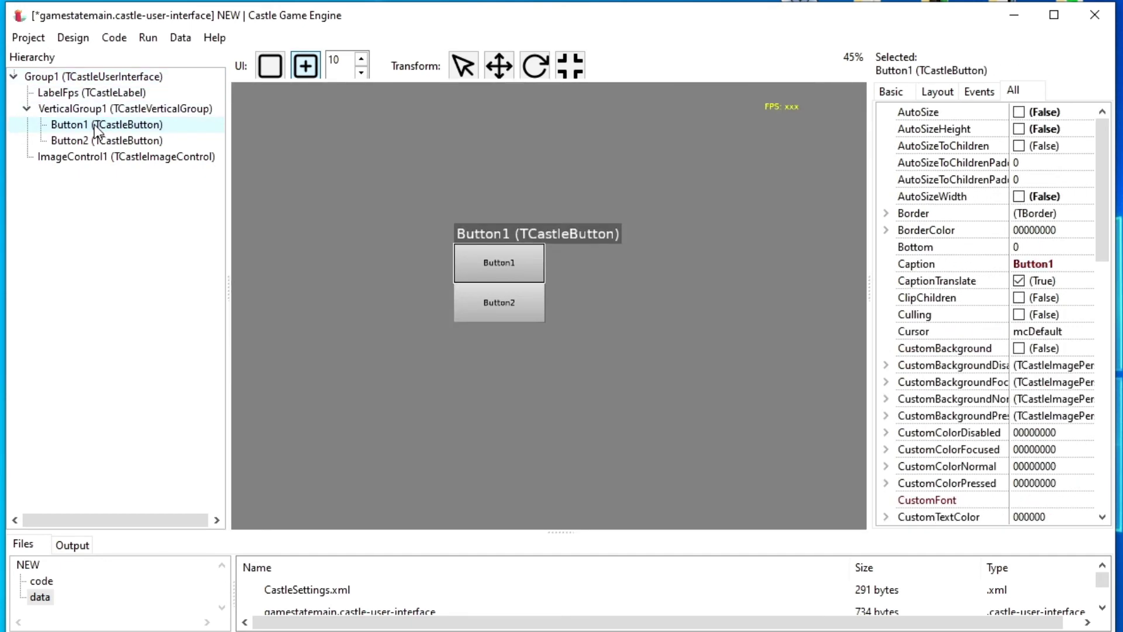
click(92, 141)
click(83, 156)
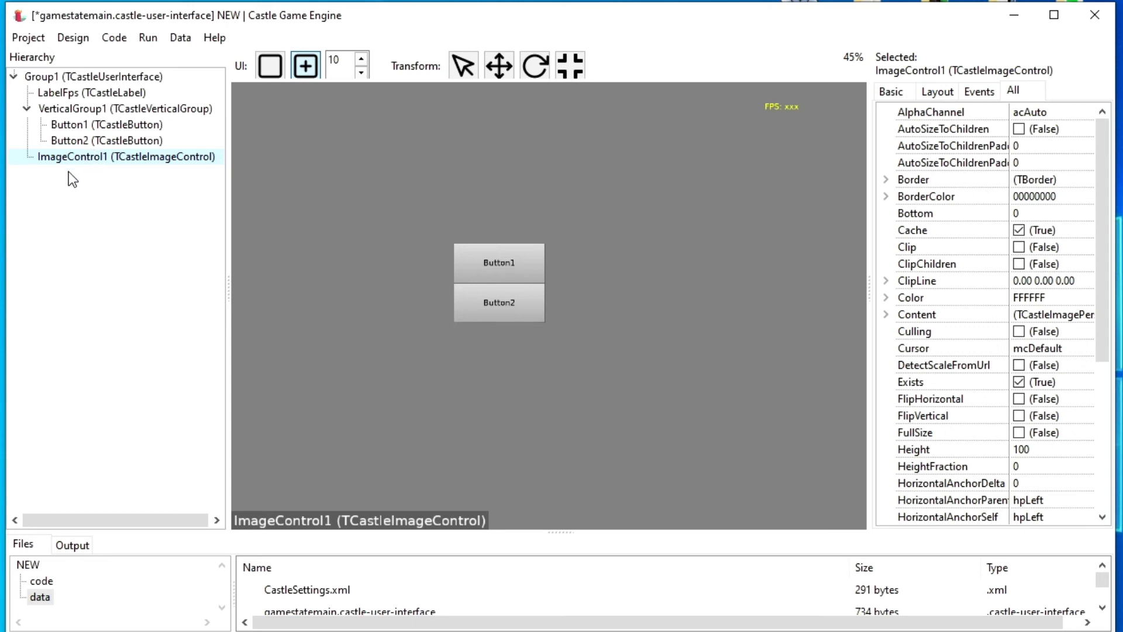
click(45, 77)
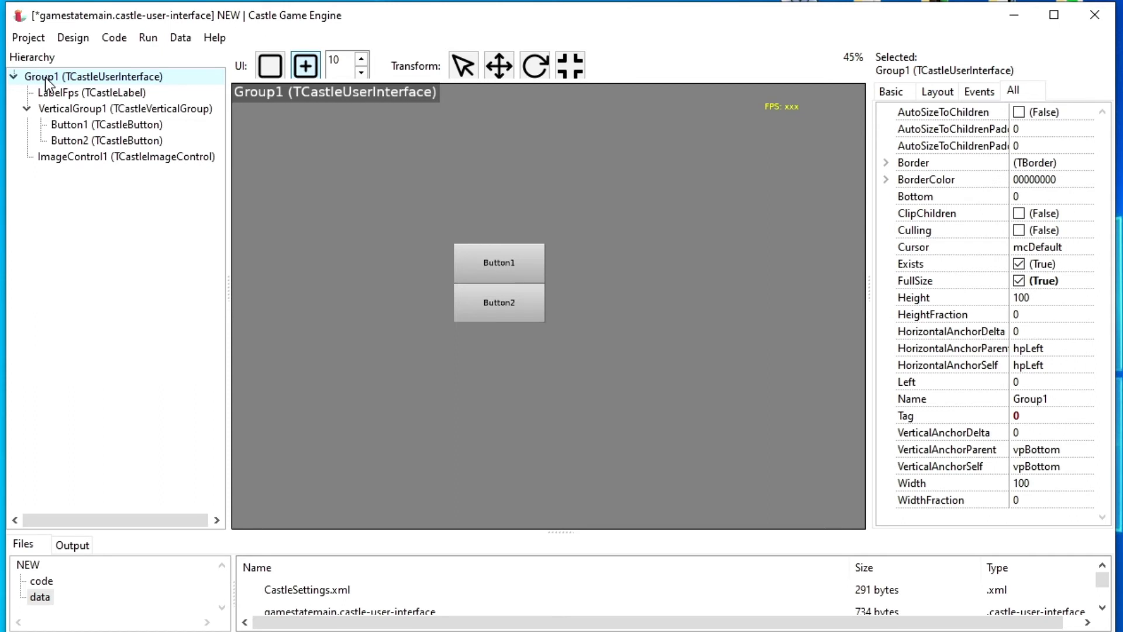
click(48, 93)
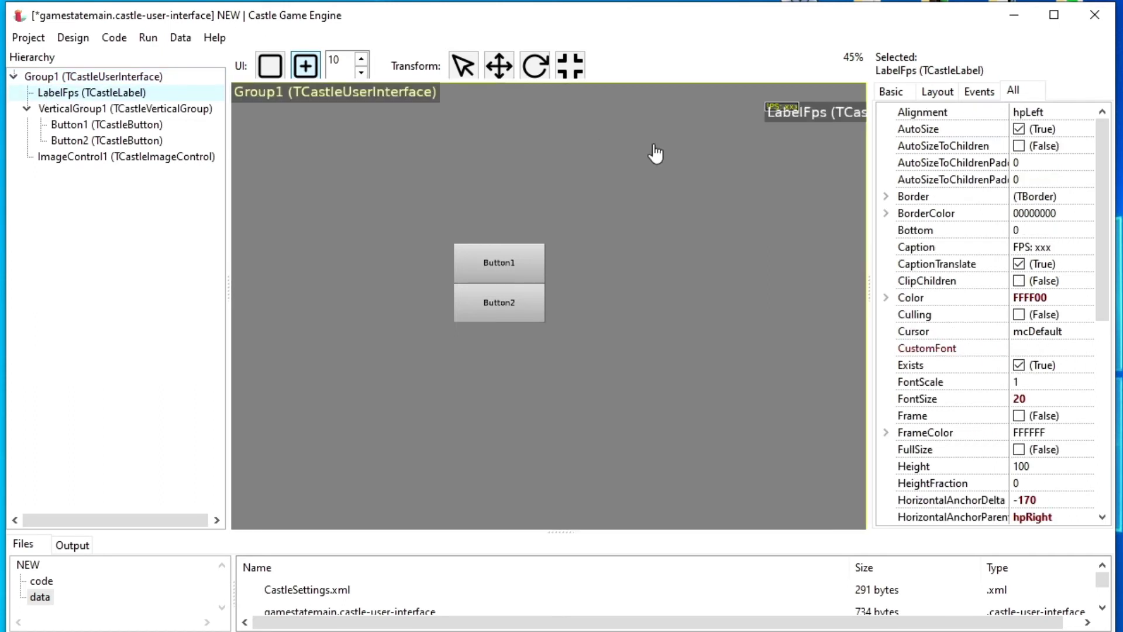
click(58, 111)
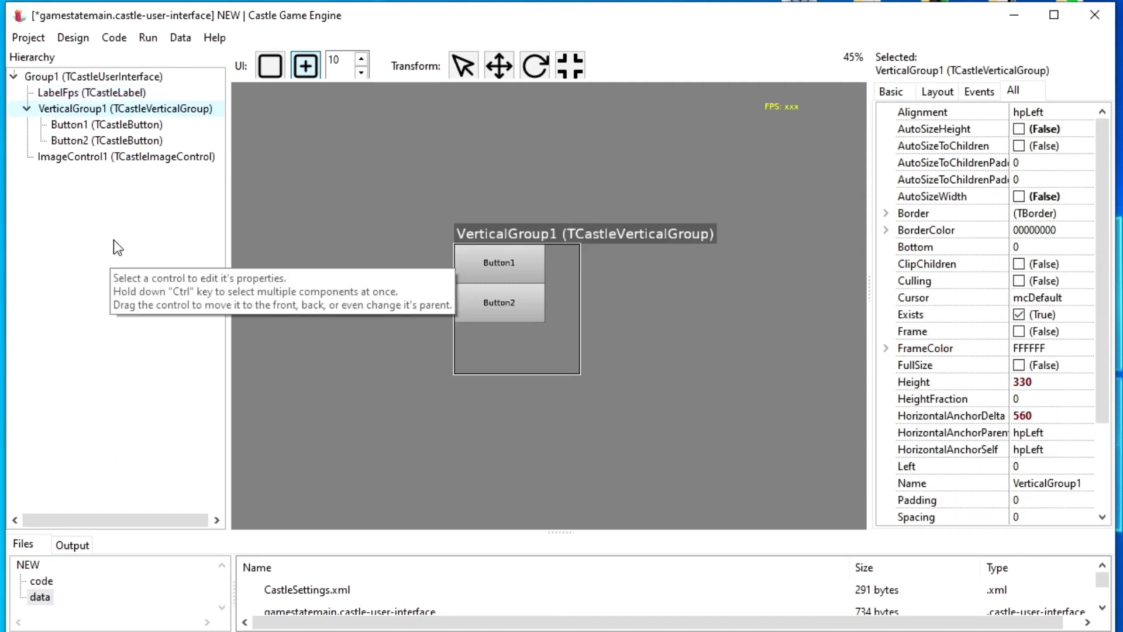
click(61, 126)
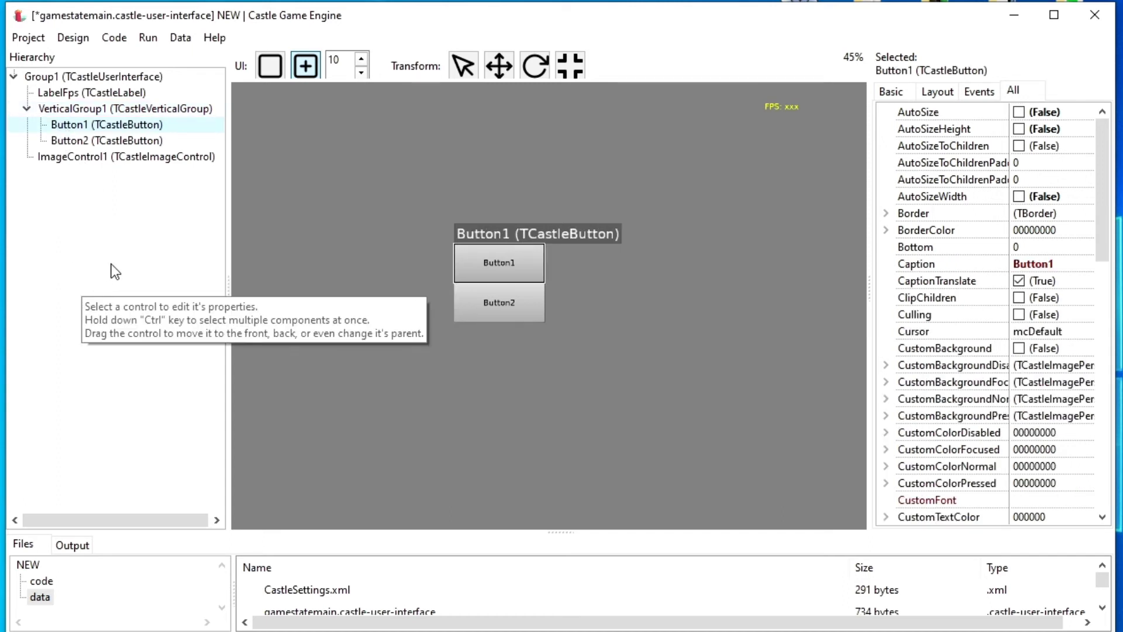
click(68, 140)
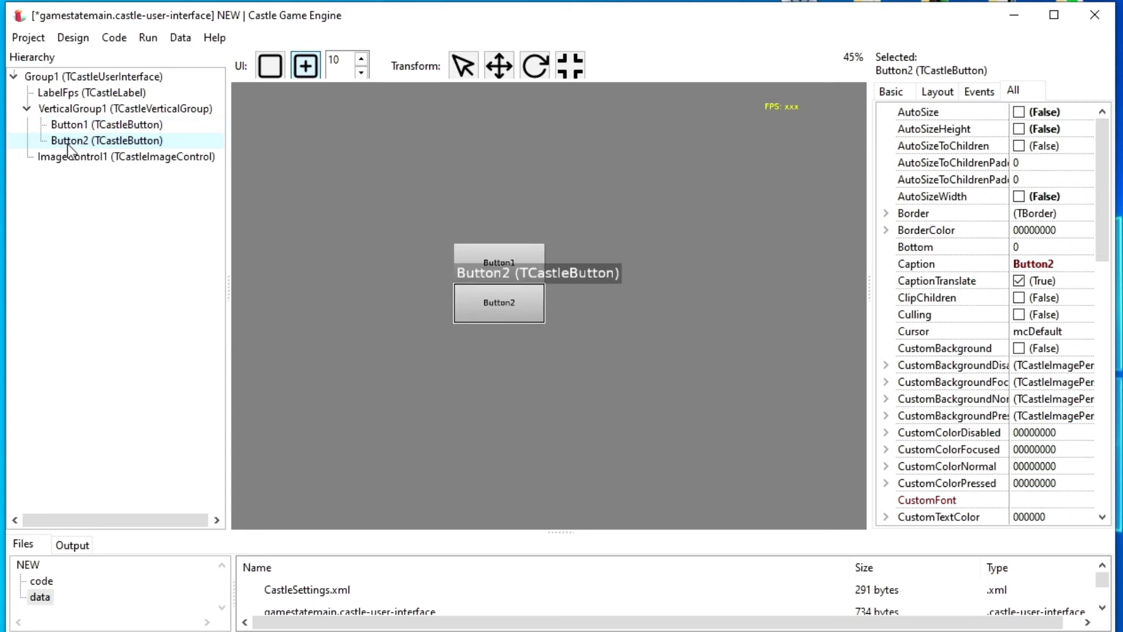
Step: Set ImageControl1's URL to astronaut-1784245.jpg from the Programming/Graphic Free/Фон folder on drive E, accepting a file outside the data directory
click(58, 158)
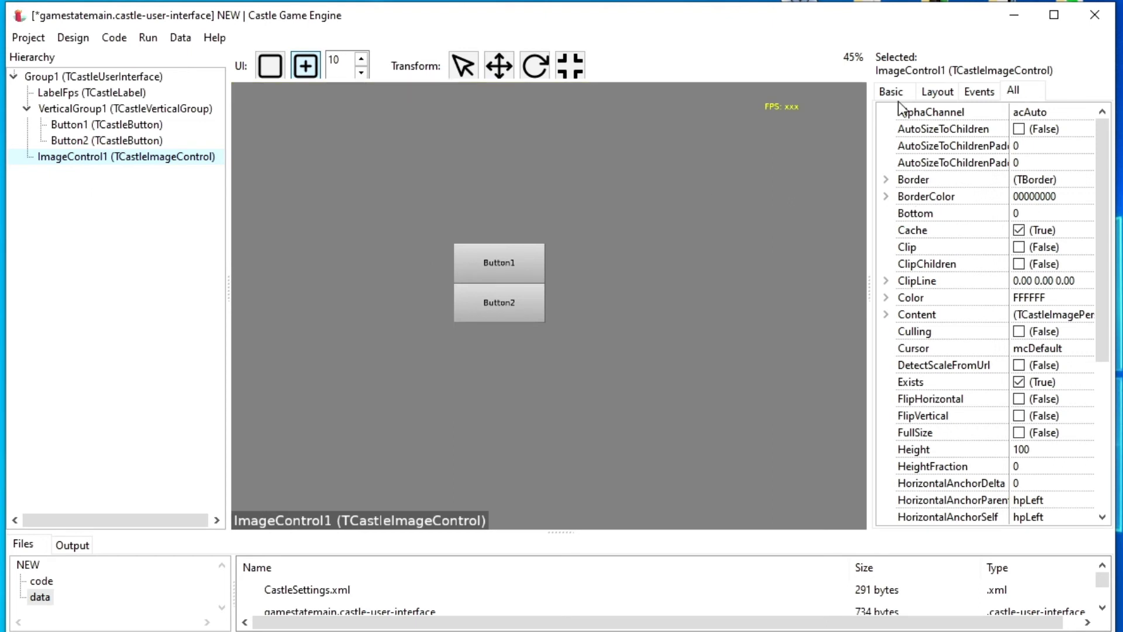
click(880, 91)
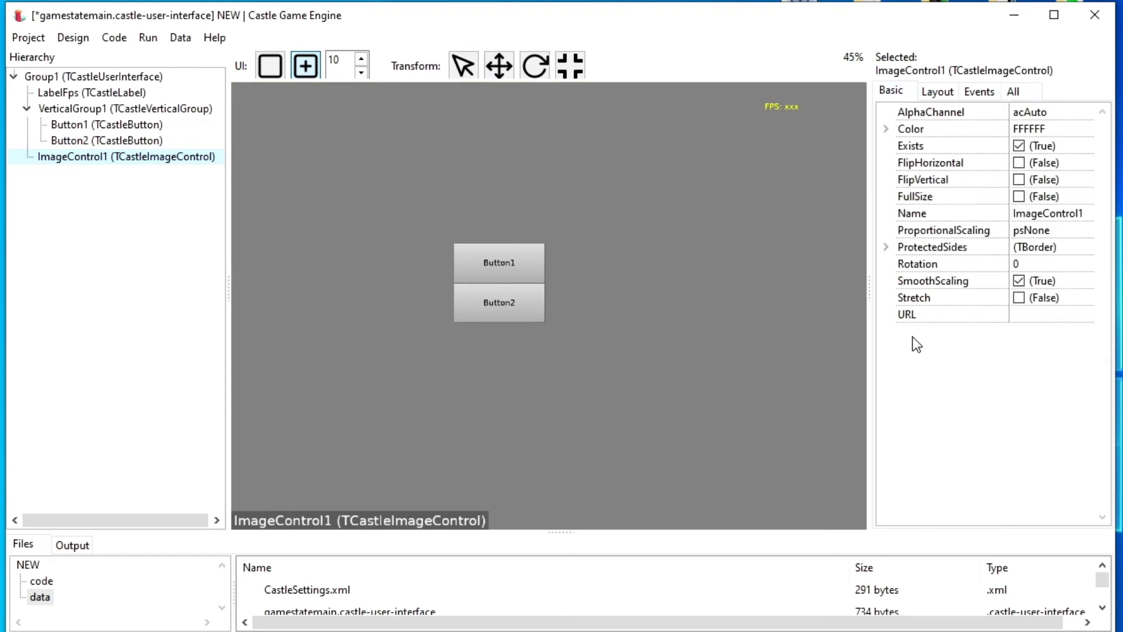
click(917, 316)
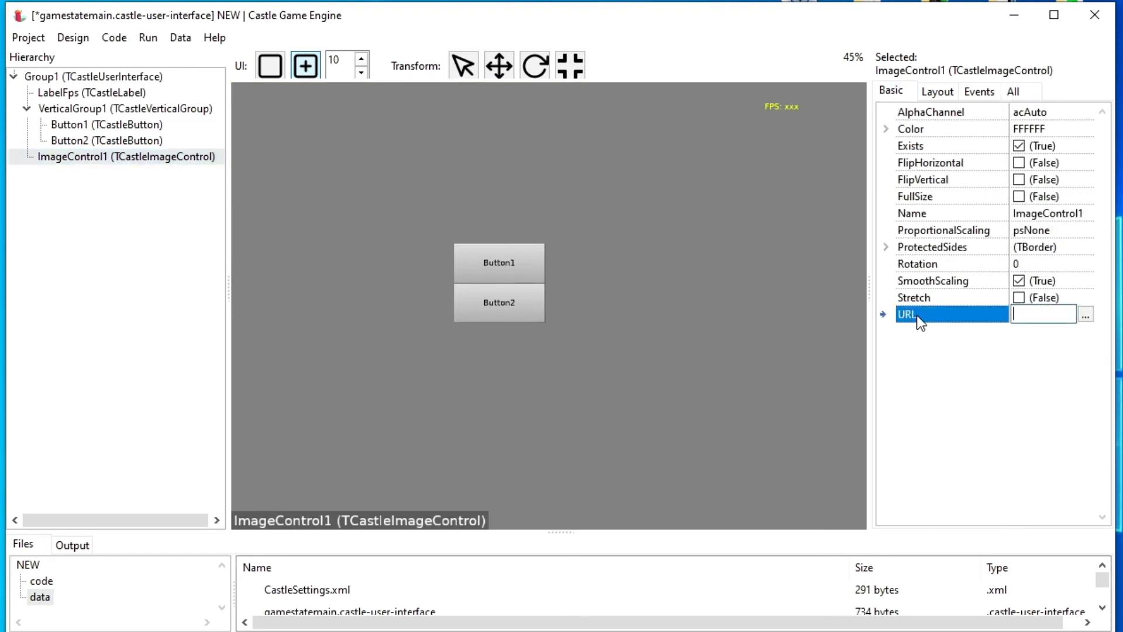
click(1085, 315)
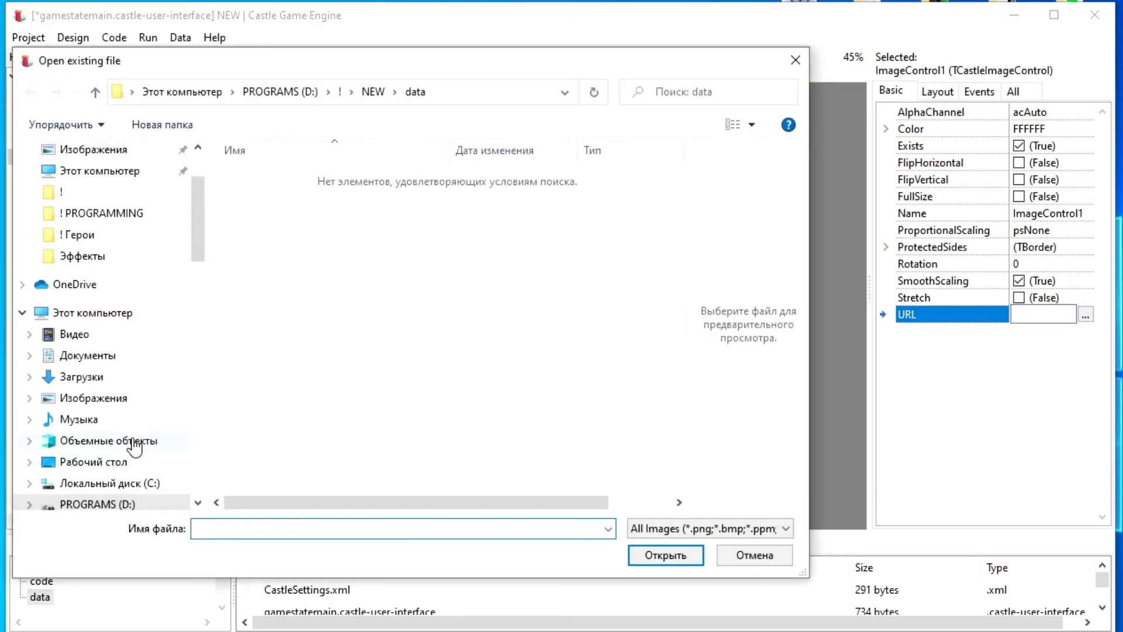
scroll(136, 444, down, 1)
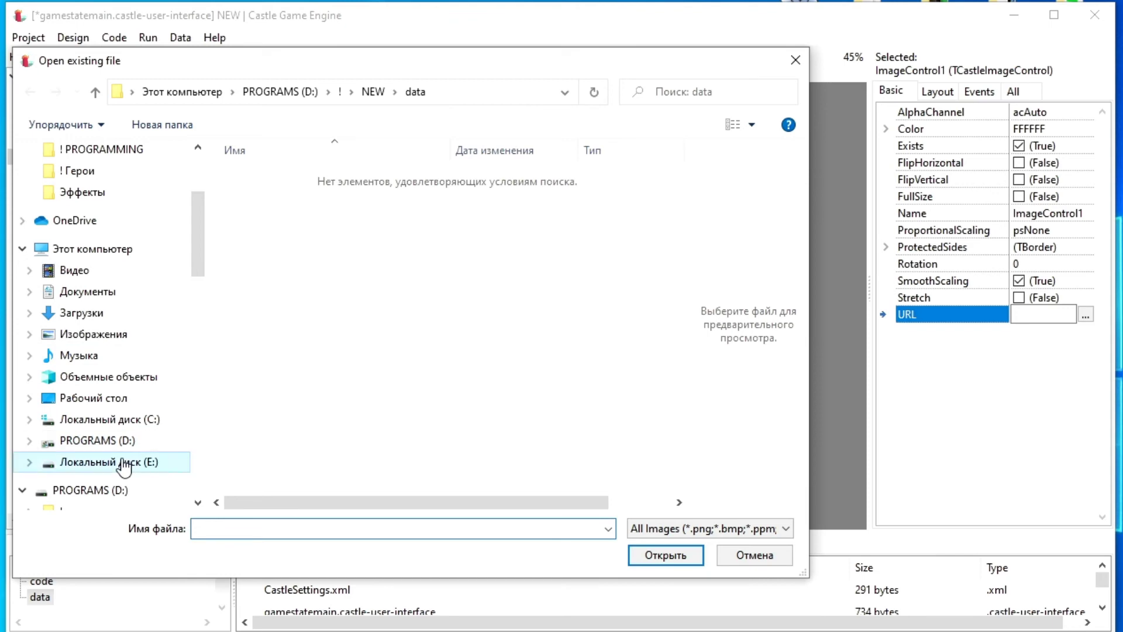
click(124, 462)
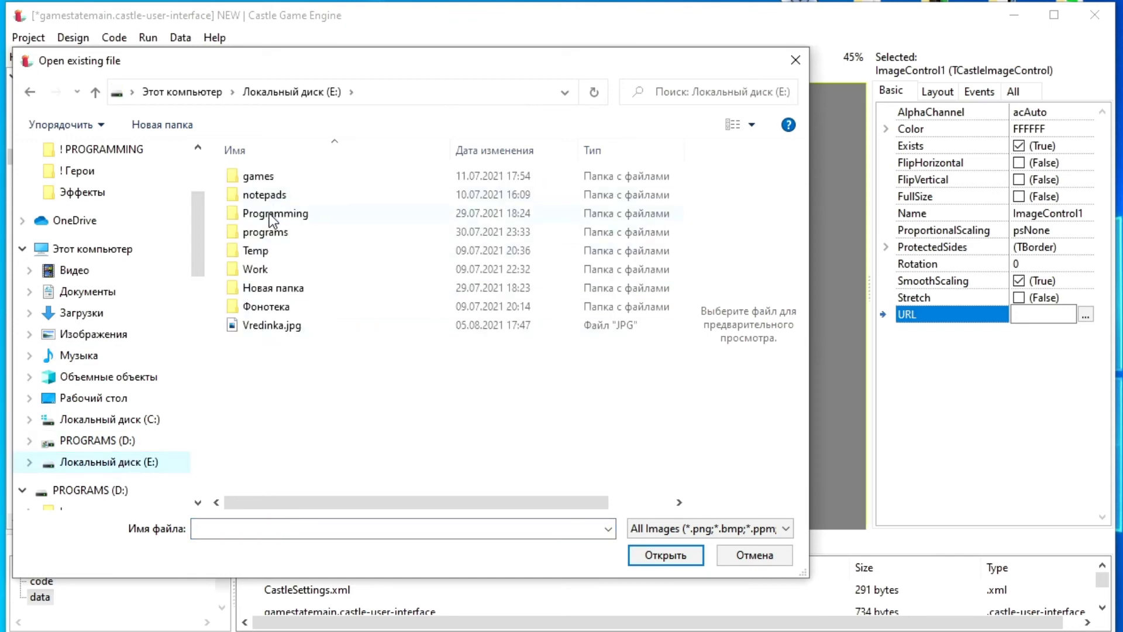
double_click(271, 220)
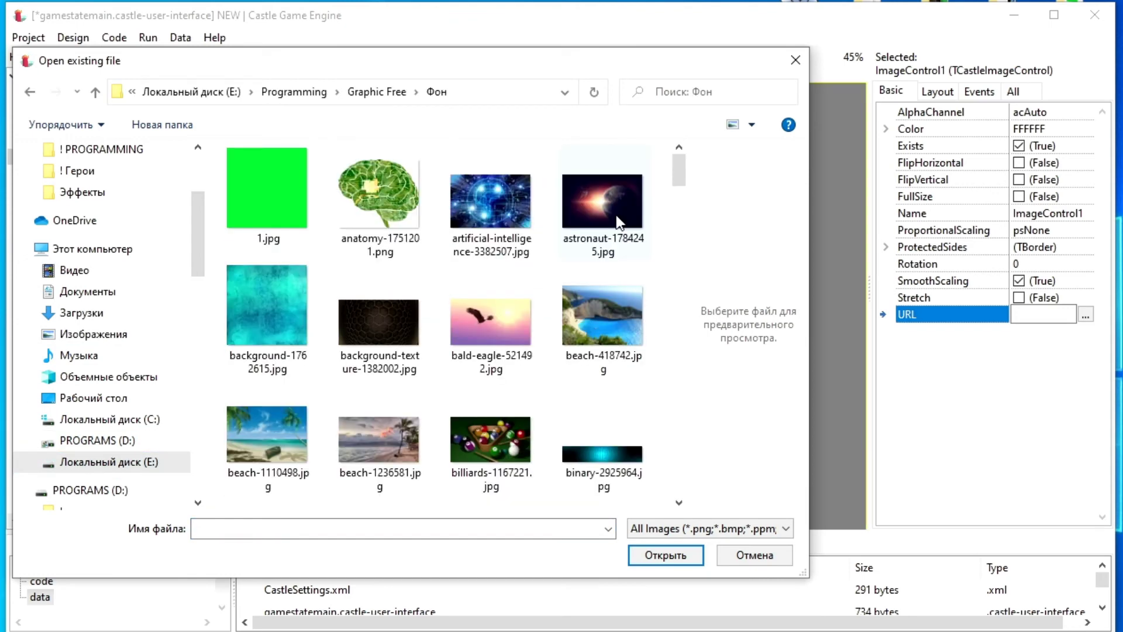
double_click(618, 223)
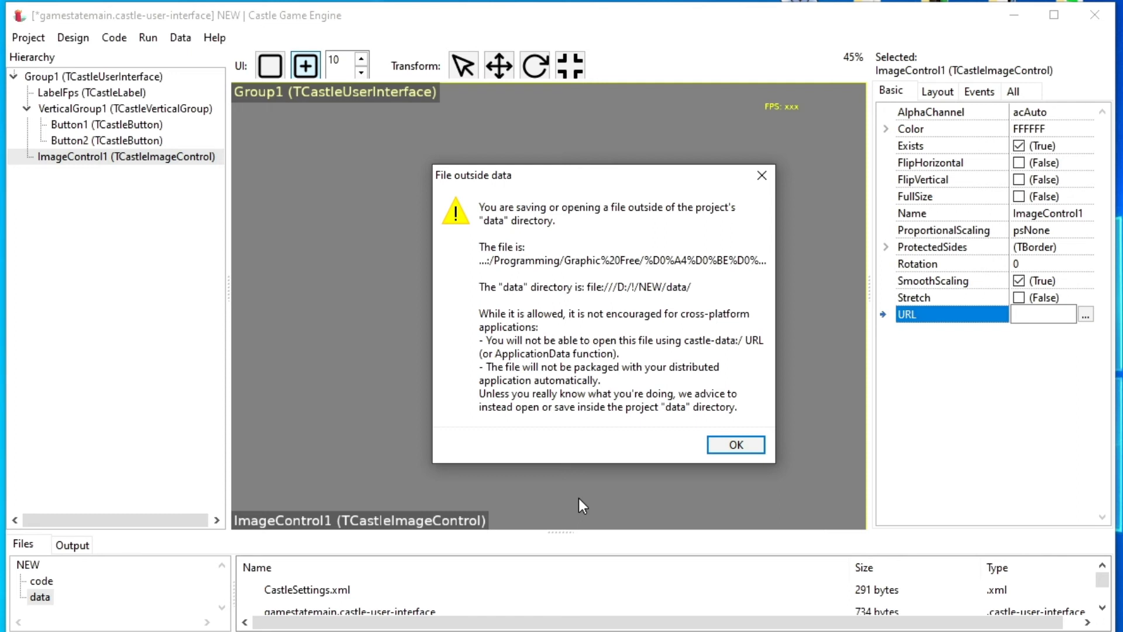
click(736, 447)
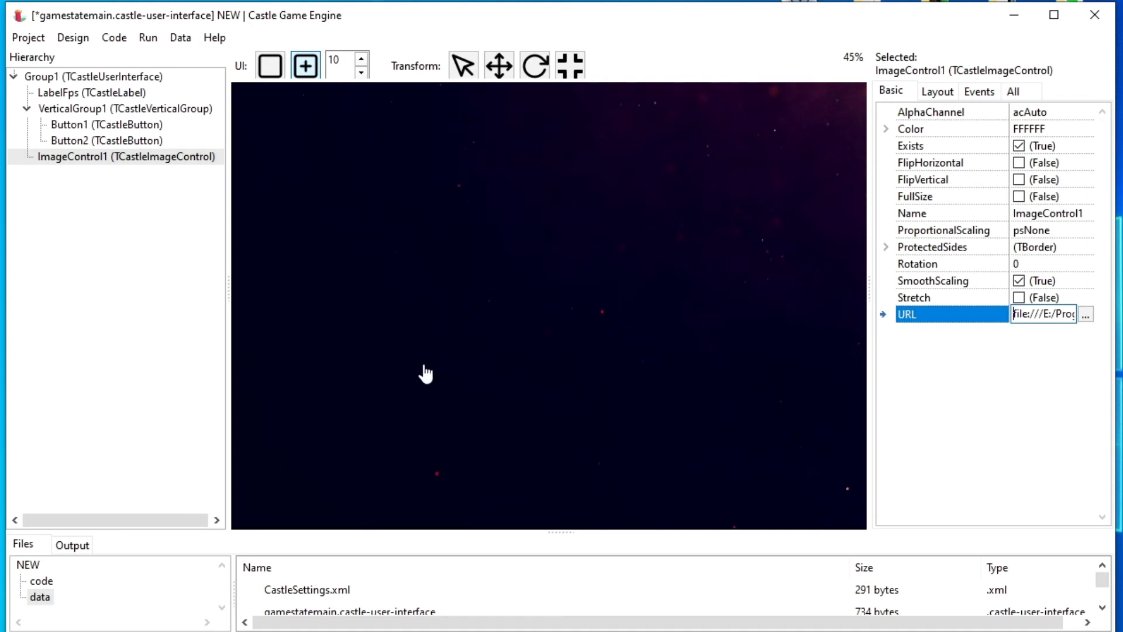
Step: Enable FullSize for ImageControl1, then widen the property inspector and make the file browser area slightly shorter
click(903, 197)
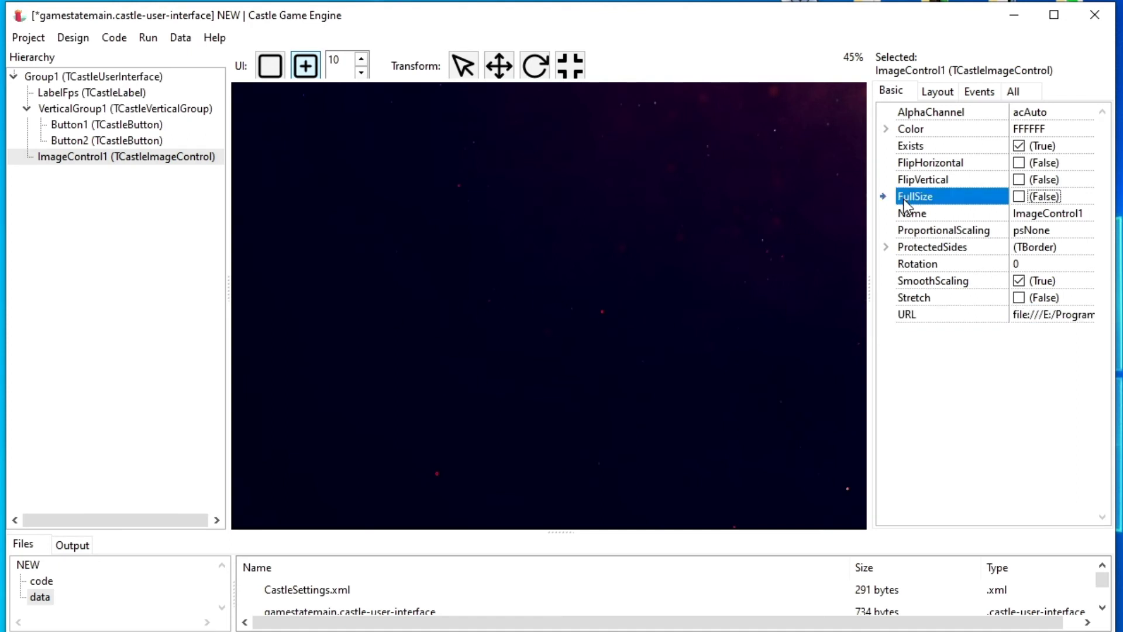
click(1019, 197)
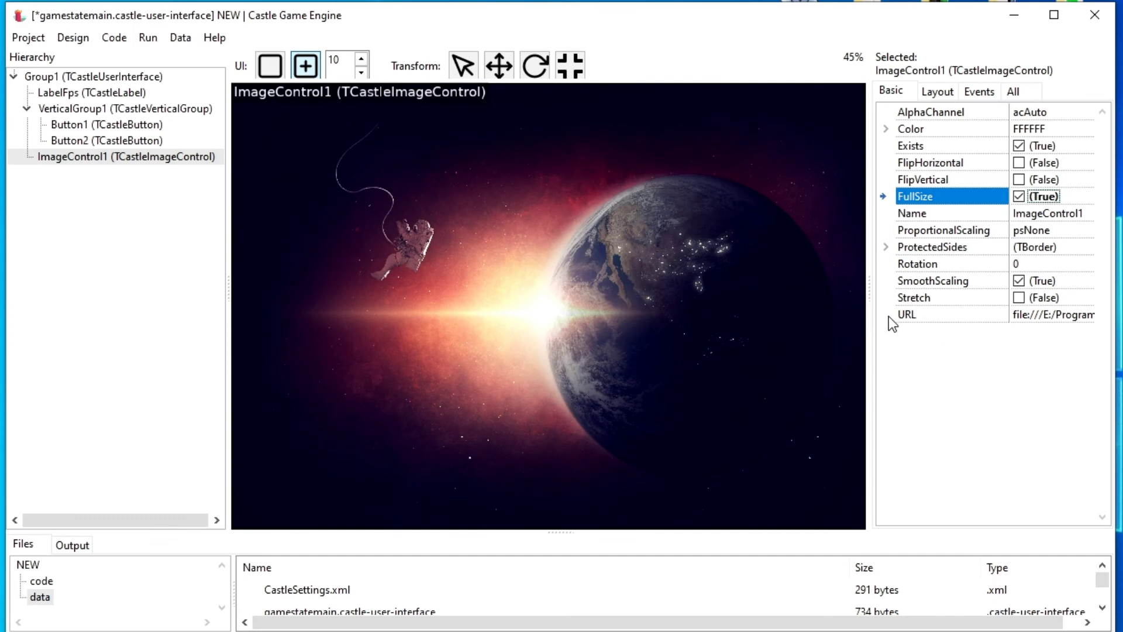
drag(869, 292, 835, 291)
drag(556, 531, 579, 544)
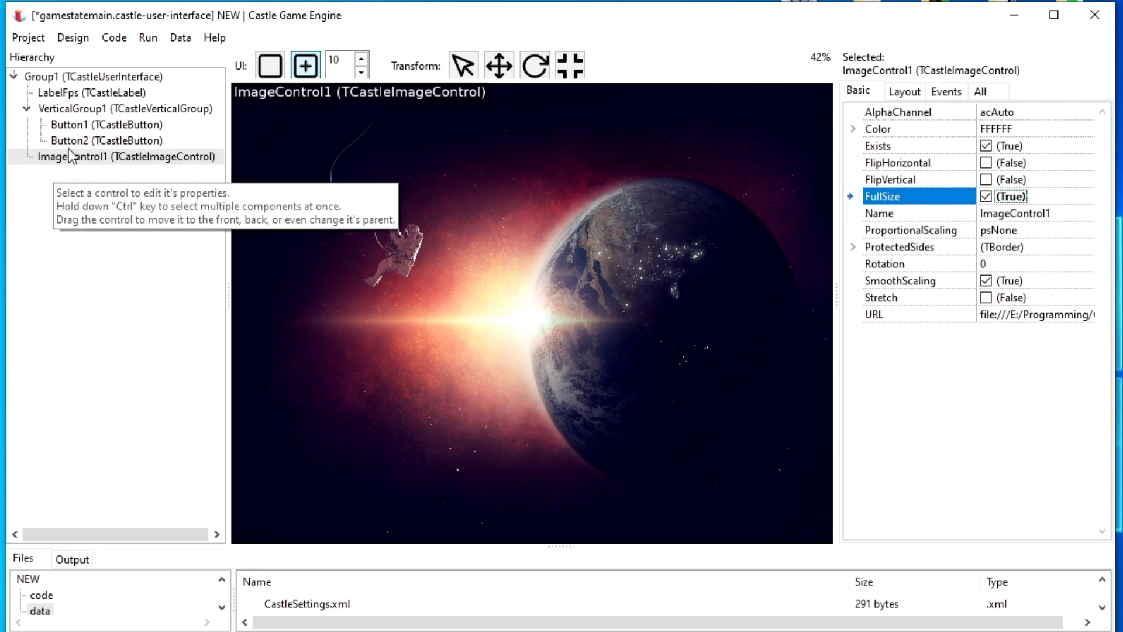
Step: Reorder ImageControl1 to be Group1's first child, behind the label and buttons, and select it and both buttons to check the layering
drag(50, 160, 40, 80)
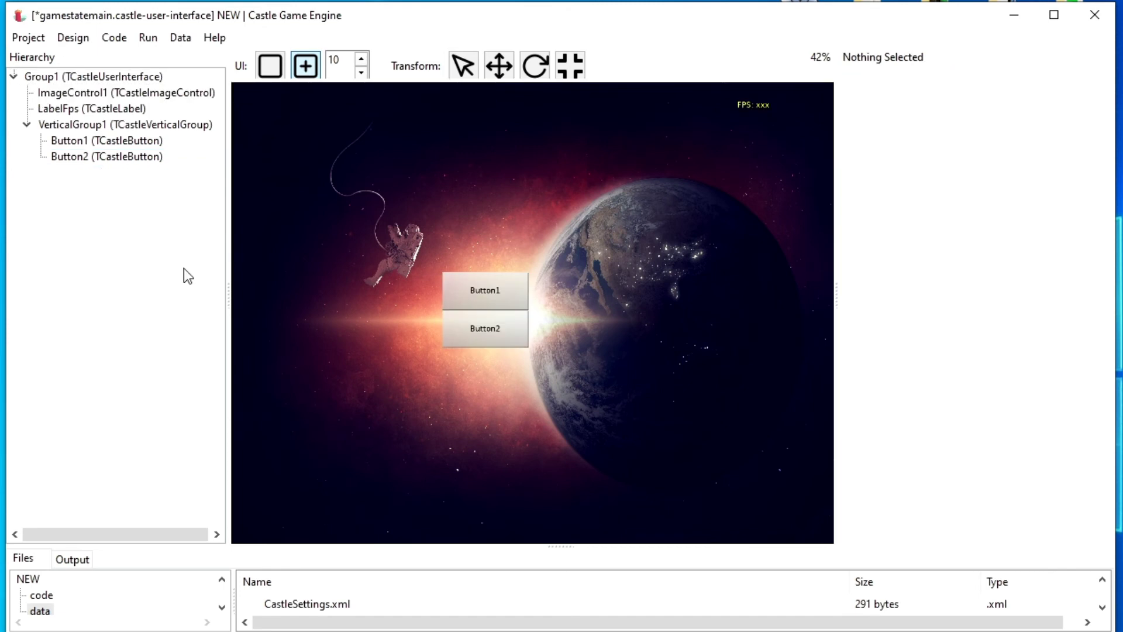
click(55, 93)
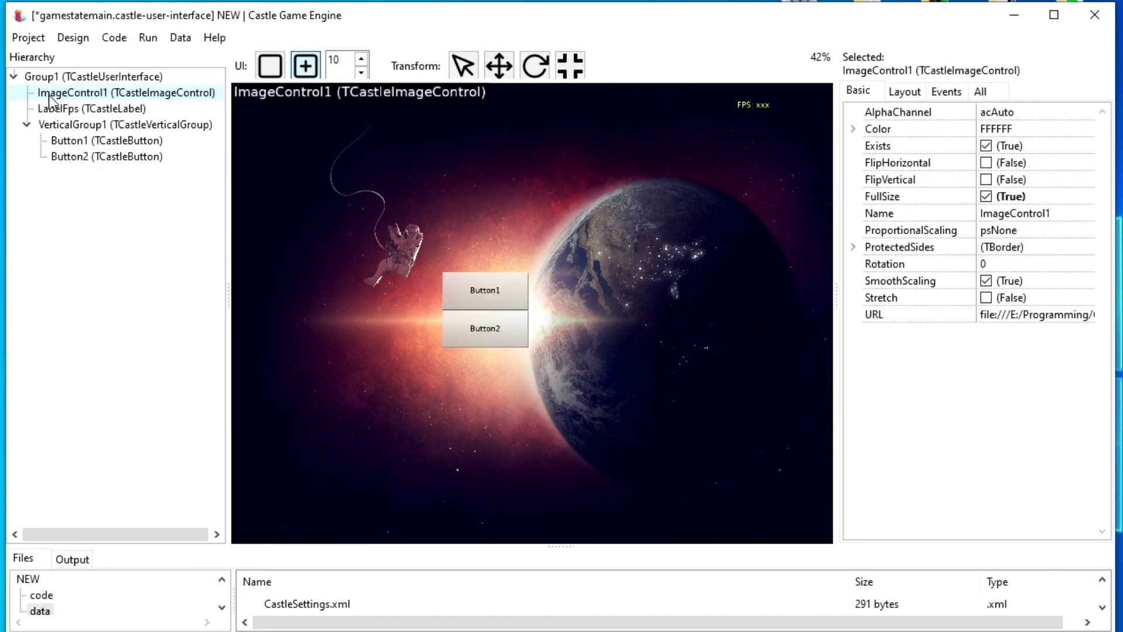
click(499, 301)
click(484, 333)
Step: Reposition VerticalGroup1 between the astronaut and the planet, and narrow the property inspector to widen the design view
drag(546, 333, 414, 385)
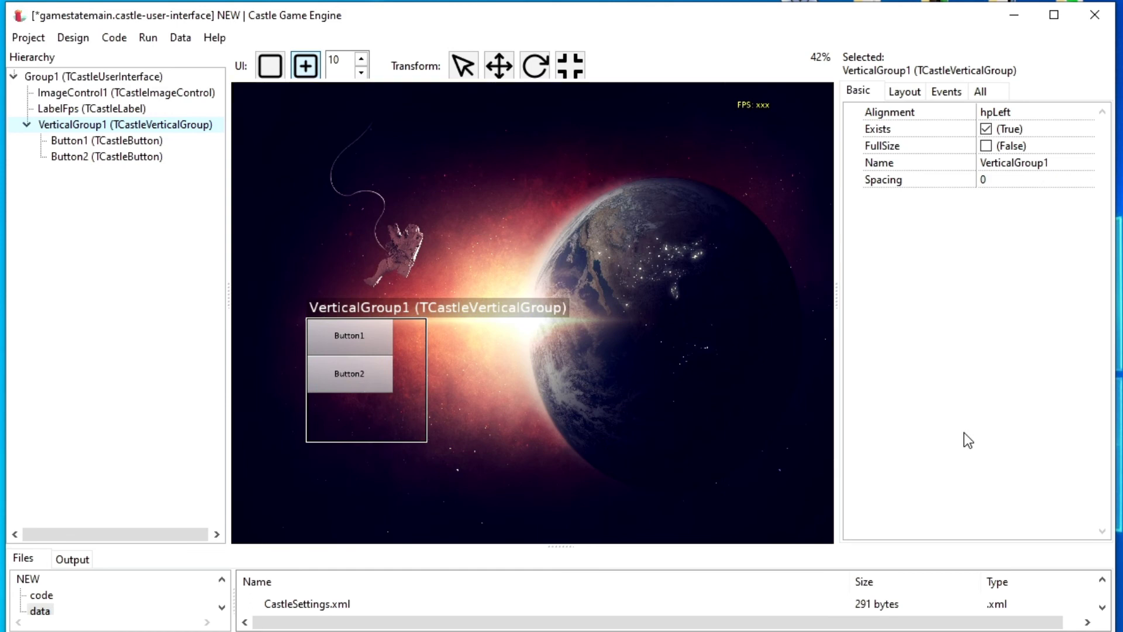
click(1006, 179)
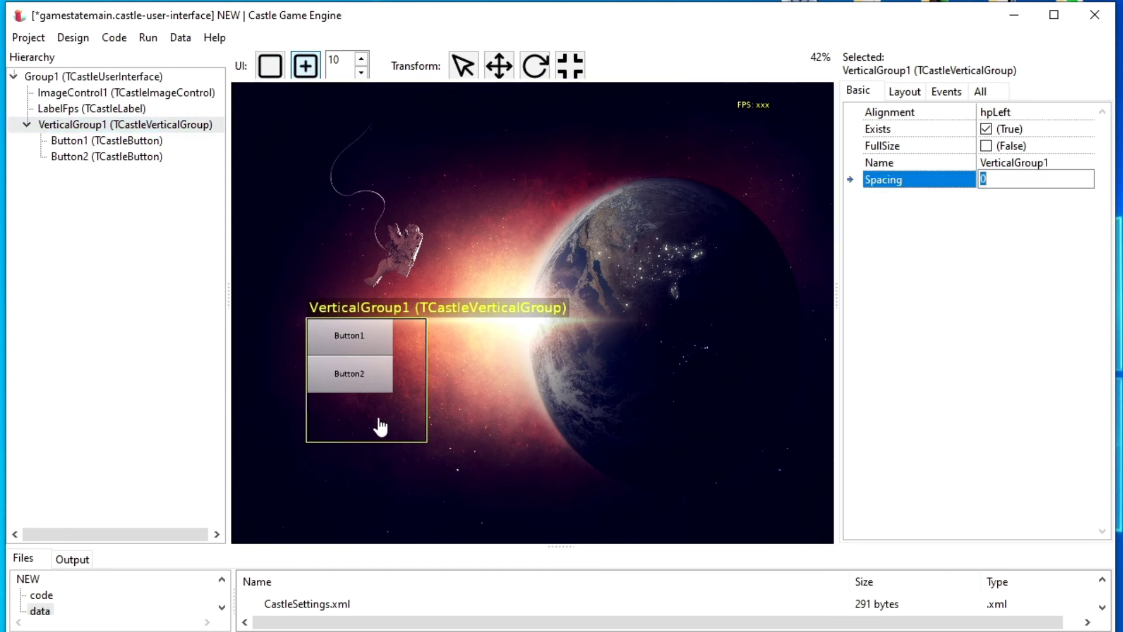
drag(384, 427, 503, 387)
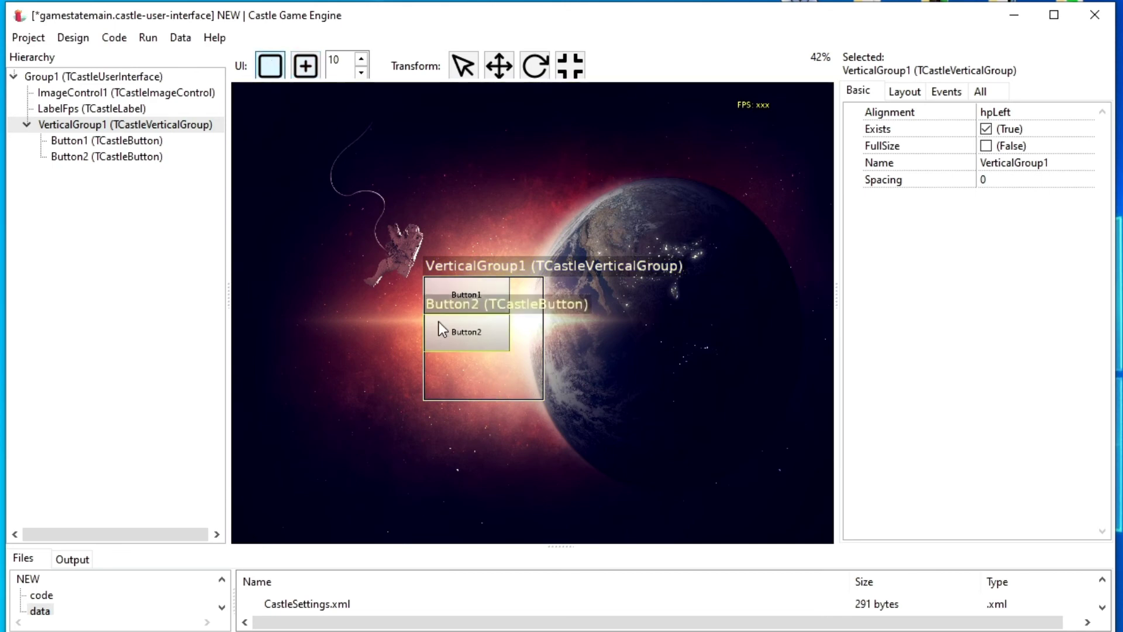
drag(836, 329, 895, 328)
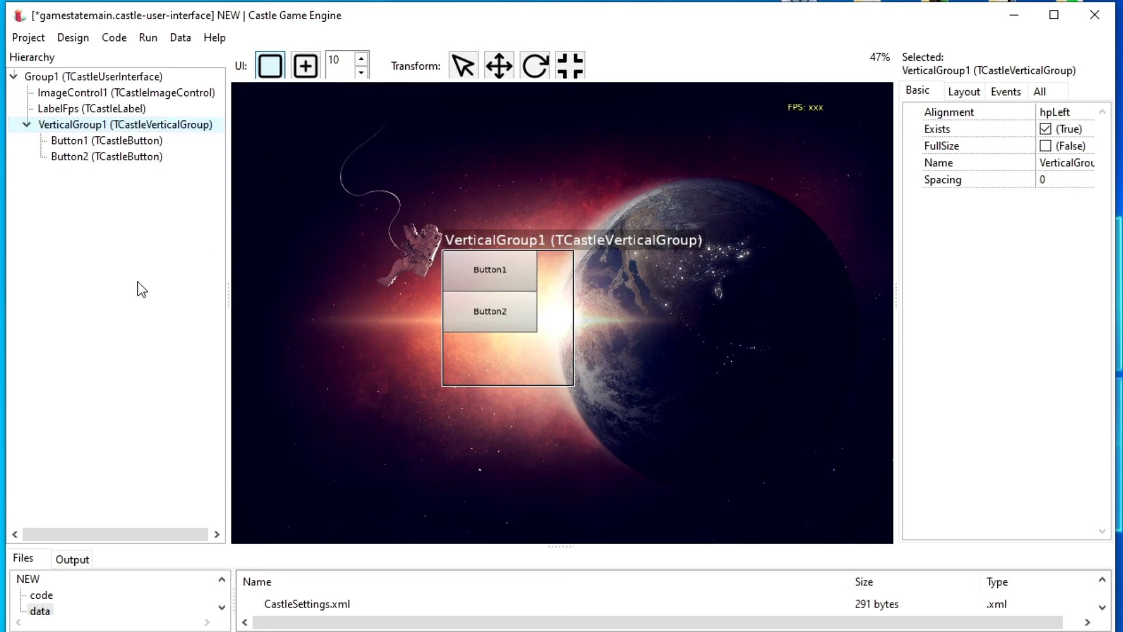
Step: Examine the code commands, including the new unit types, and the run commands with their available target platforms
click(123, 38)
mouse_move(156, 130)
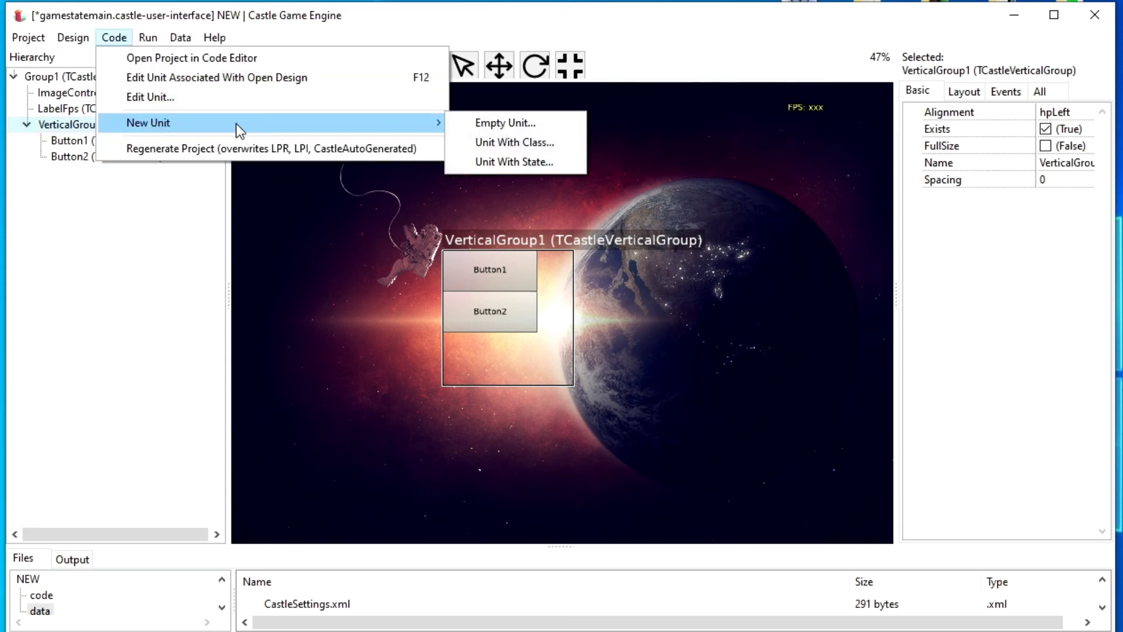
mouse_move(142, 36)
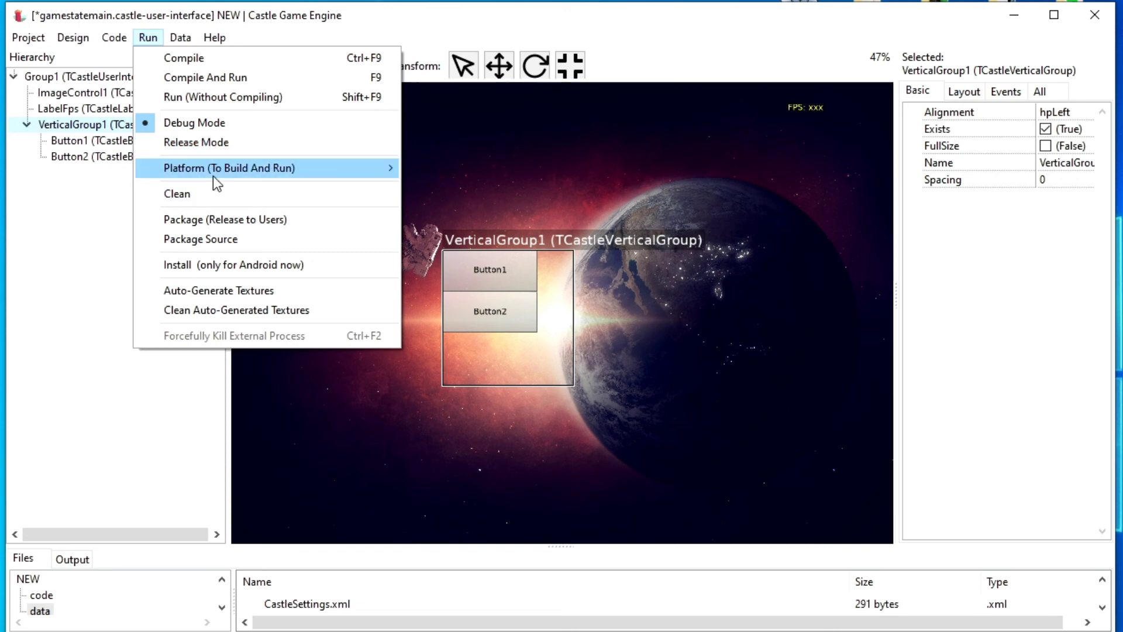
mouse_move(216, 182)
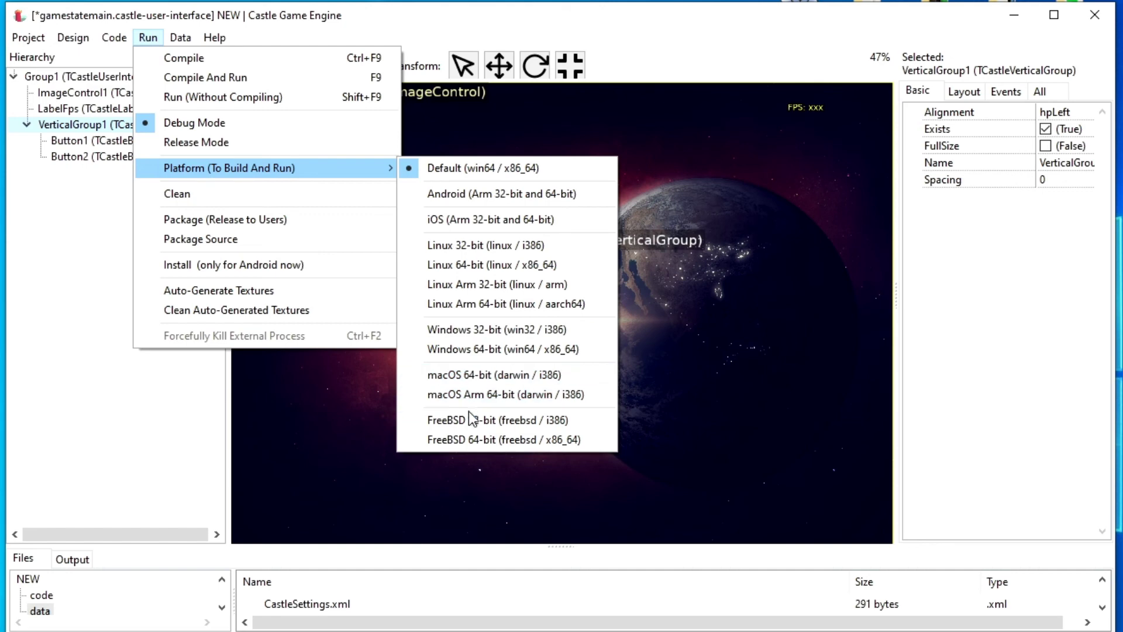
Step: Choose Windows 32-bit (win32 / i386) as the platform, compile and run the project while saving the modified design, and enlarge the output area
click(460, 329)
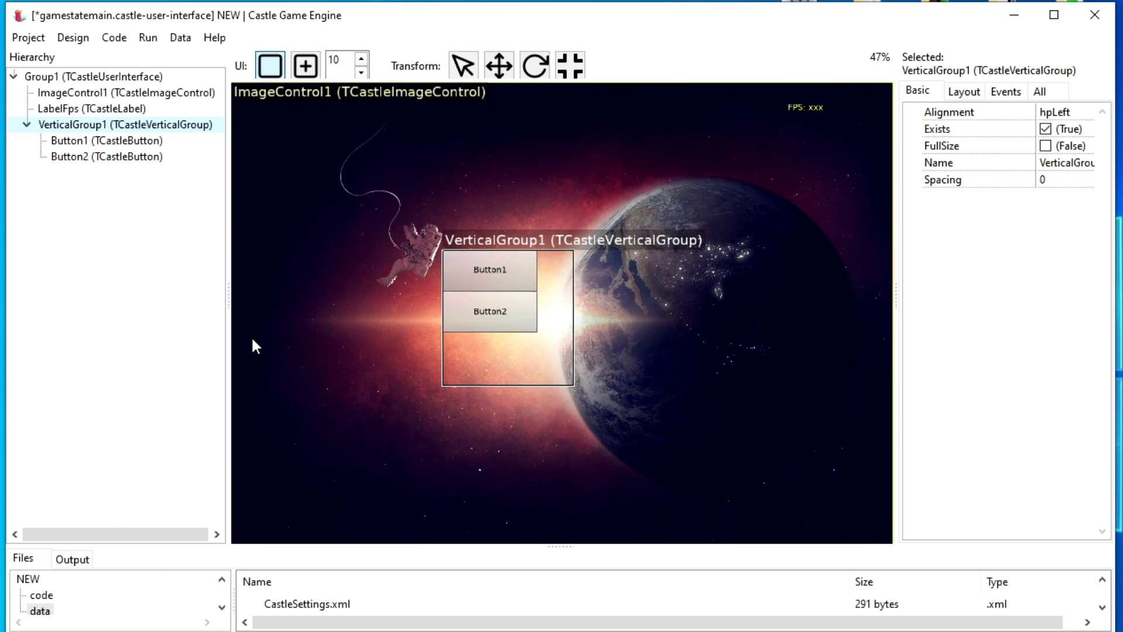
key(F9)
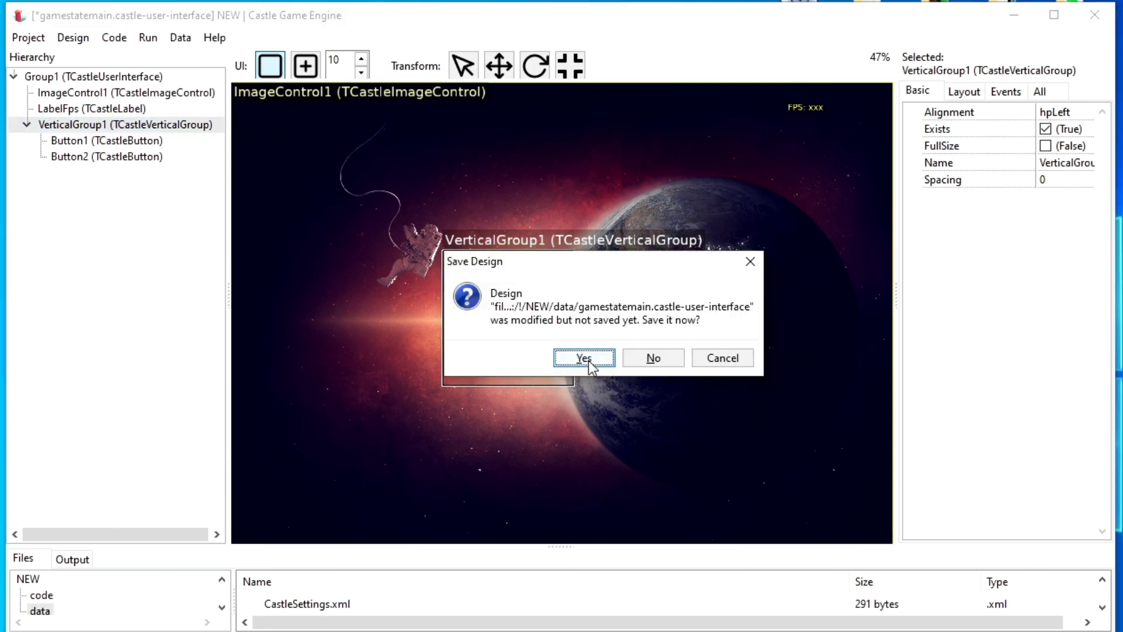
click(583, 357)
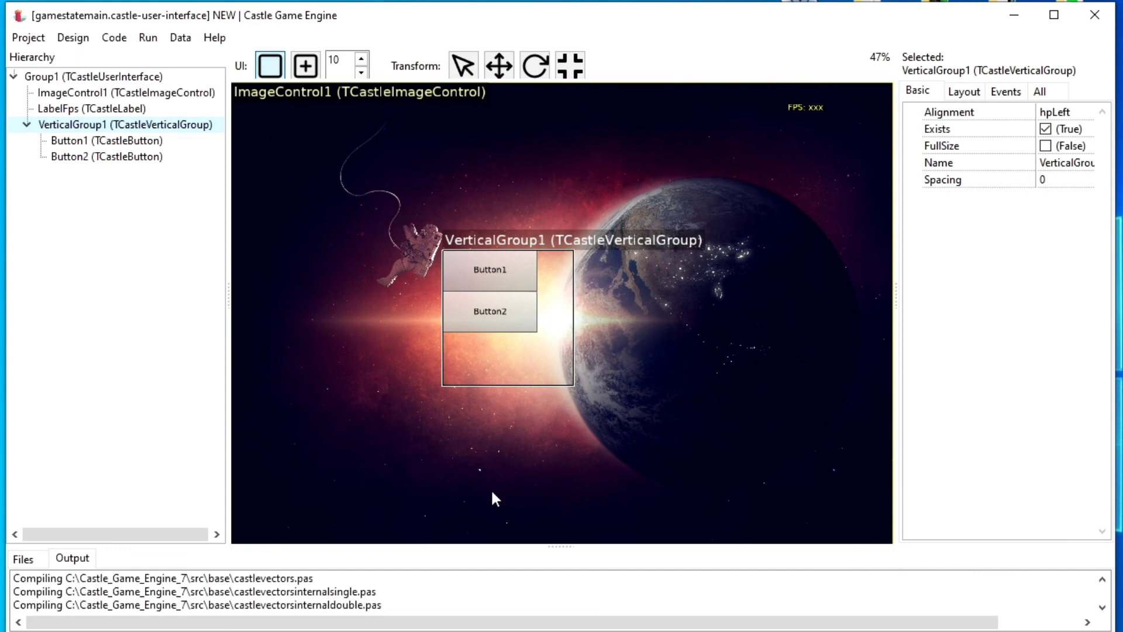
drag(552, 545, 547, 473)
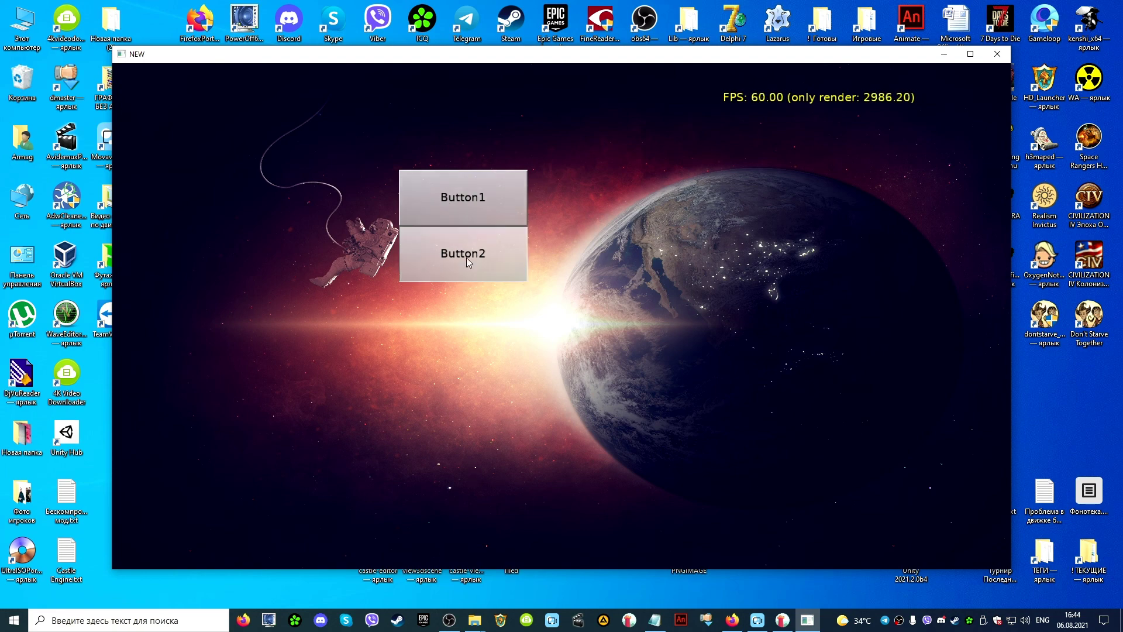
Step: Test the running game by activating Button1, maximizing and restoring the game window, and resizing it by its edges
click(462, 203)
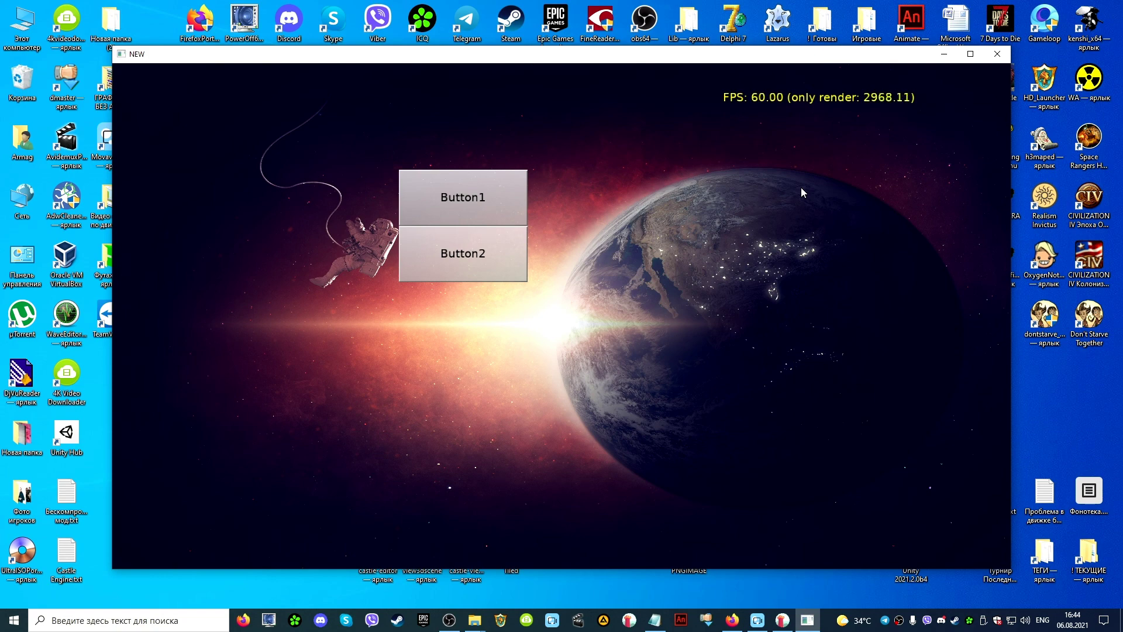
click(972, 57)
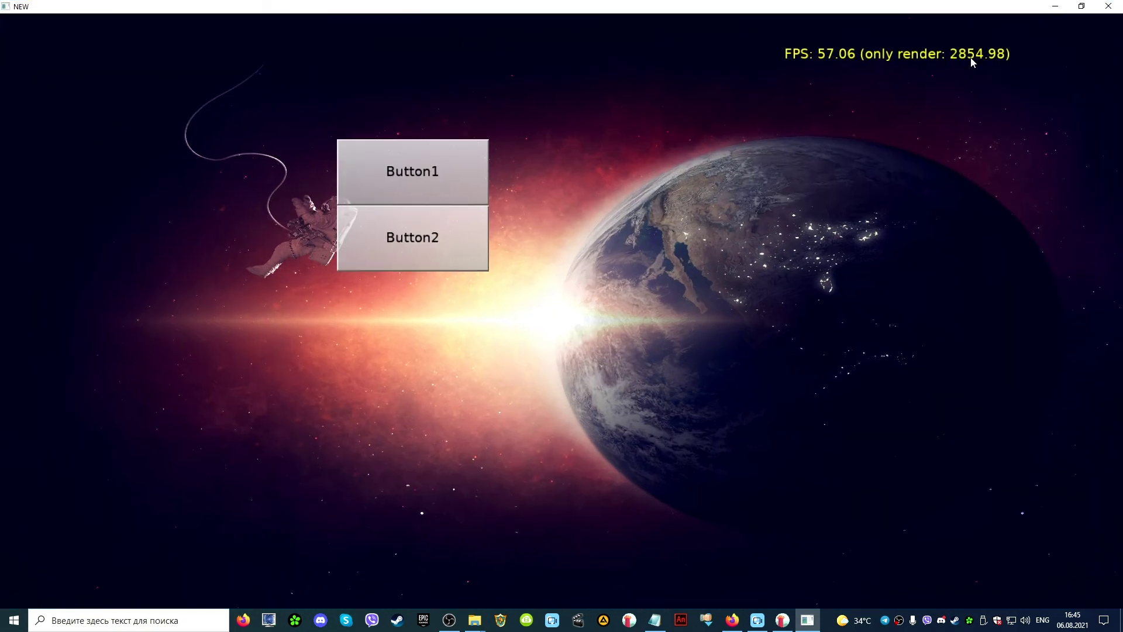
click(1082, 6)
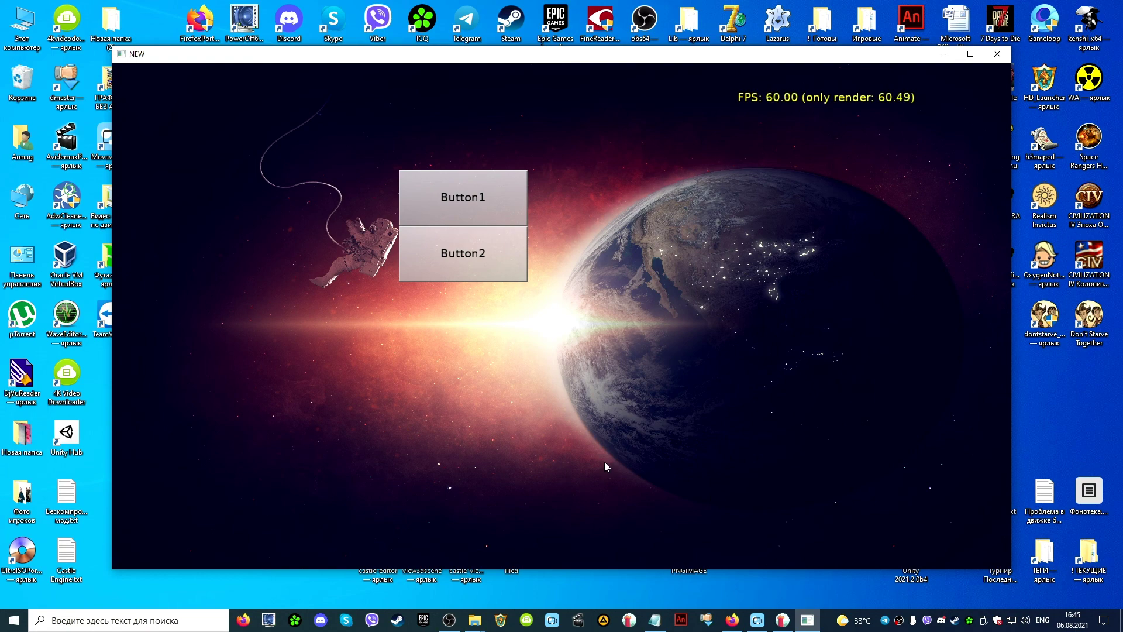
drag(1011, 238, 895, 324)
drag(571, 568, 588, 534)
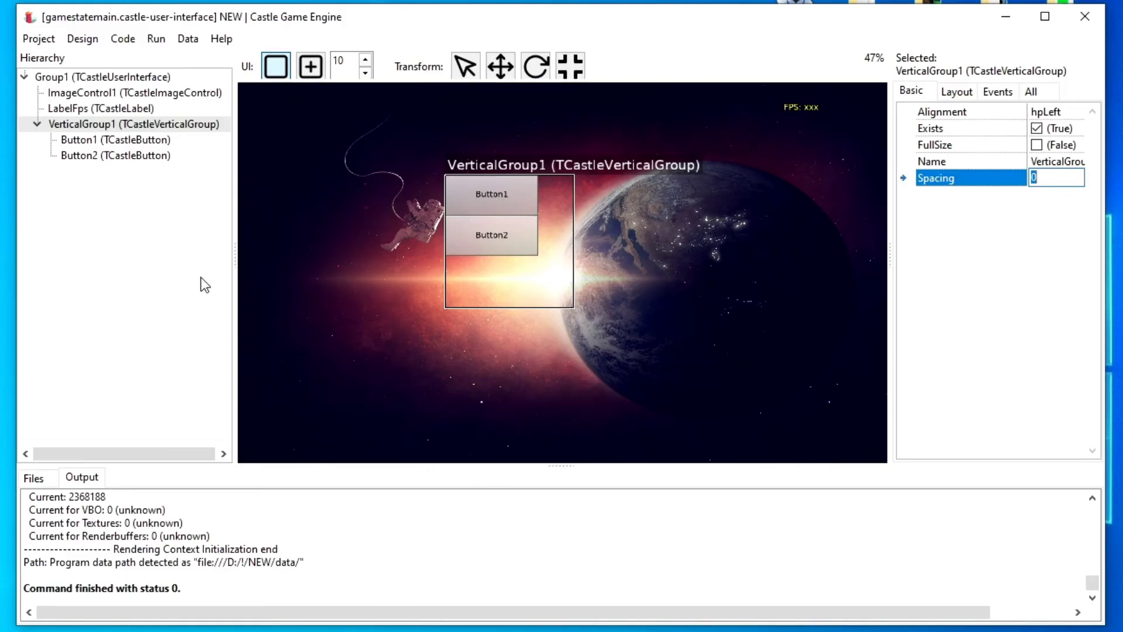
Step: Delete VerticalGroup1 together with its two buttons from the component hierarchy
click(138, 259)
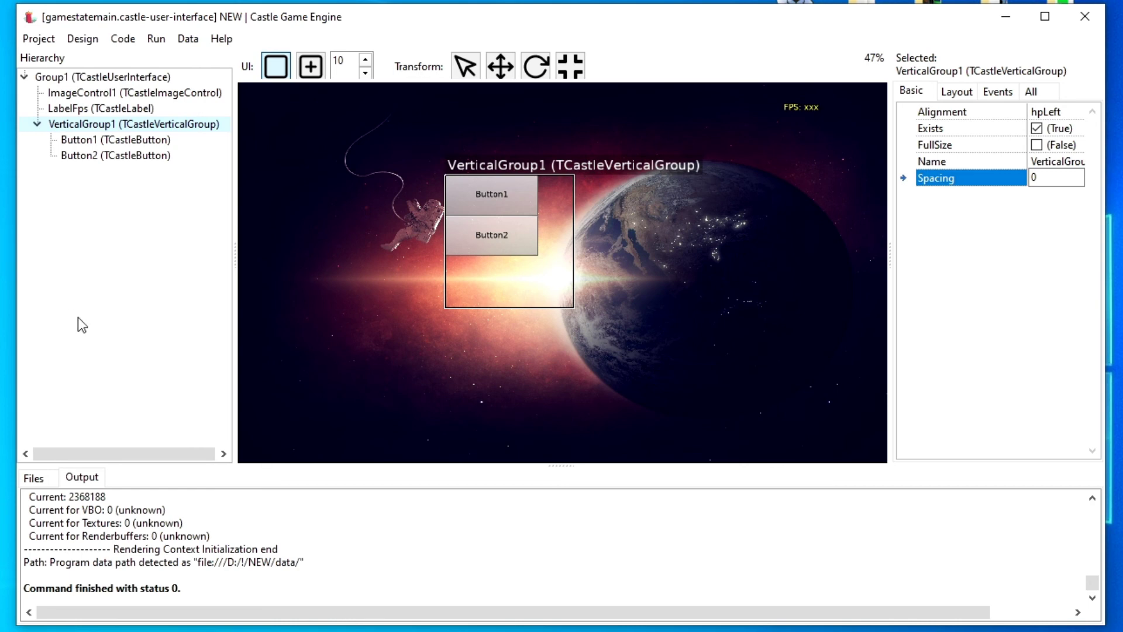
right_click(61, 122)
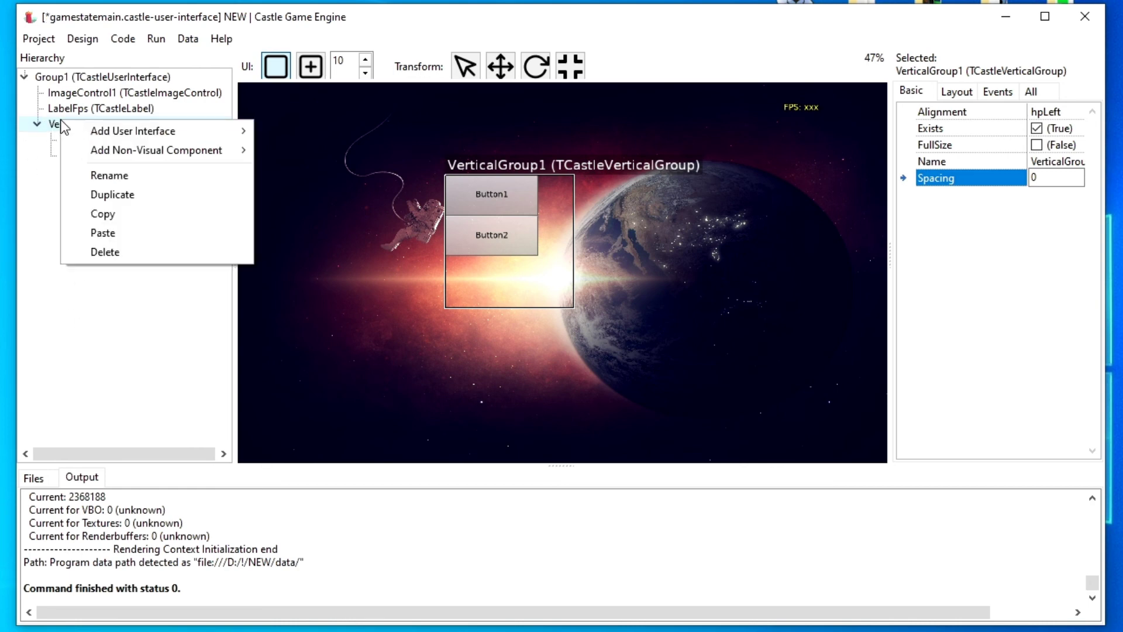
click(97, 252)
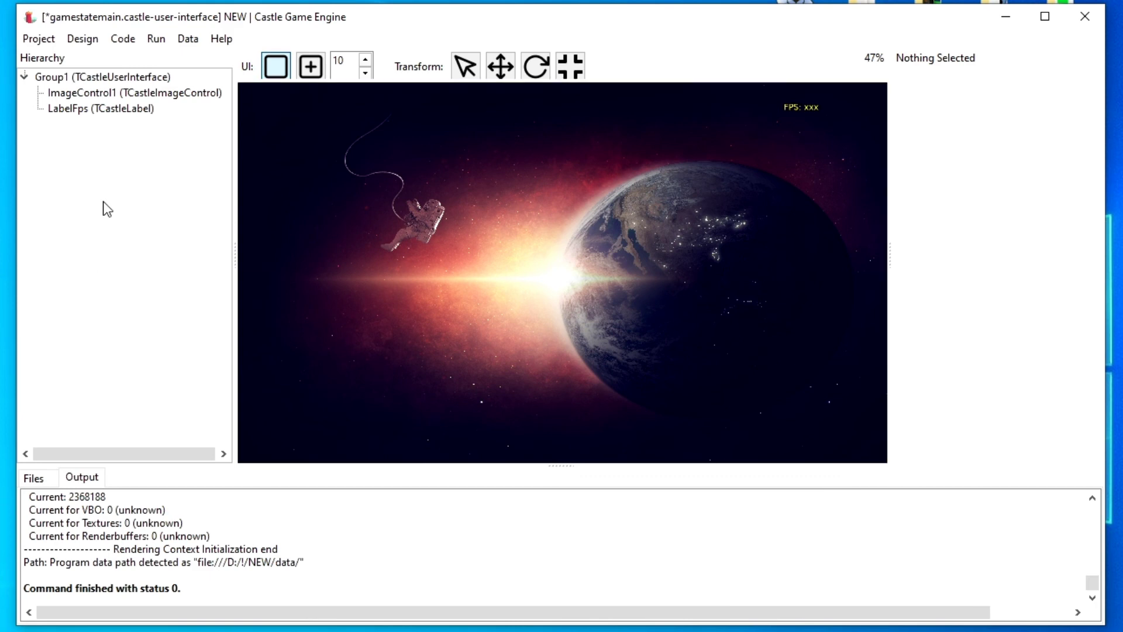
Step: Try to delete the root component Group1, and select it again
click(53, 80)
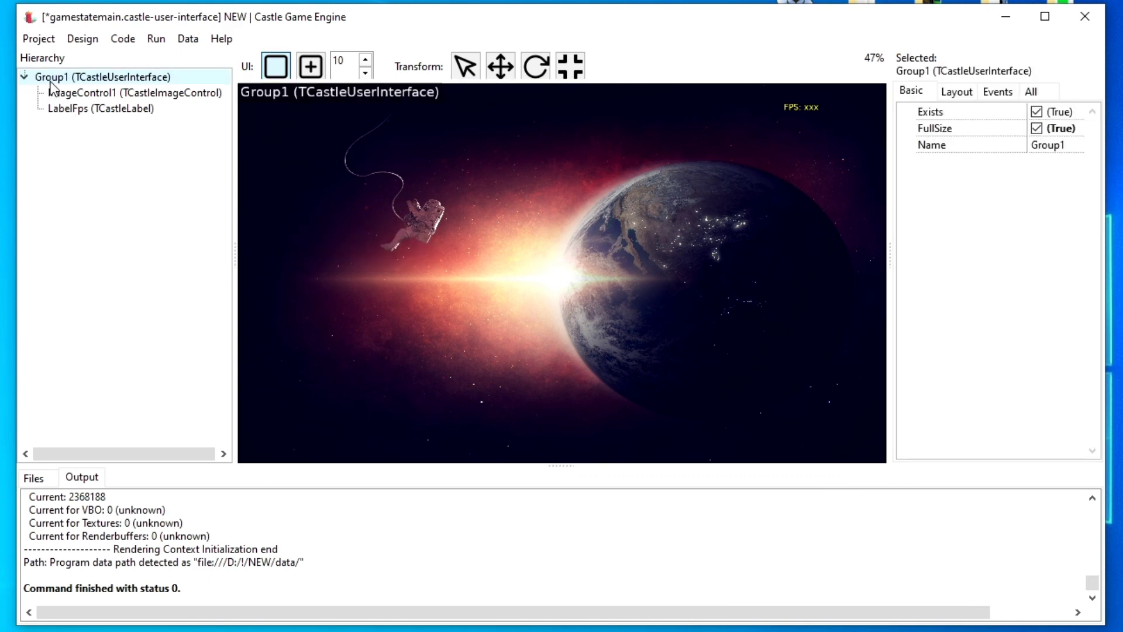
right_click(57, 85)
click(103, 208)
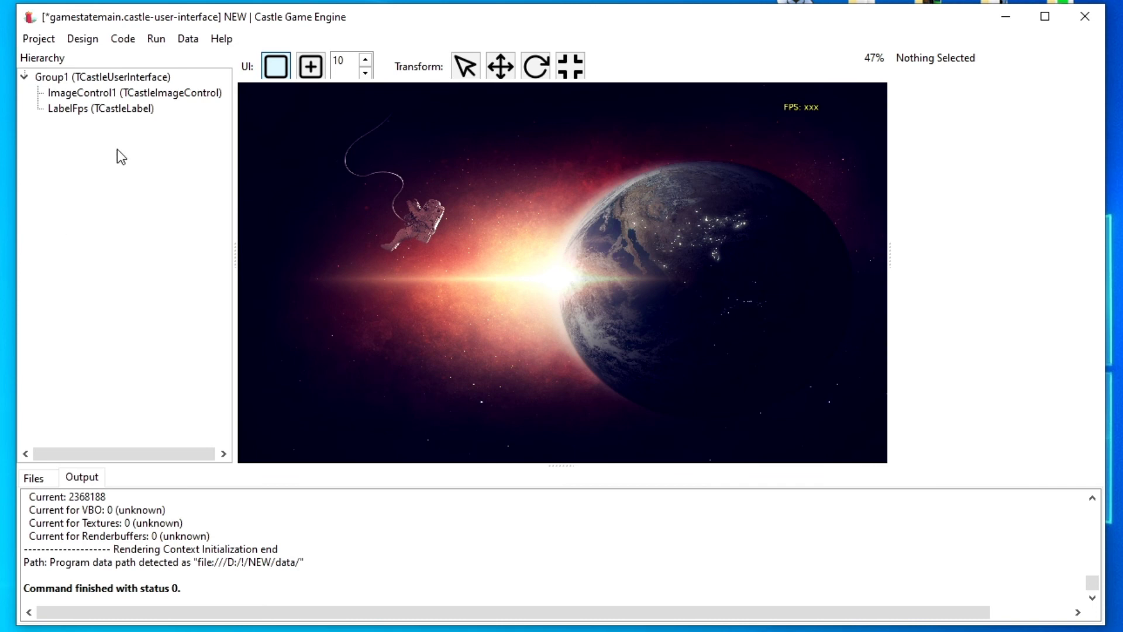
click(50, 82)
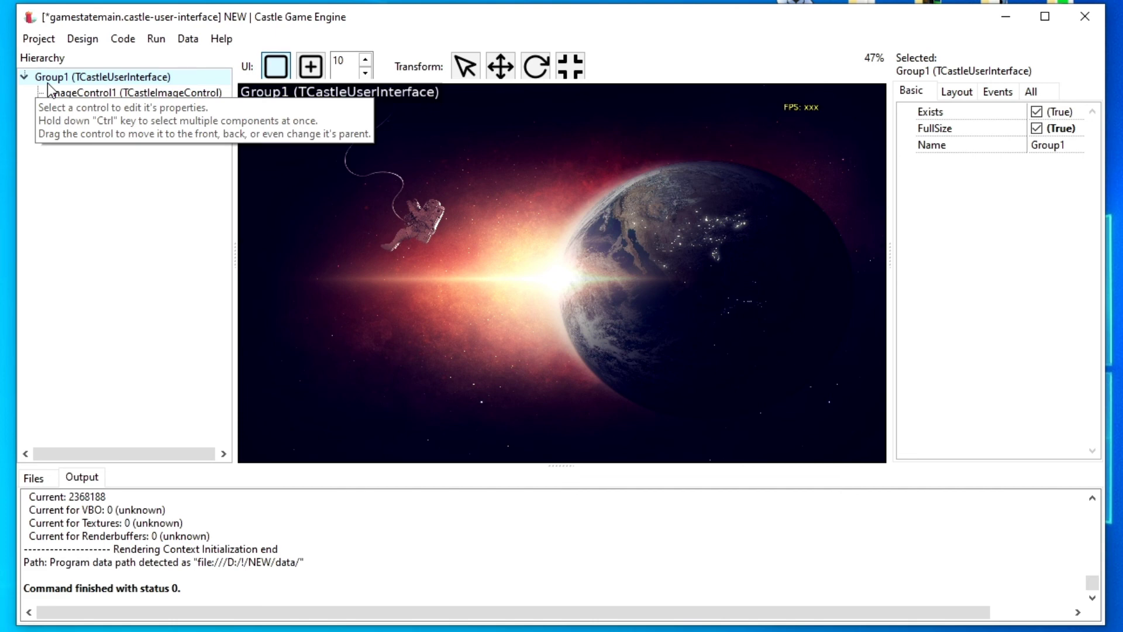
Step: Delete LabelFps and ImageControl1 from the component hierarchy
right_click(78, 109)
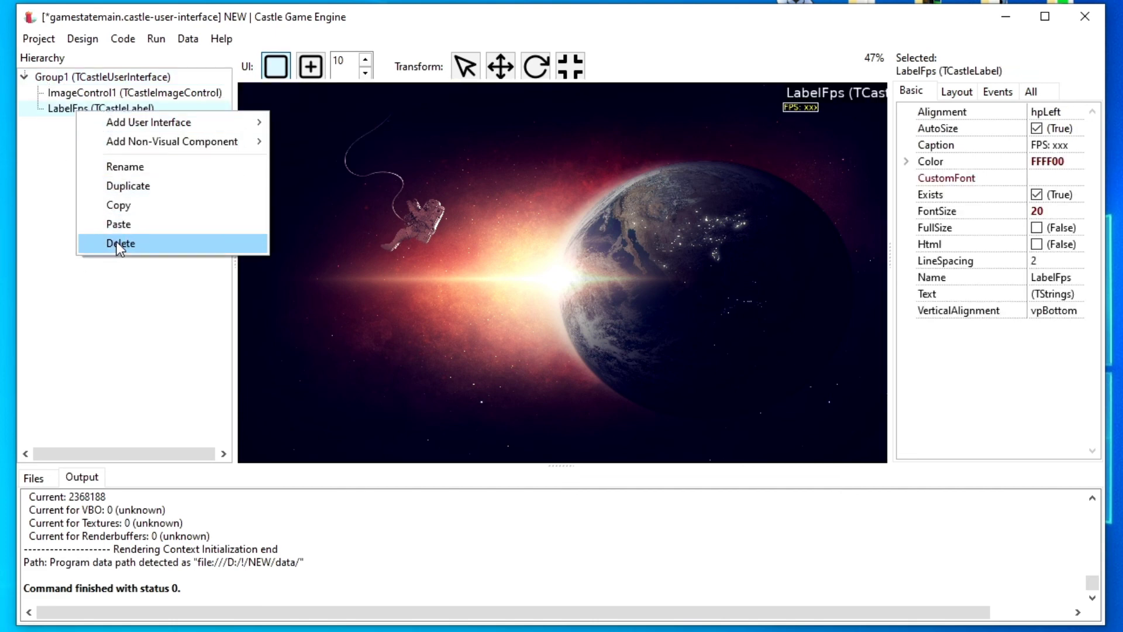
click(120, 243)
click(86, 100)
right_click(87, 99)
click(106, 231)
Step: Try once more to delete the root component Group1 from the emptied hierarchy, and reselect it
click(78, 83)
right_click(78, 82)
click(104, 213)
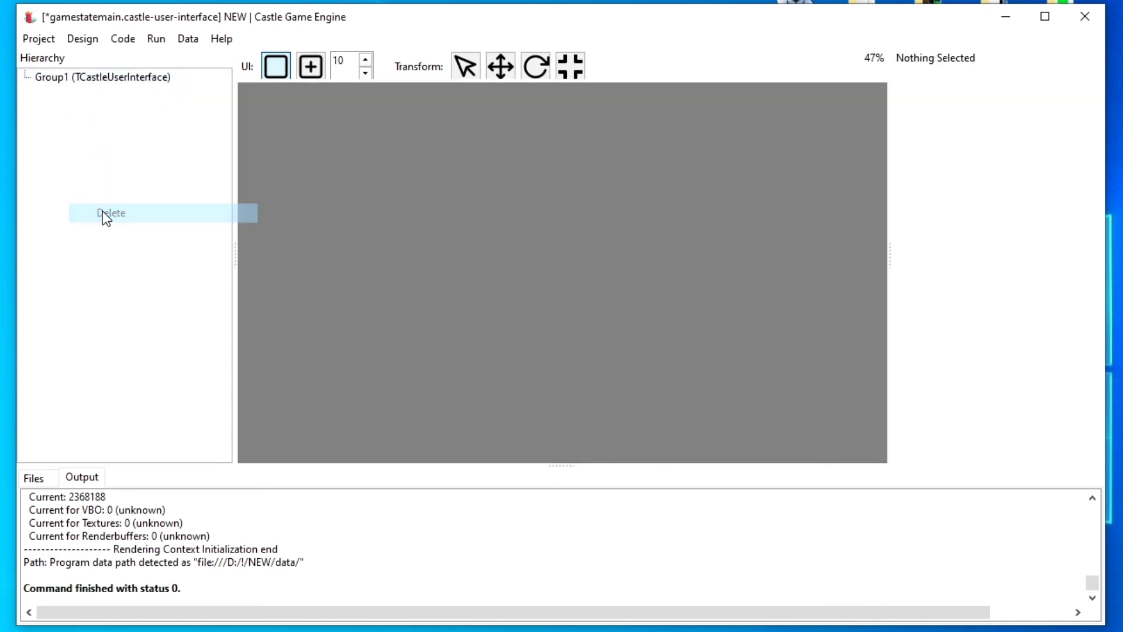
click(89, 80)
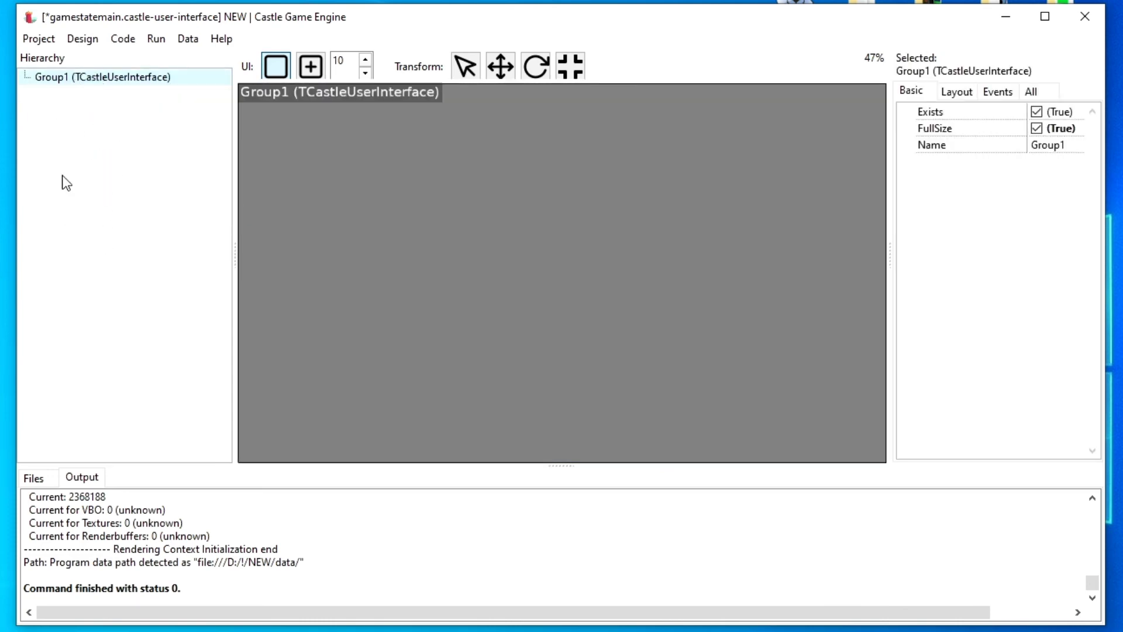